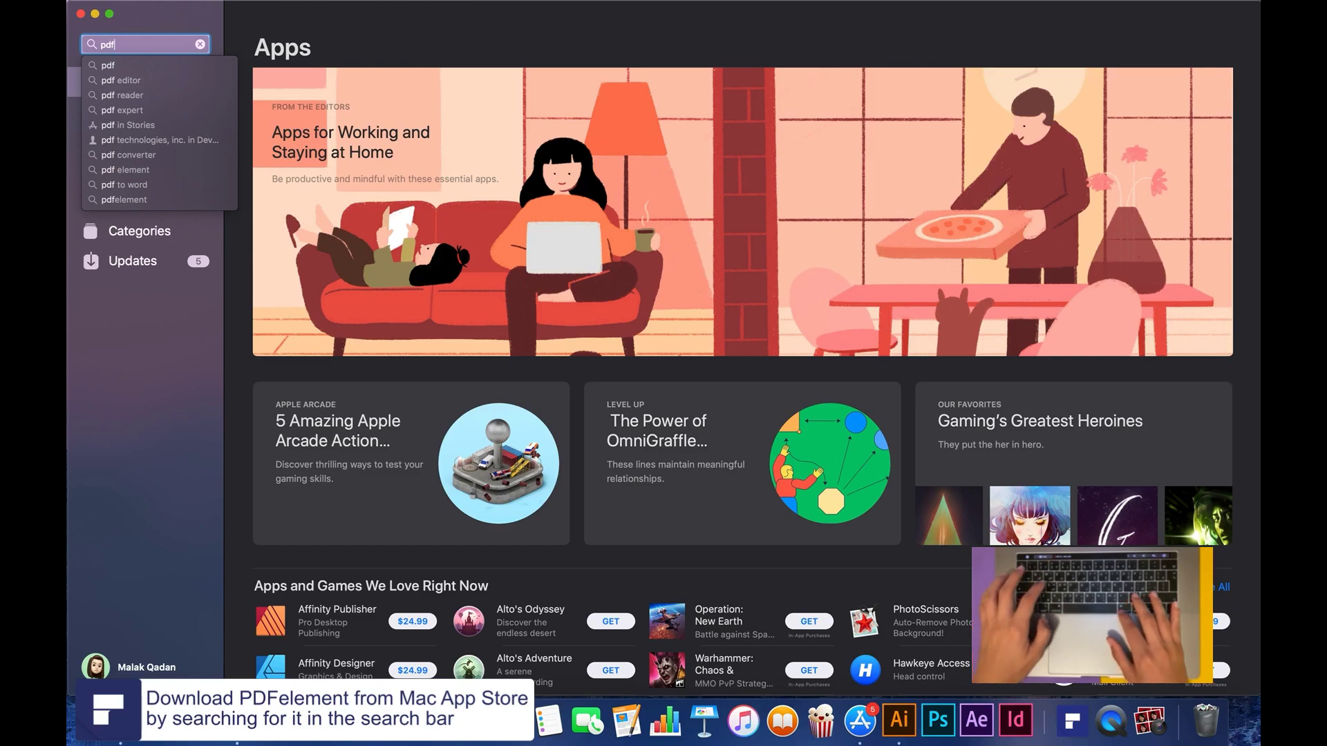
- Search the store for "pdfelemnt" and launch PDFelement 7 - PDF Editor, leaving the store window closed
text(elemnt)
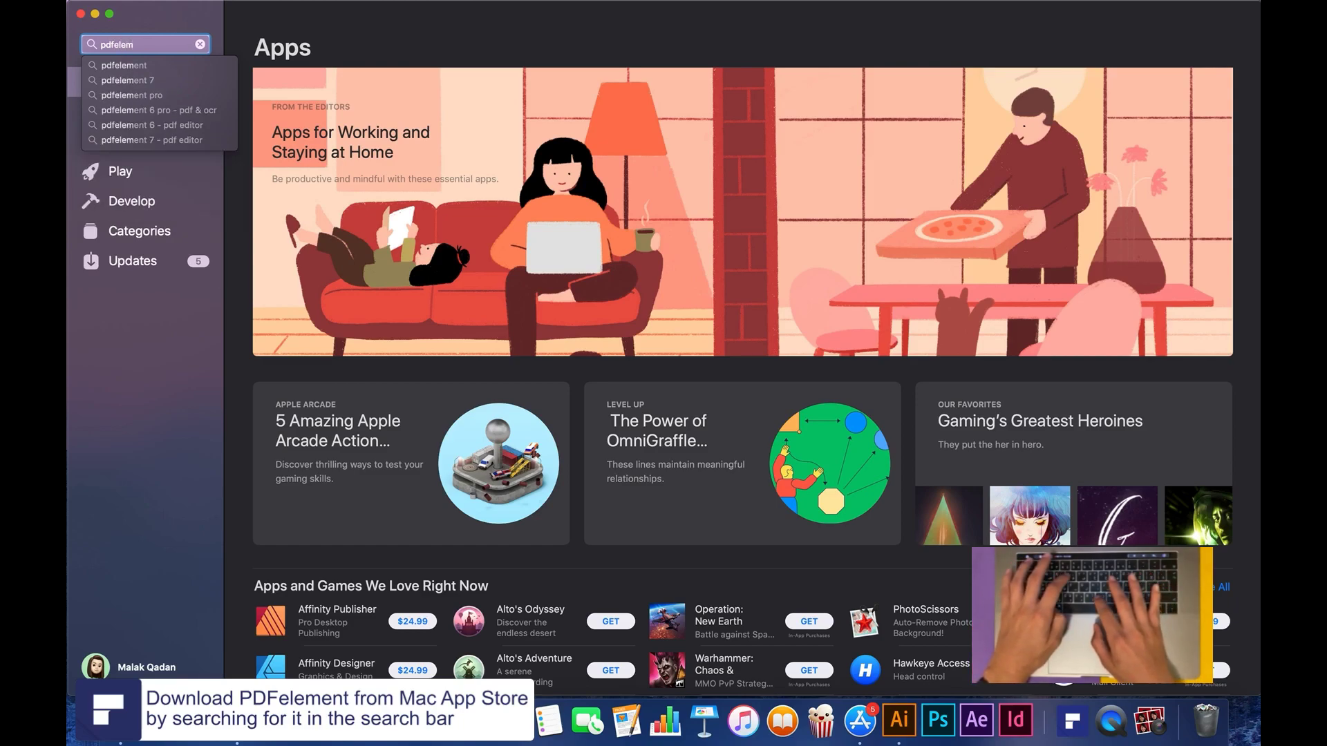
key(Return)
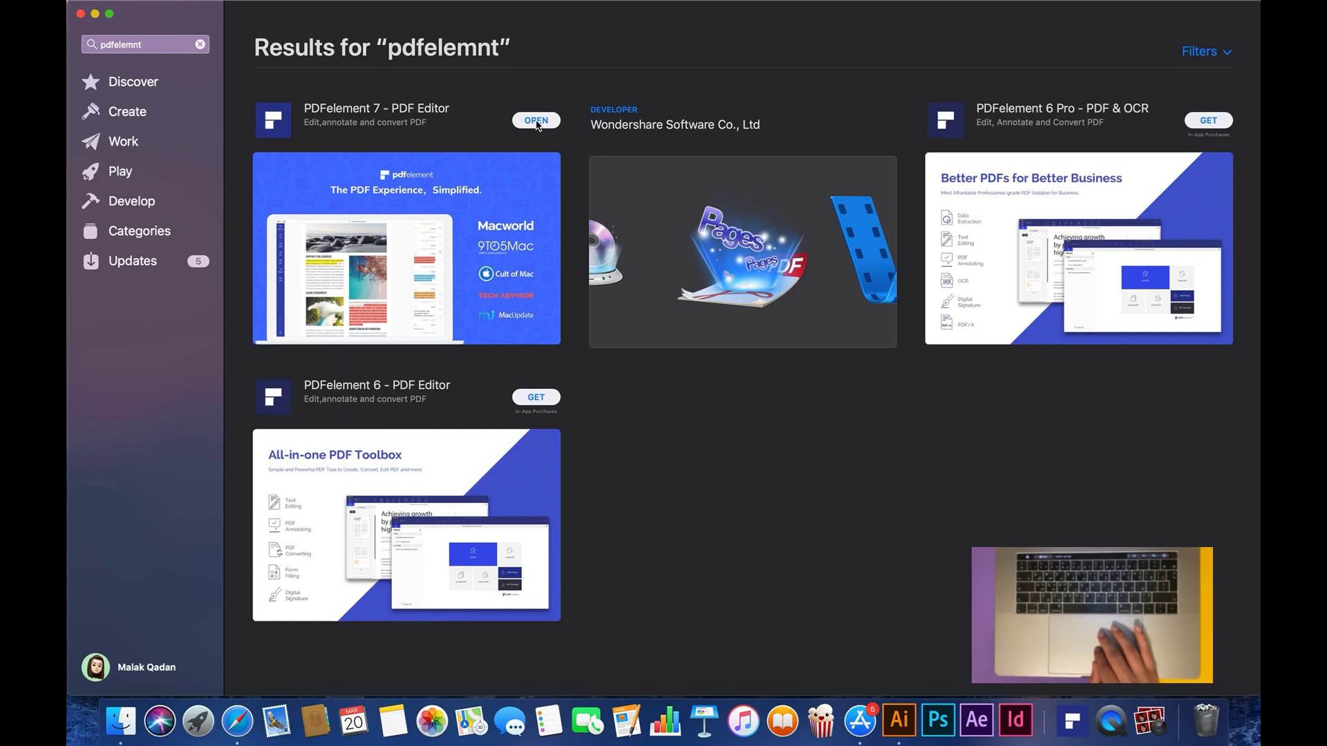
click(537, 121)
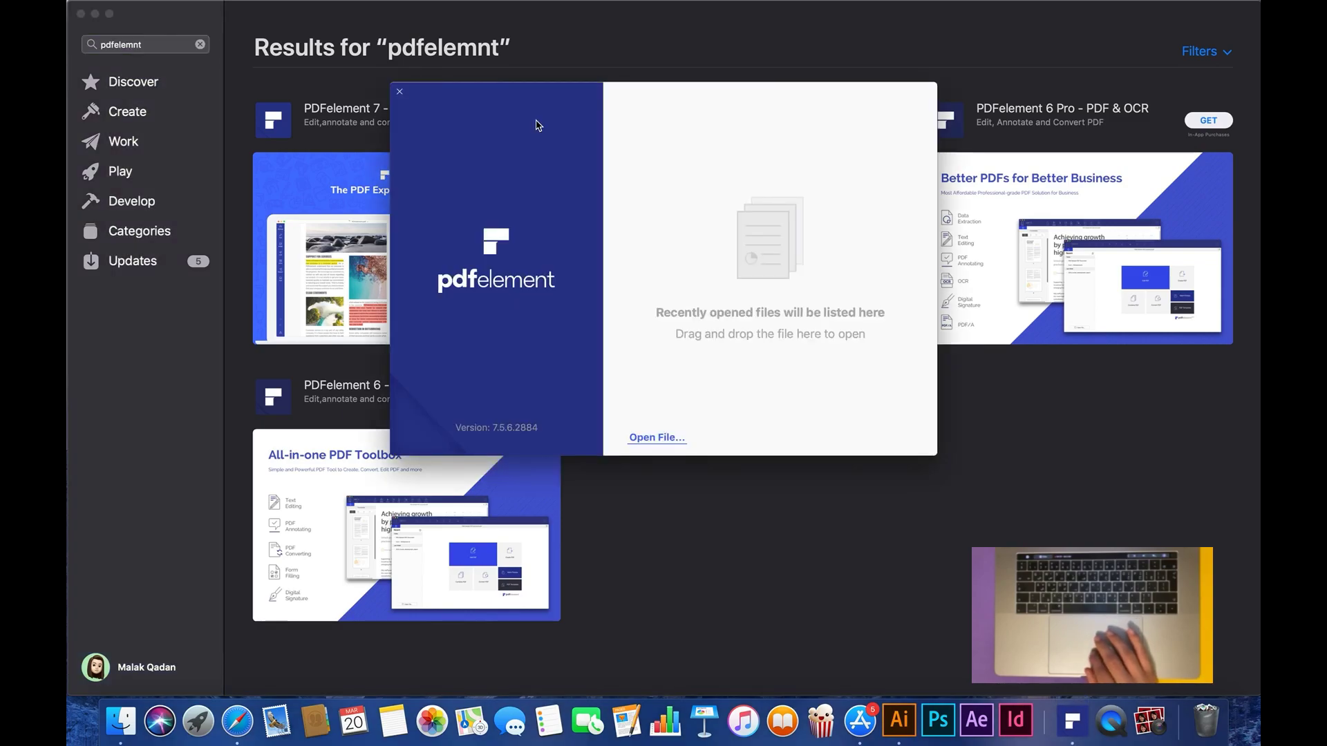
click(80, 14)
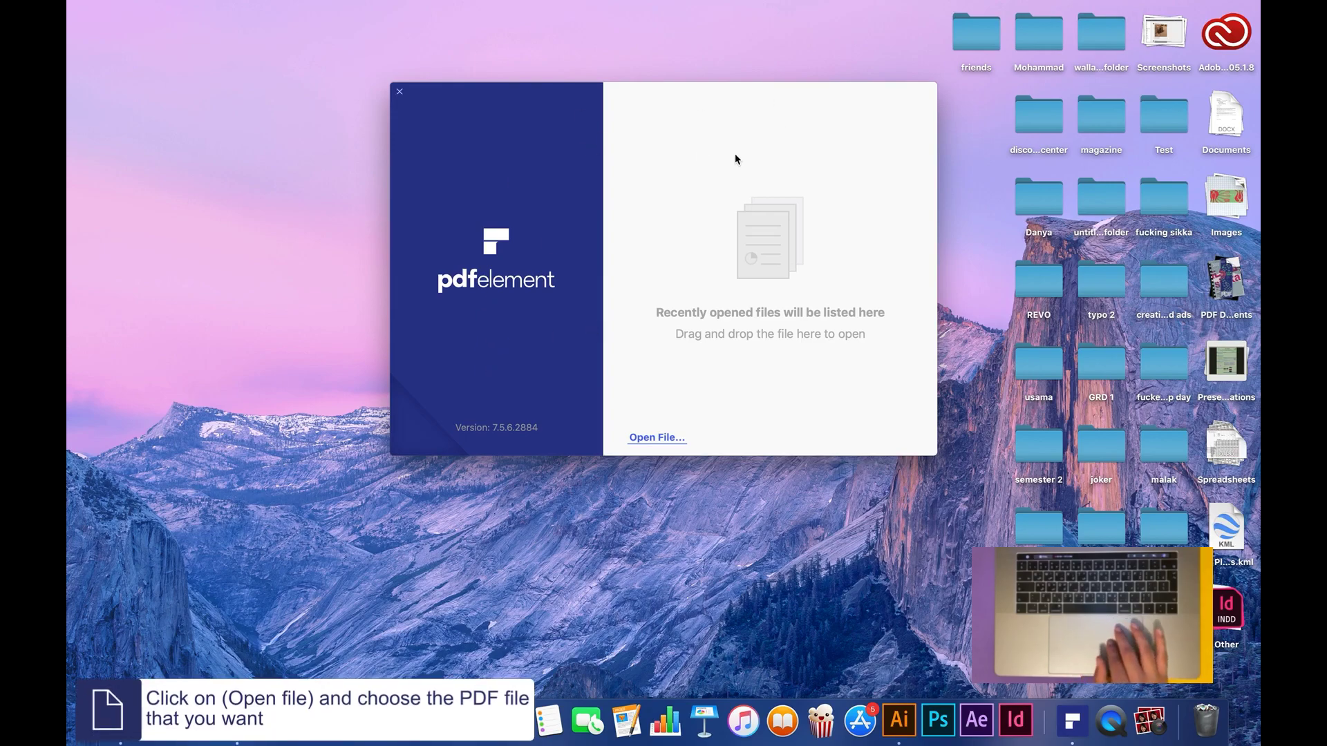
- Open My CV.pdf from the Test folder on the Desktop
click(652, 438)
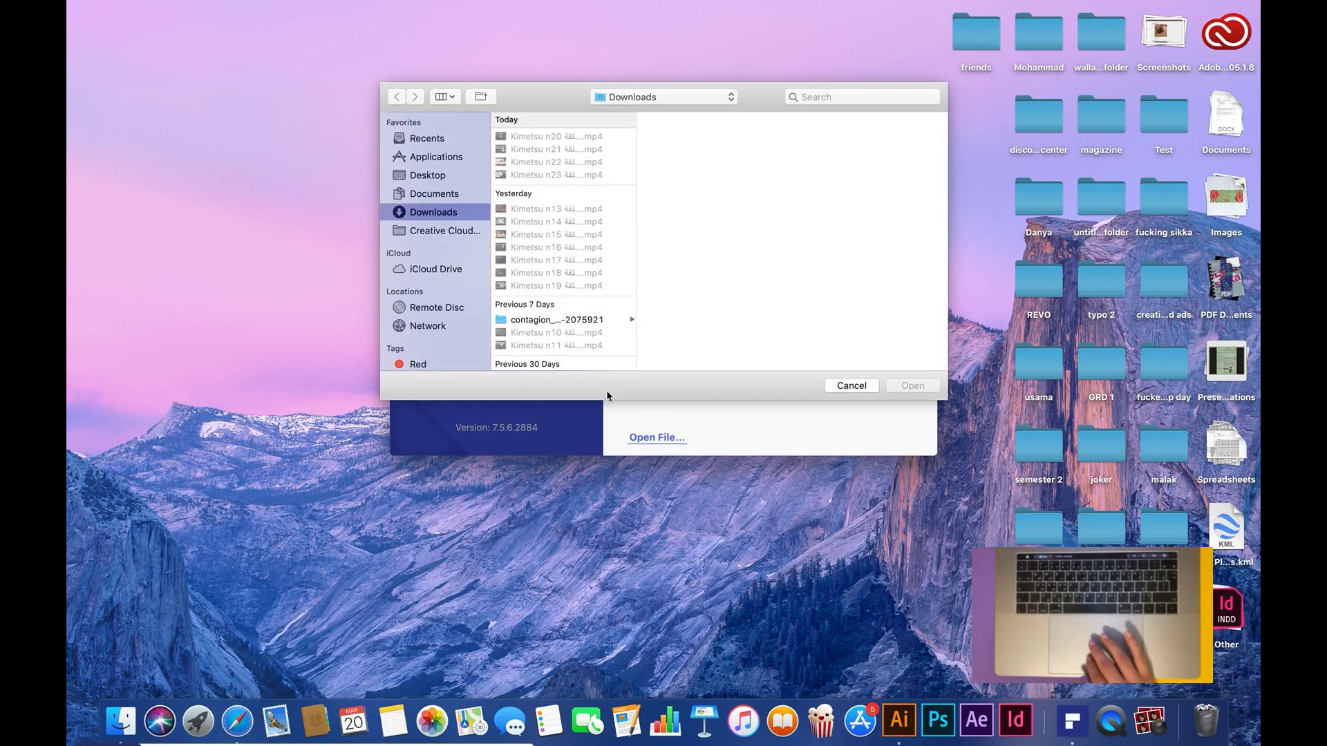
click(436, 178)
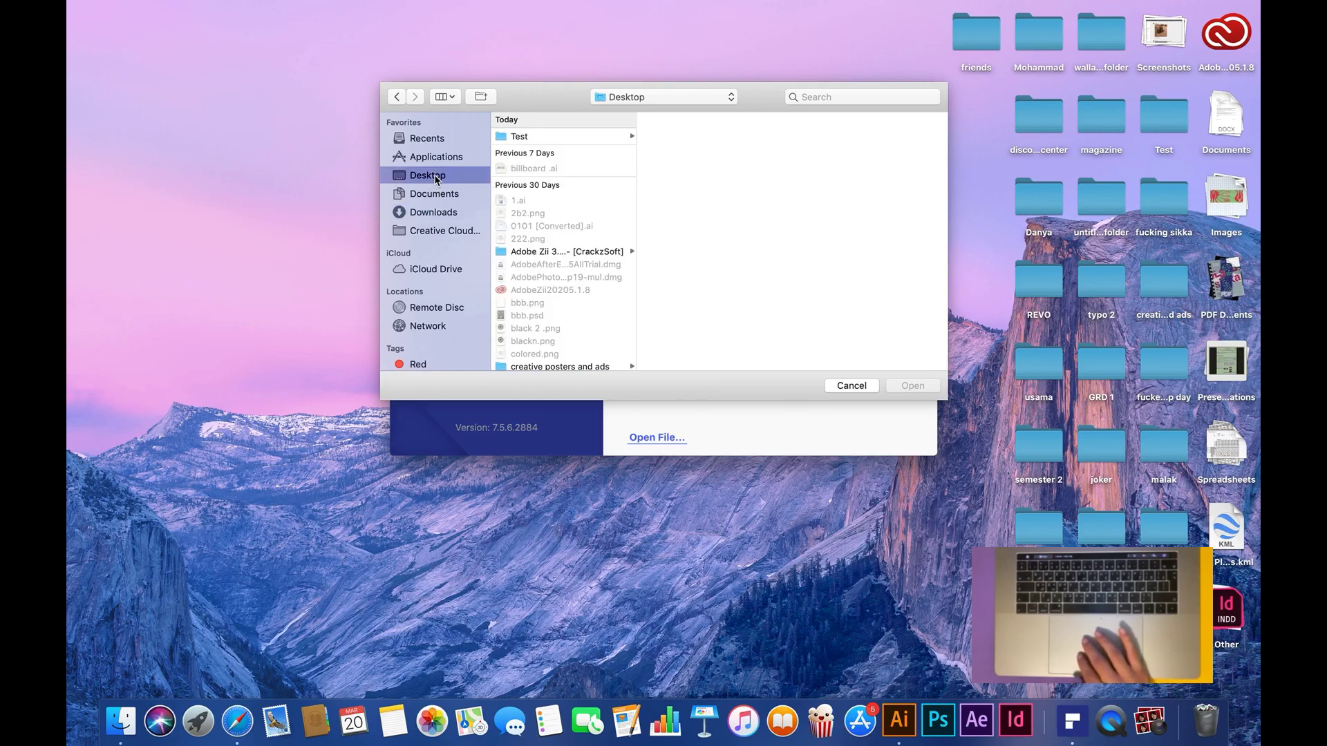
click(523, 137)
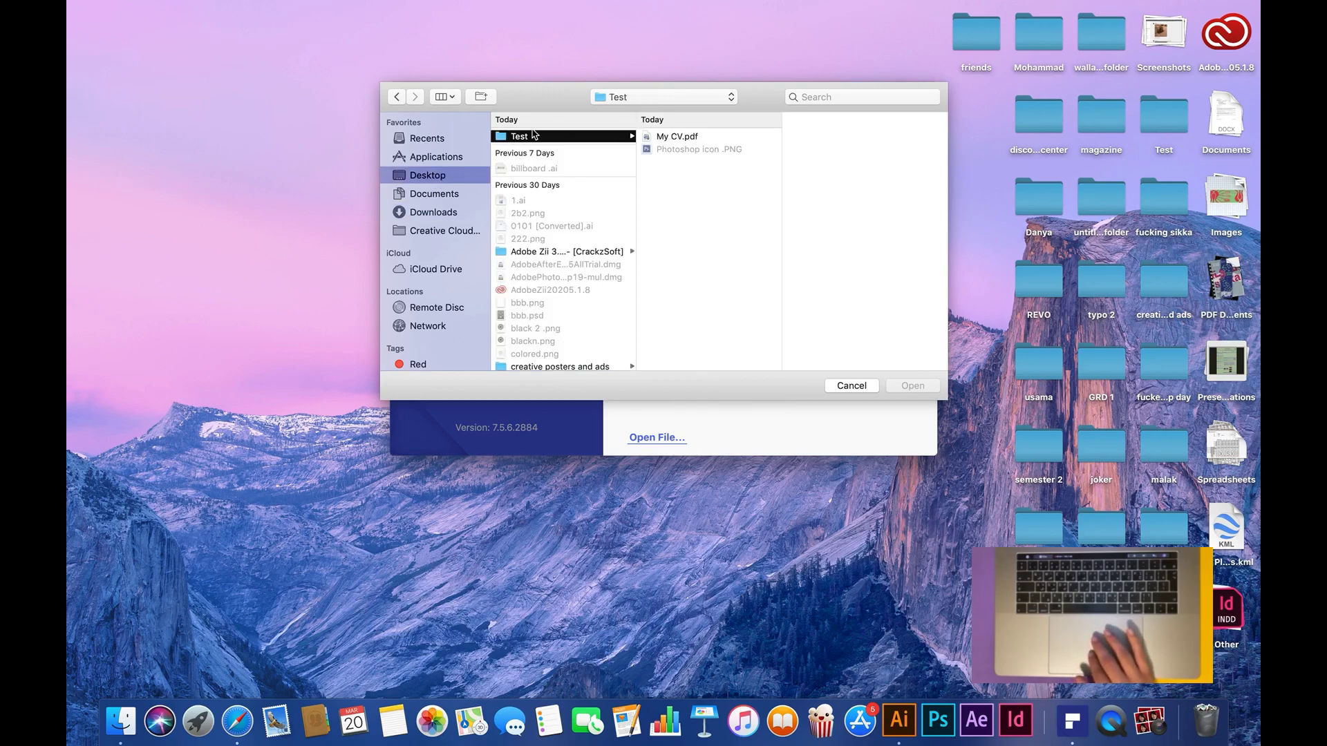
click(671, 136)
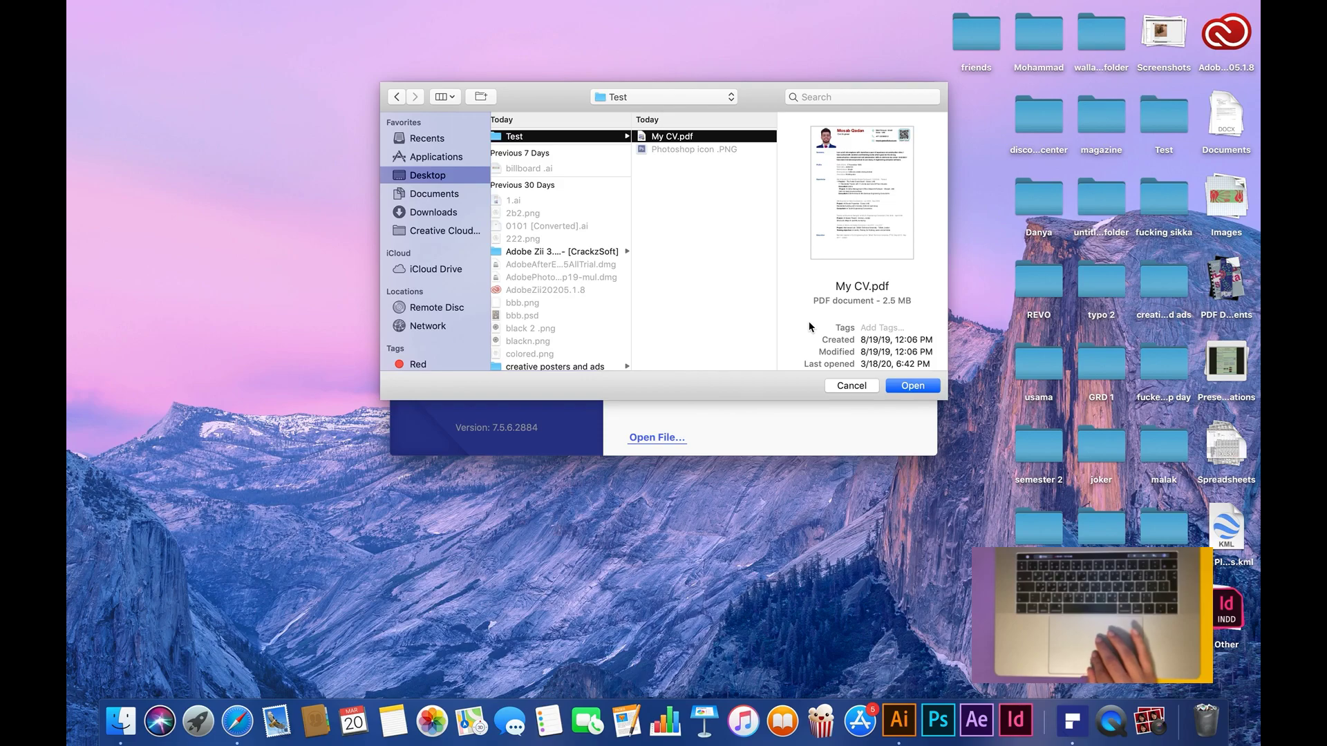
click(911, 385)
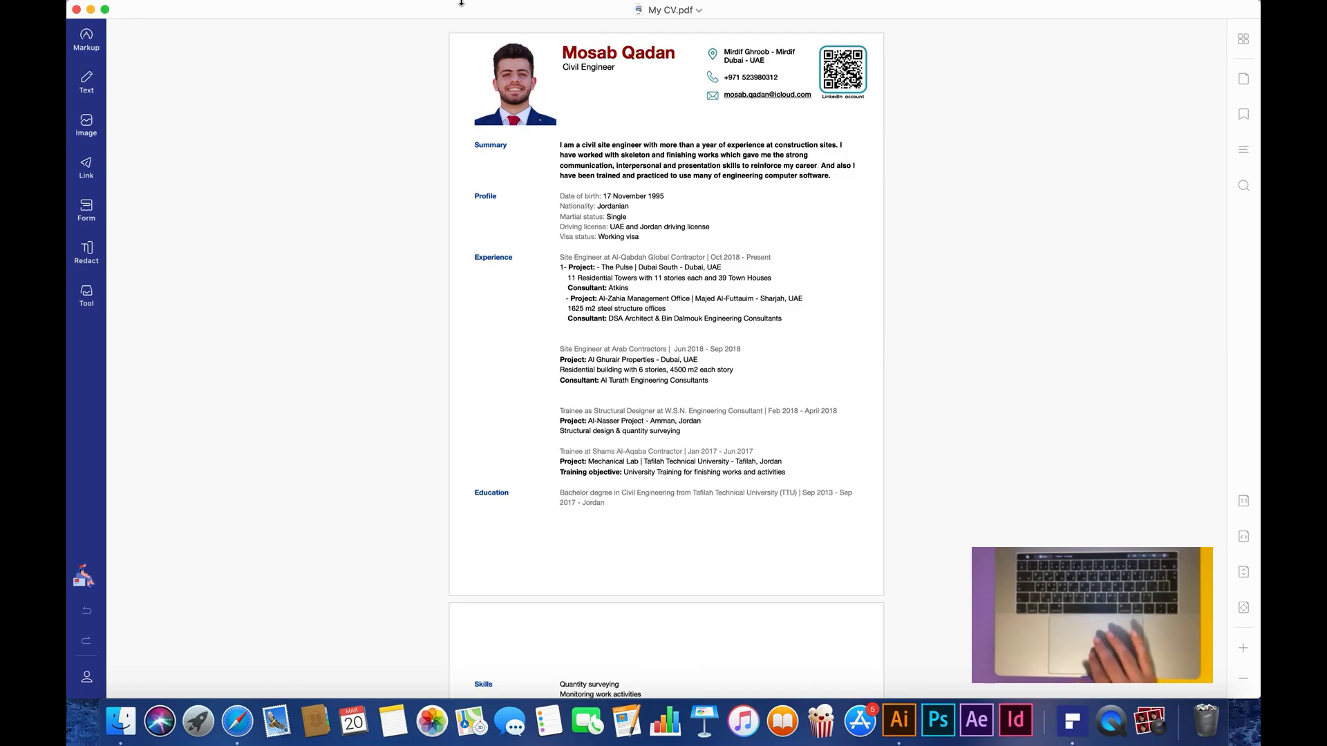
- Zoom in on the CV's experience section and back out to view the whole first page
mouse_move(461, 6)
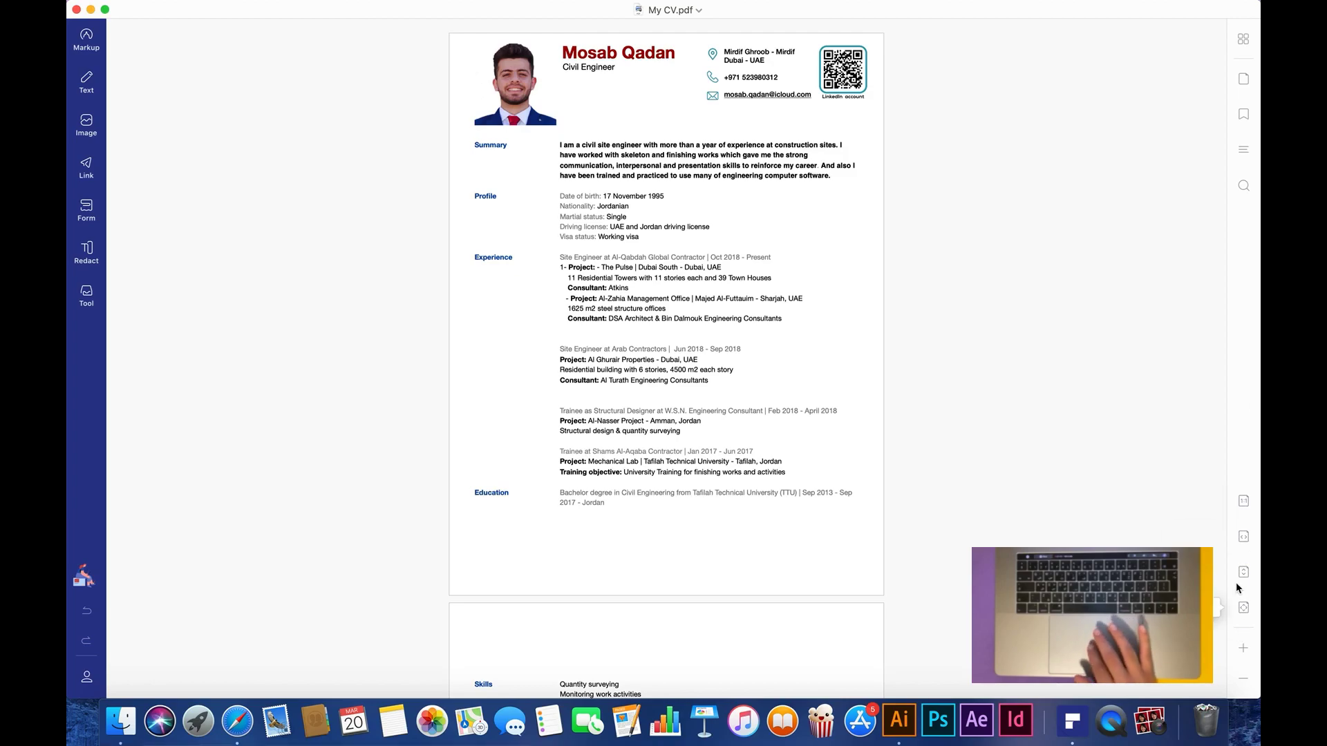
scroll(769, 228, up, 5)
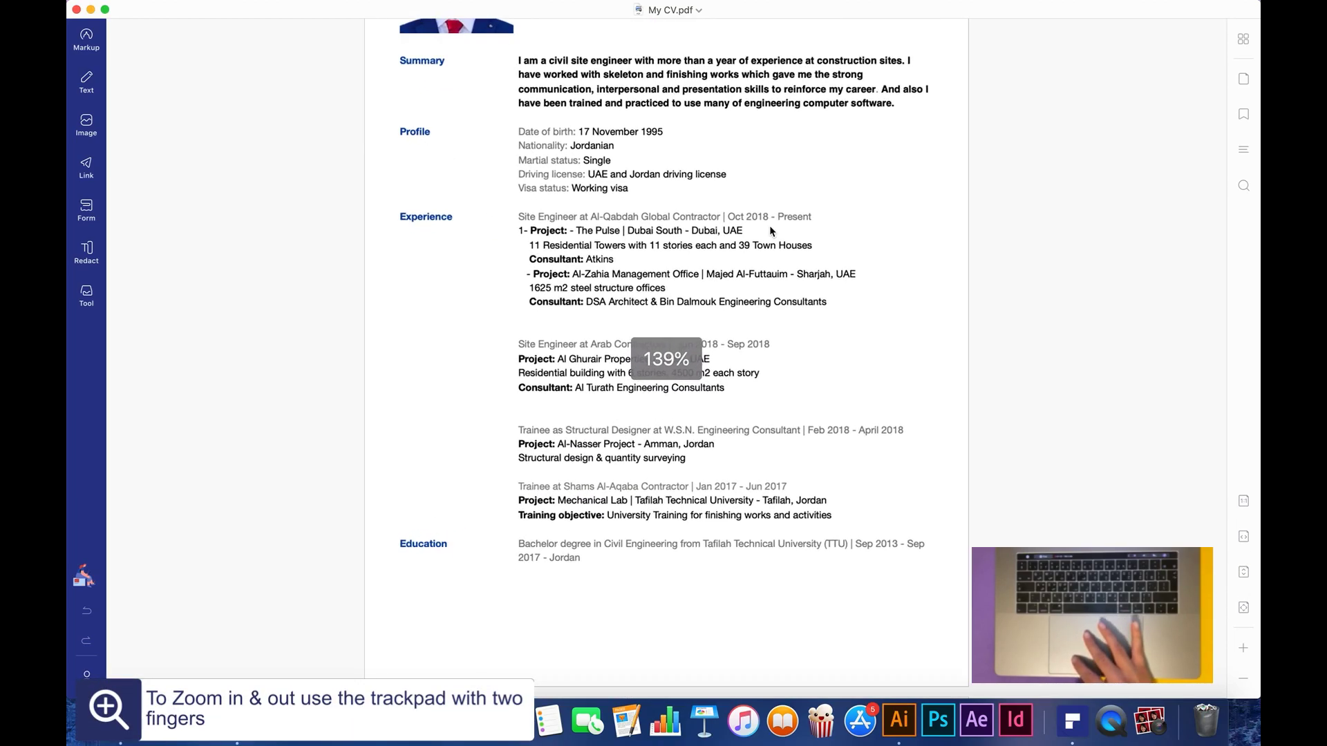
scroll(770, 230, down, 5)
scroll(769, 228, up, 5)
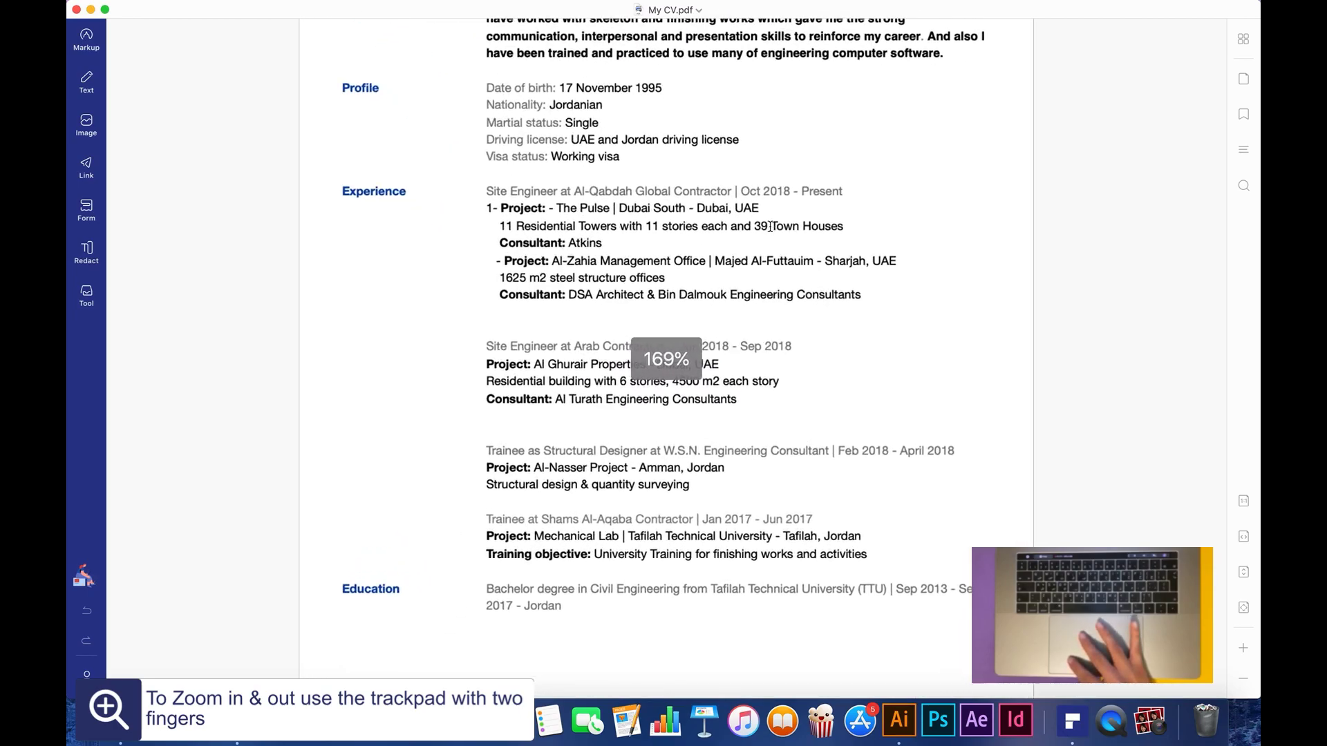
scroll(770, 227, down, 5)
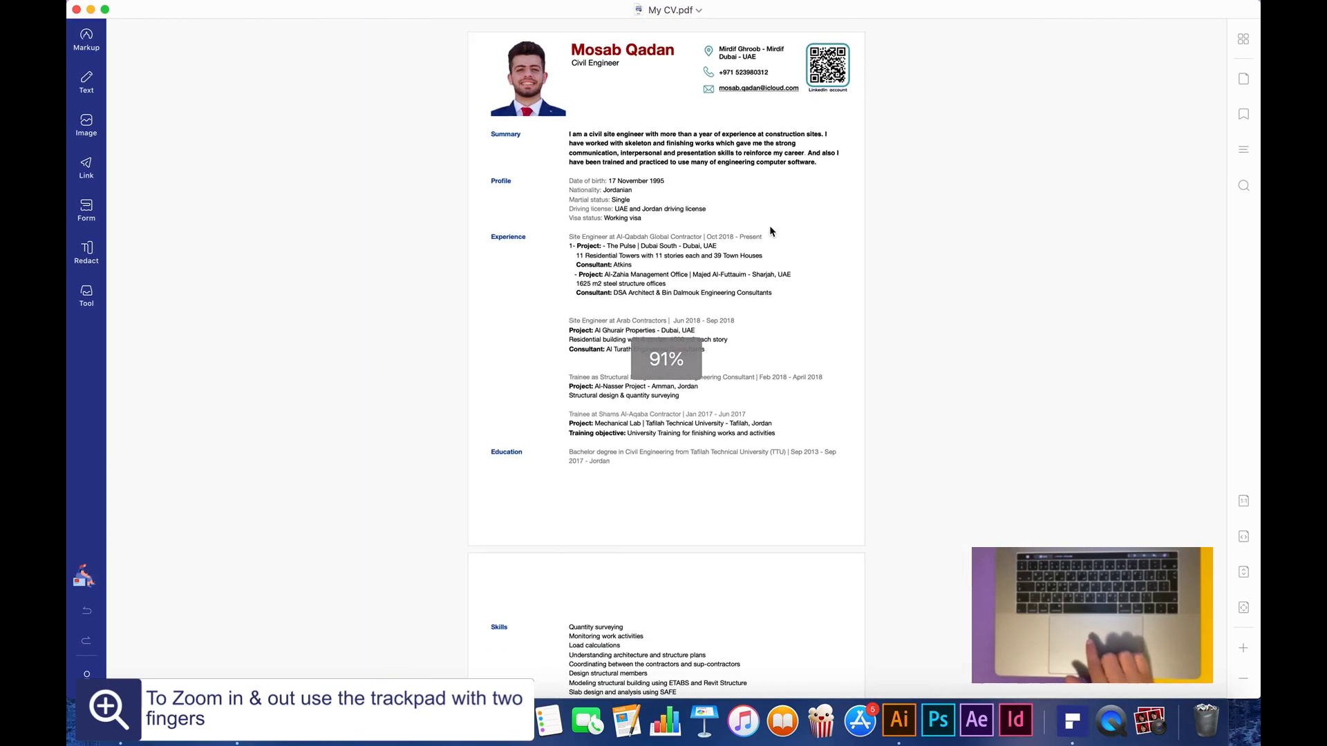
- Magnify the document in eight fixed increments and reduce it again by the same number, ending at 91%
click(1244, 647)
click(1244, 647)
click(1244, 646)
click(1244, 647)
click(1244, 647)
click(1243, 647)
click(1243, 646)
click(1243, 647)
click(1244, 678)
click(1243, 678)
click(1244, 678)
click(1244, 678)
click(1244, 678)
click(1244, 678)
click(1244, 677)
click(1244, 678)
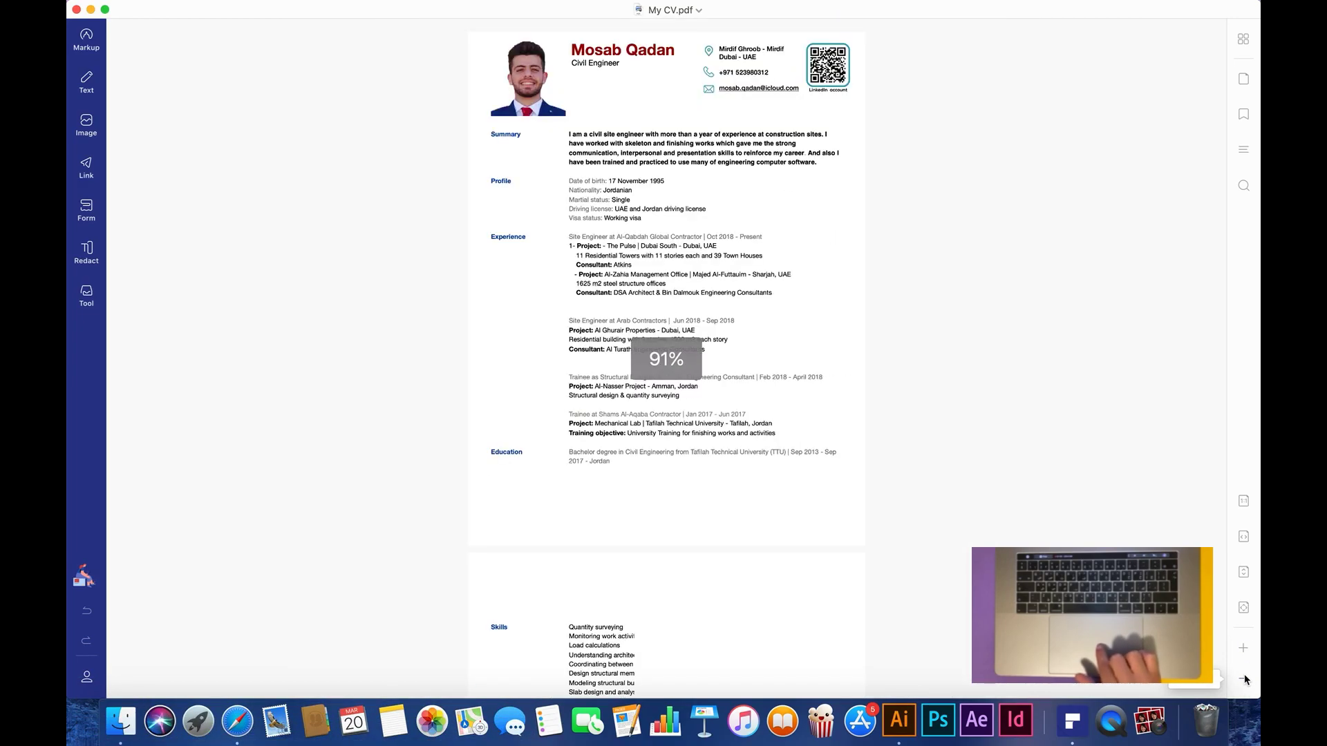
- View the CV in the different page-fit modes, return it to actual size, and look through both pages
click(1248, 607)
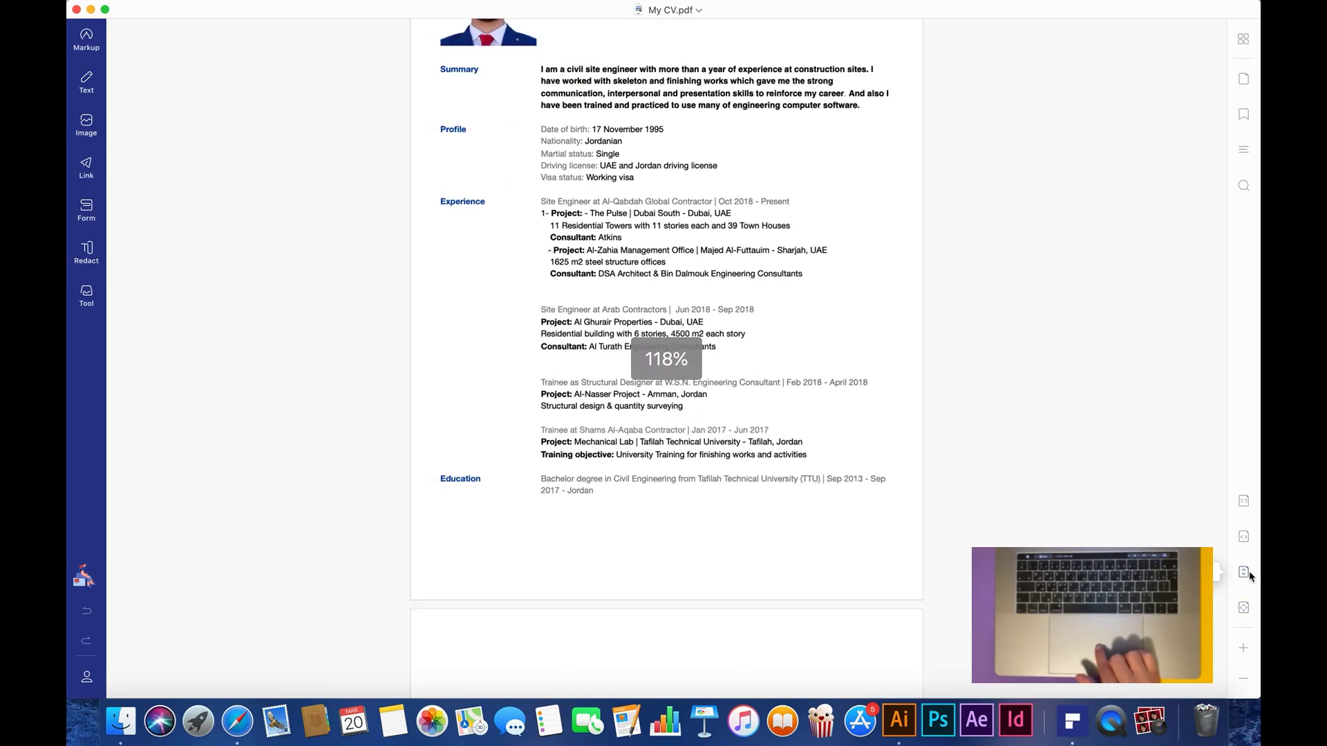
click(1245, 537)
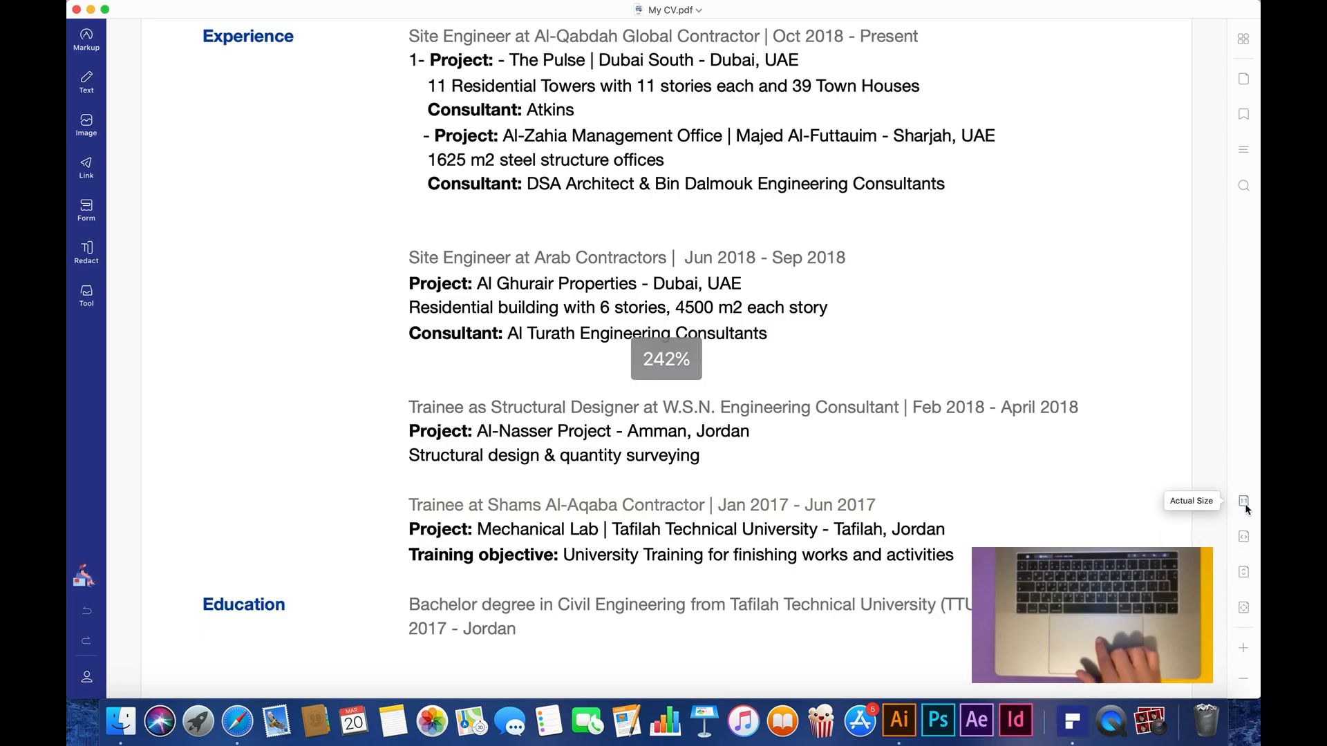
click(1244, 503)
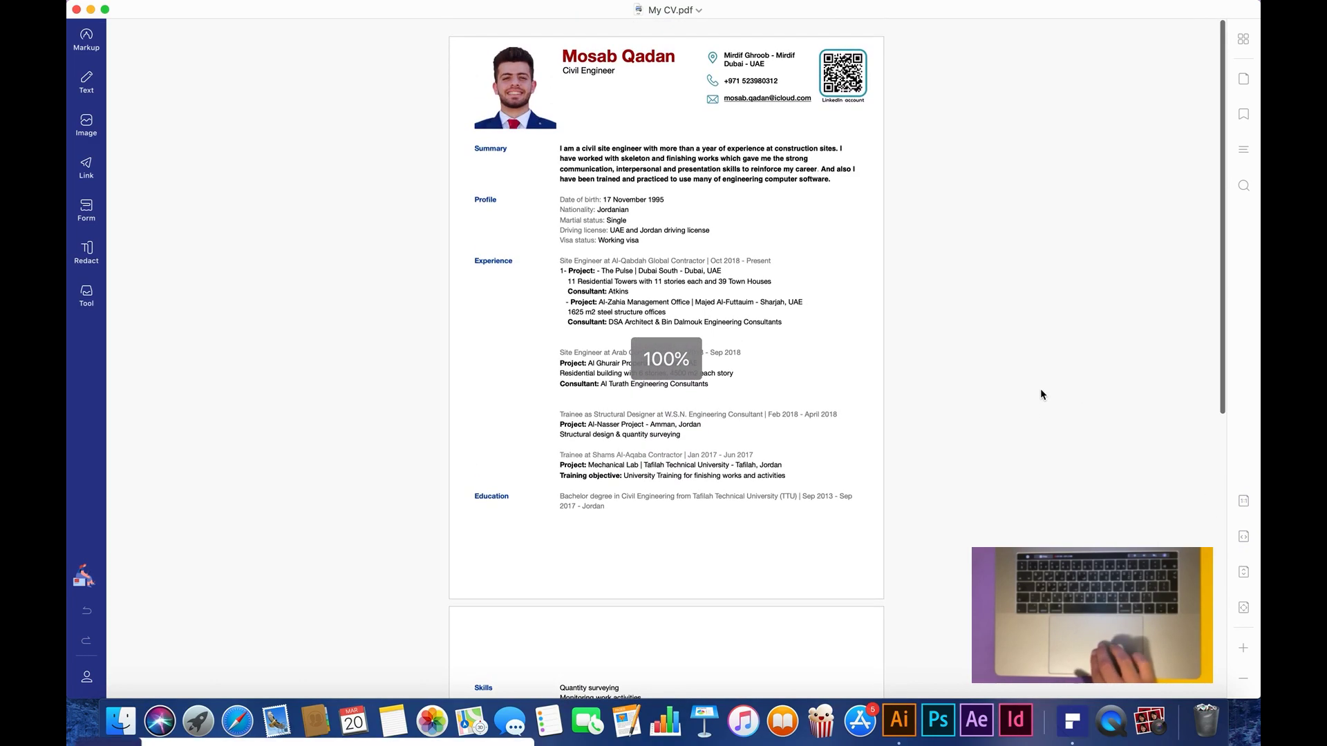
scroll(1040, 391, down, 5)
scroll(1040, 391, down, 5)
scroll(1040, 391, up, 4)
scroll(1041, 391, up, 5)
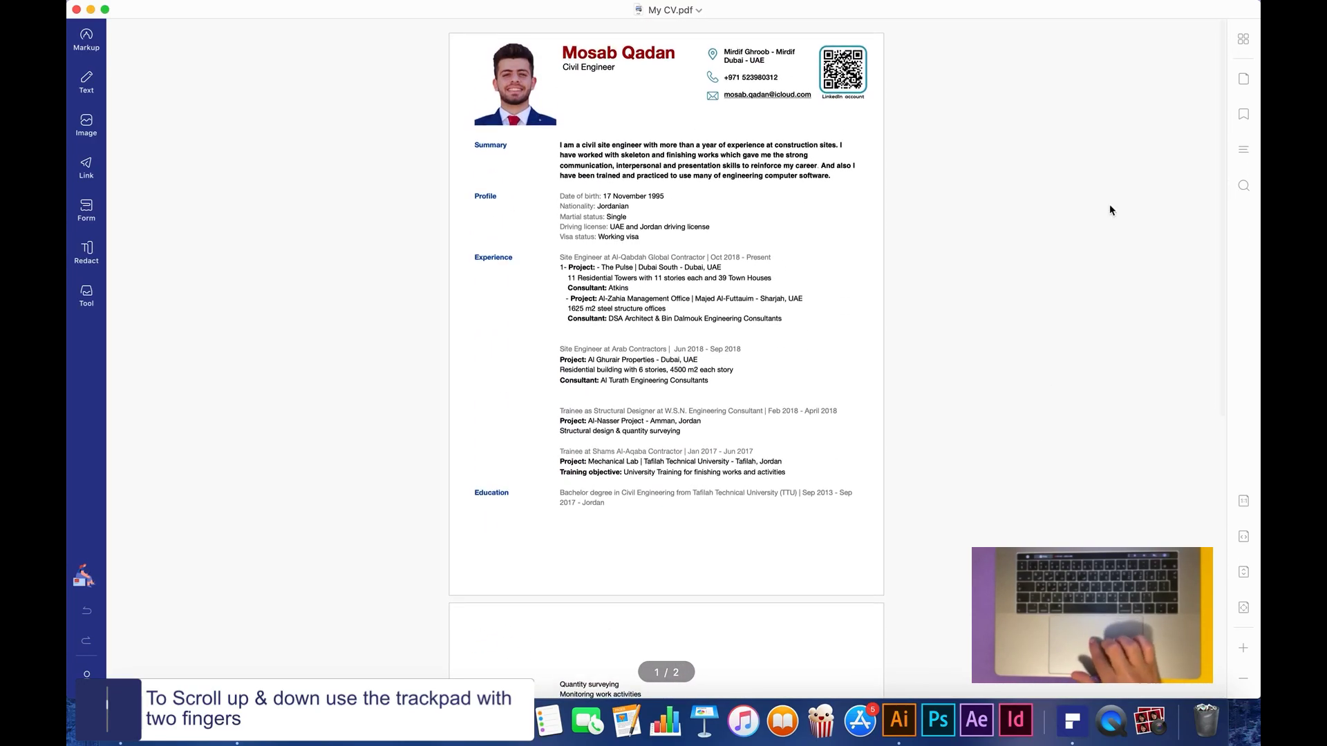
- Show the page thumbnails, open page 2 from them, and return to the start of the document
click(1243, 39)
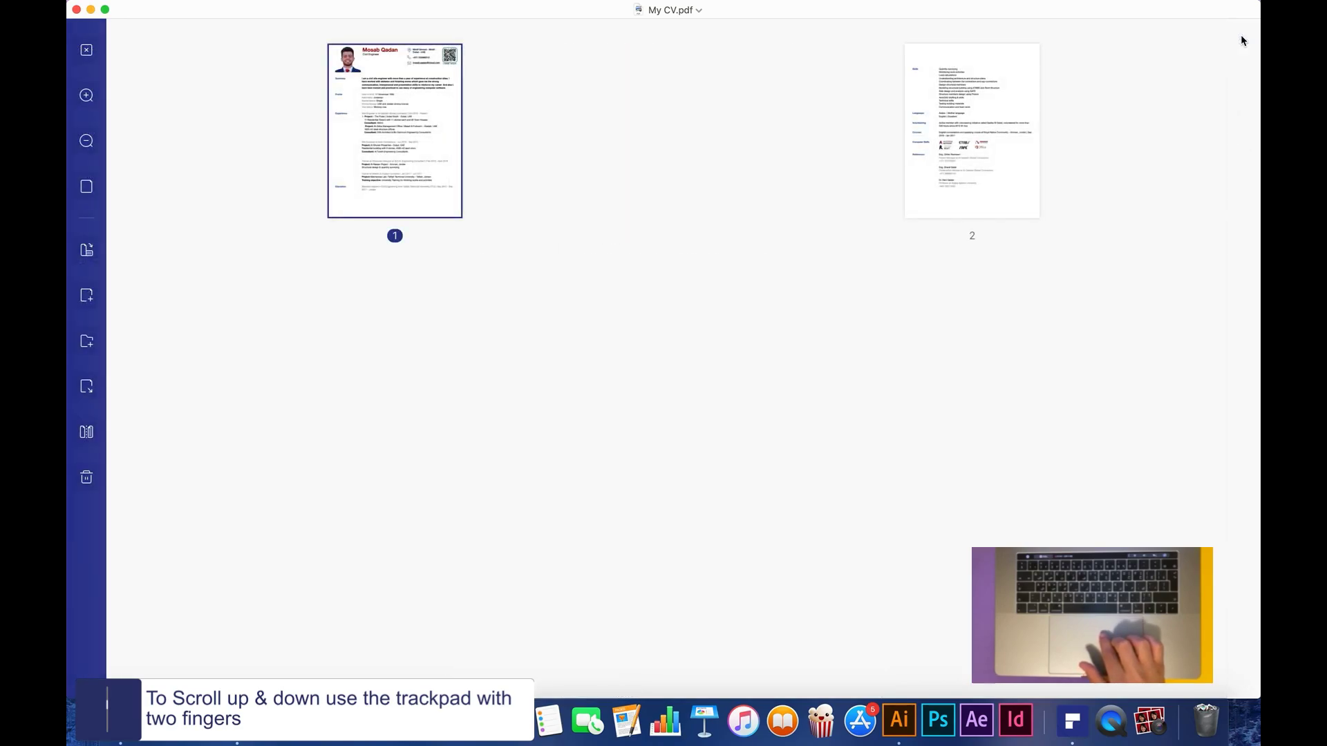
click(997, 92)
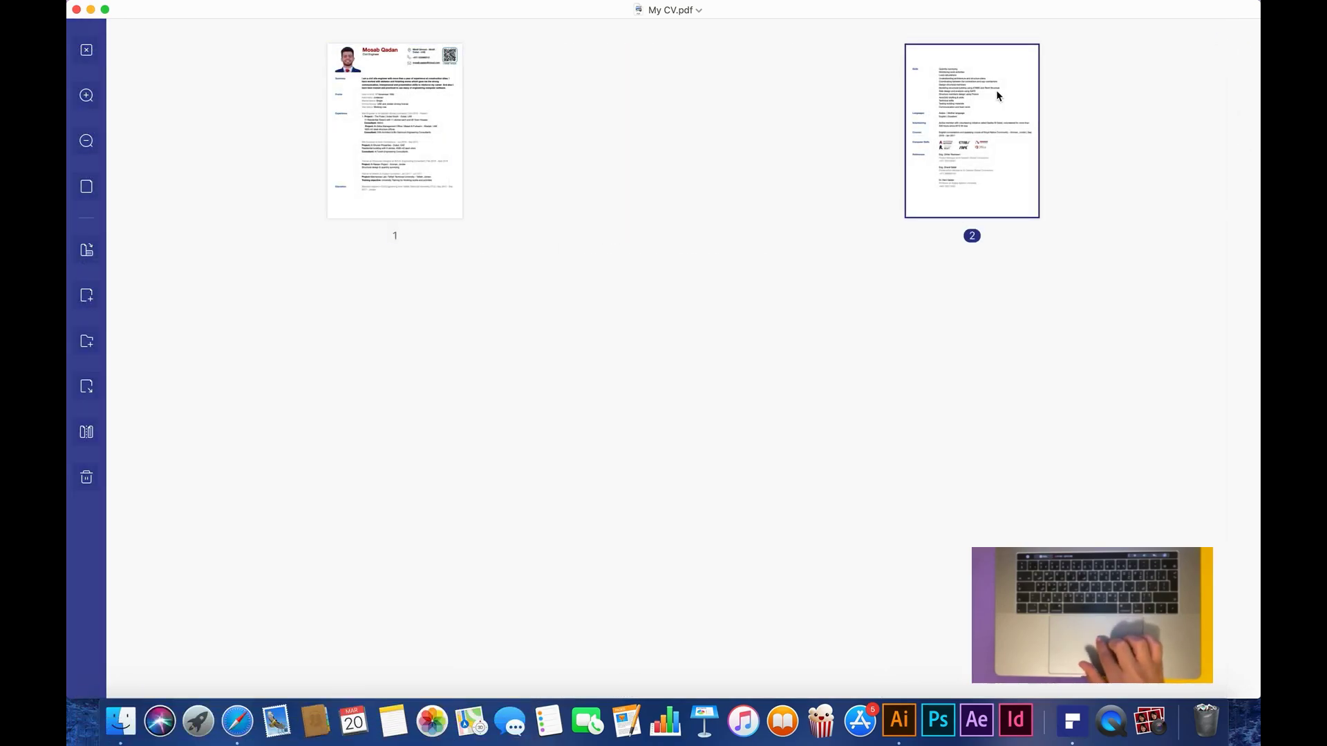
double_click(996, 94)
scroll(778, 255, up, 10)
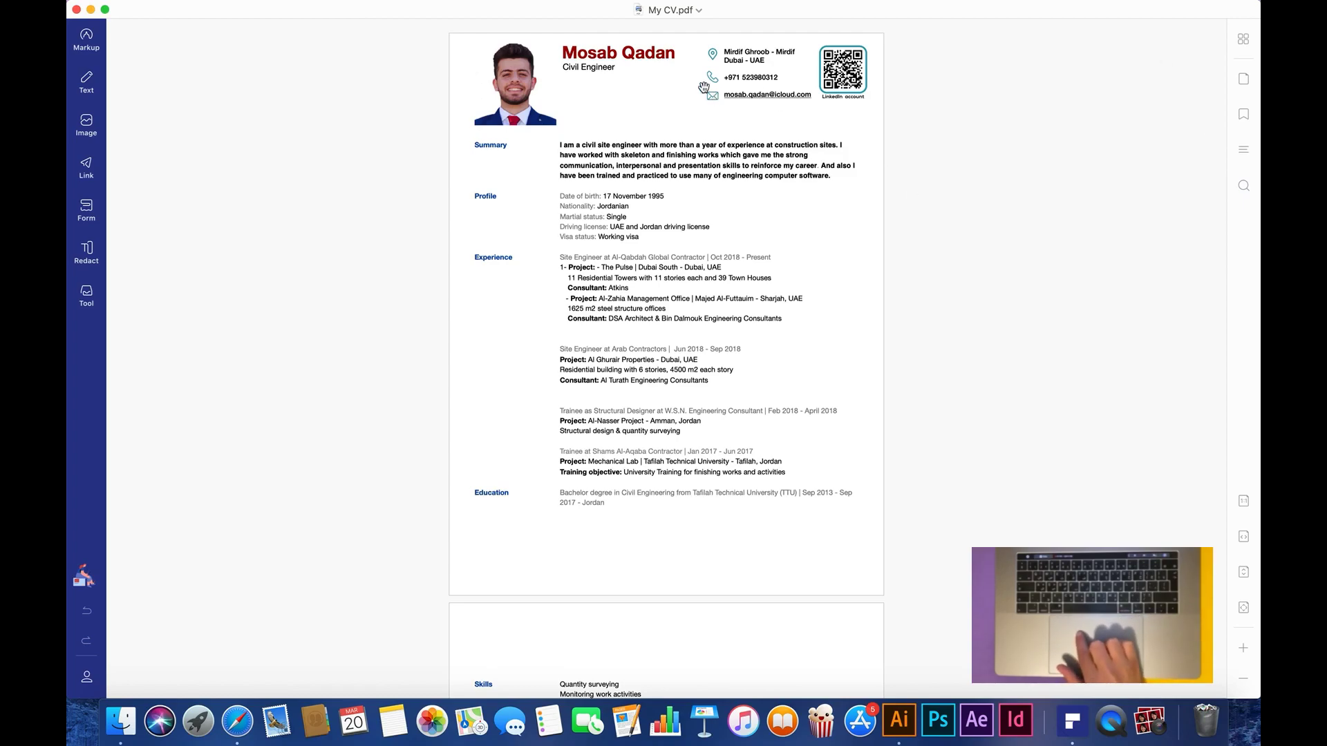
- Try to rename the document to the owner's first name plus "CV", expand the save location options, and cancel
click(697, 12)
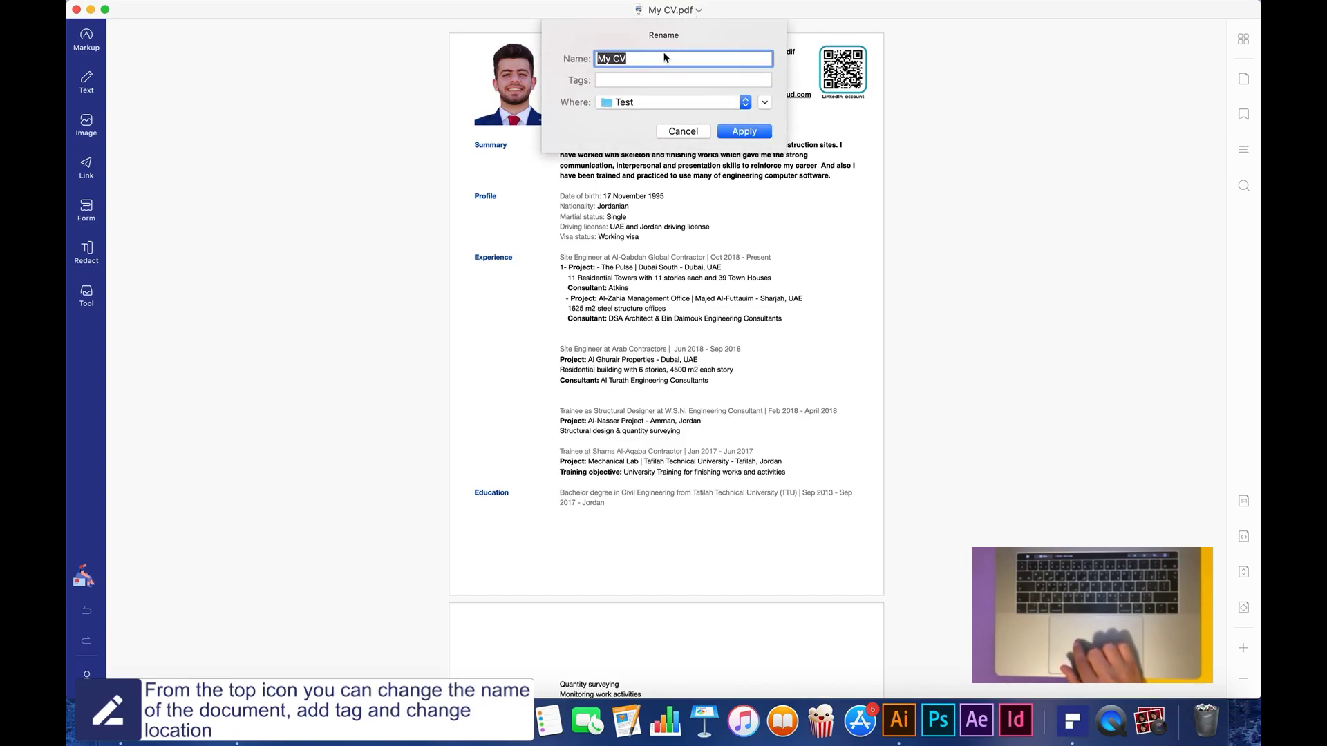
text(M)
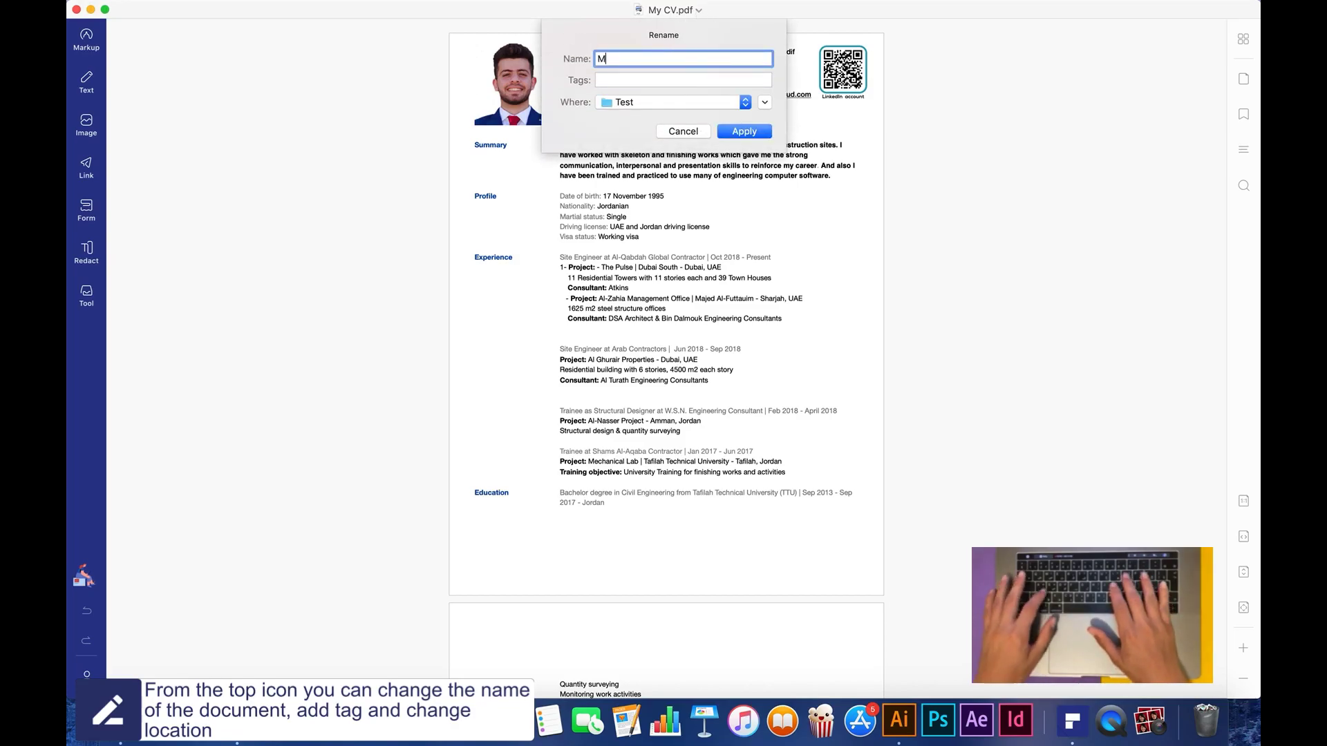
text(osab's CV)
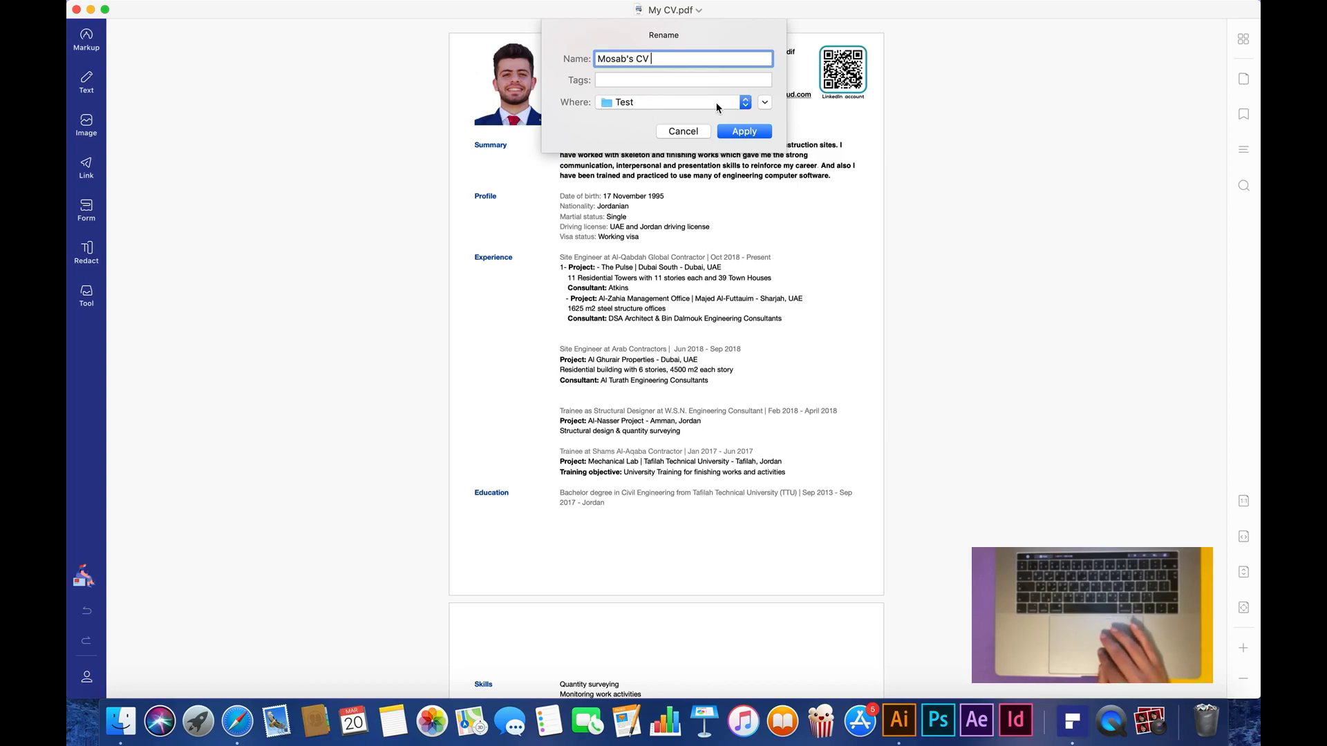
click(764, 103)
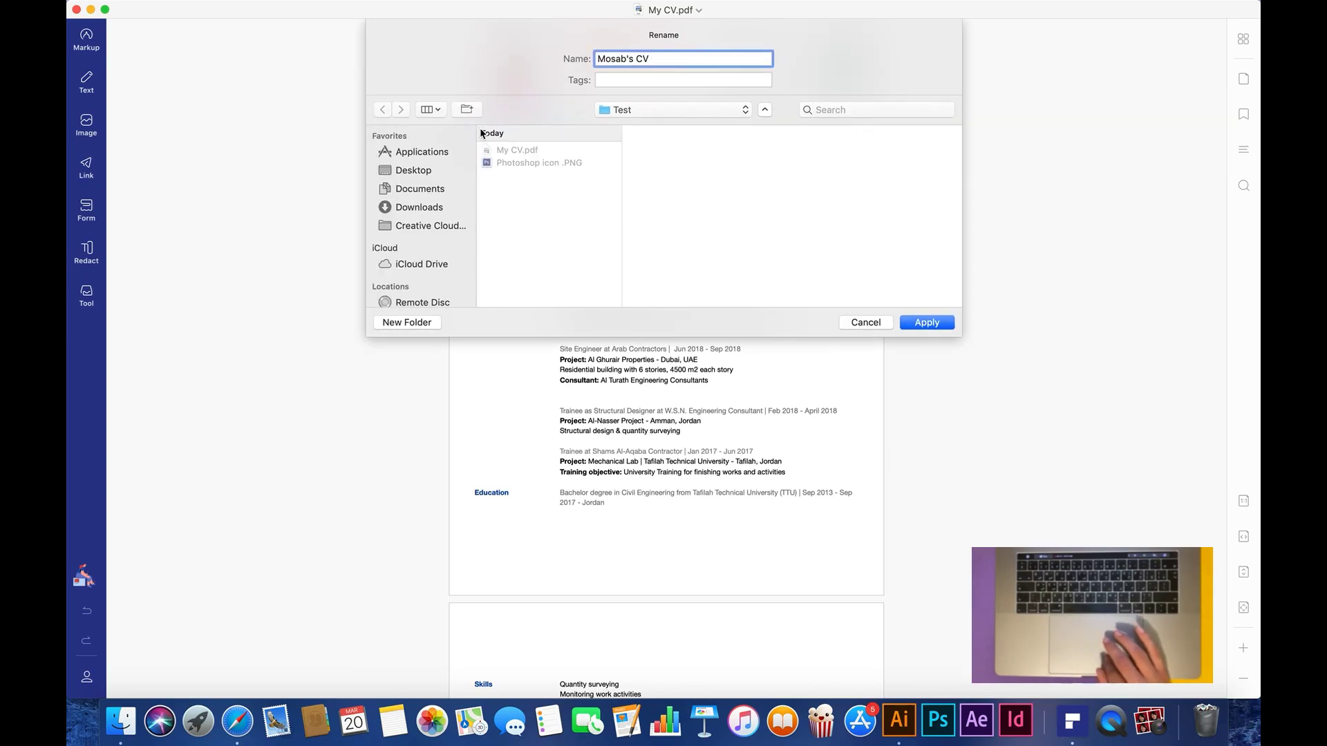
click(864, 322)
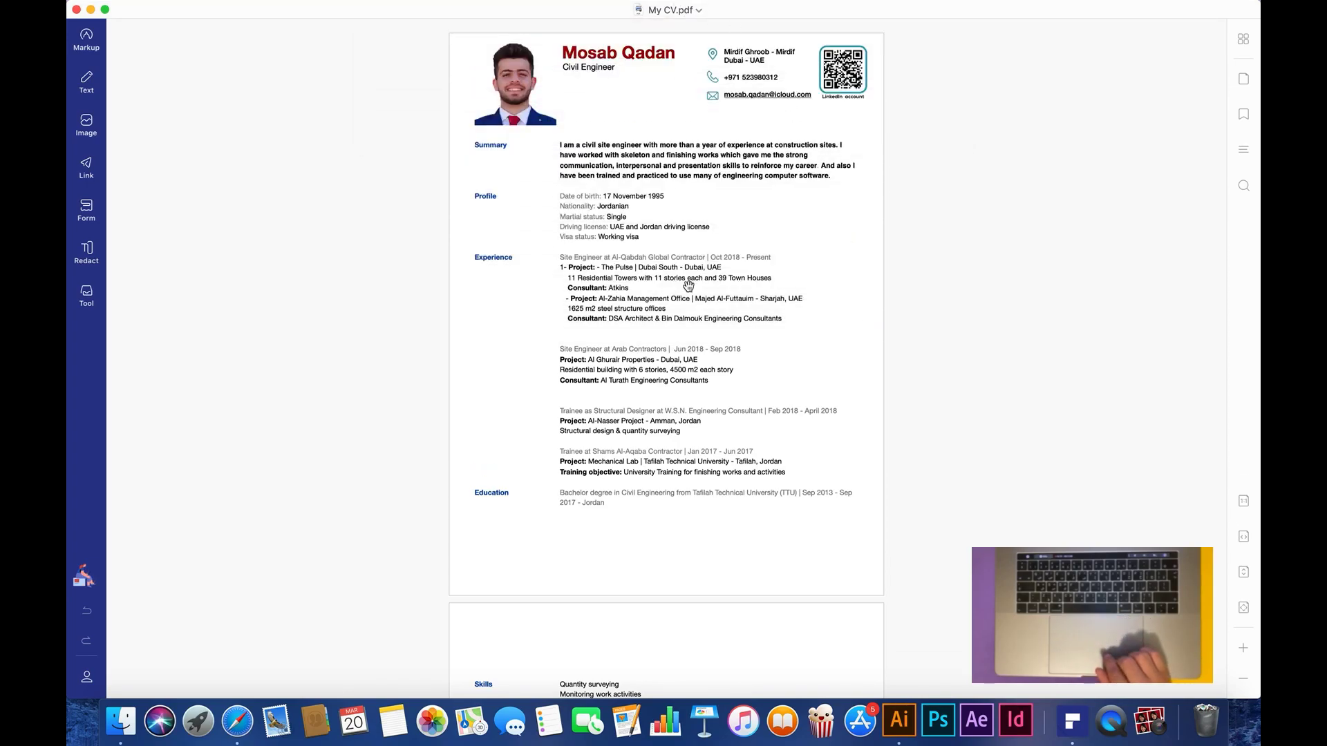
- Draw a rectangle markup with a red border around the text "UAE and Jordan driving license" in the Profile section
click(83, 45)
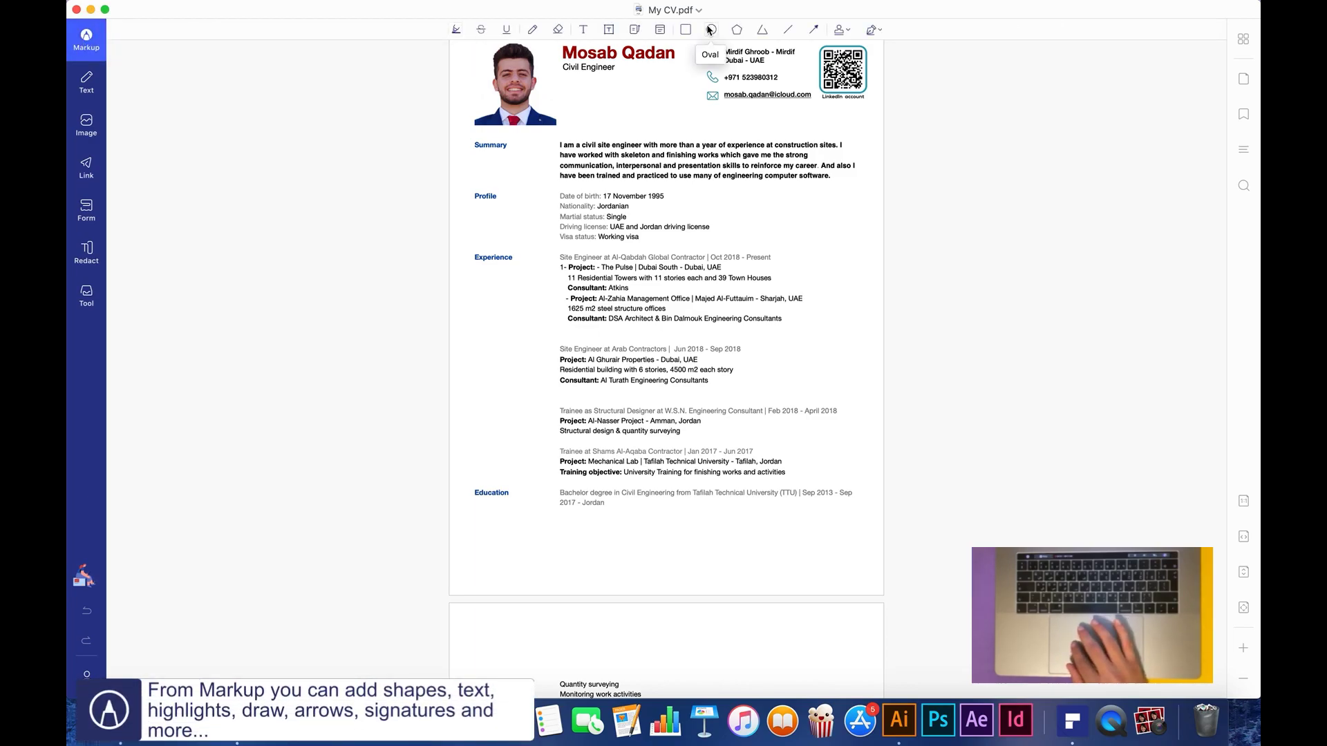
click(686, 31)
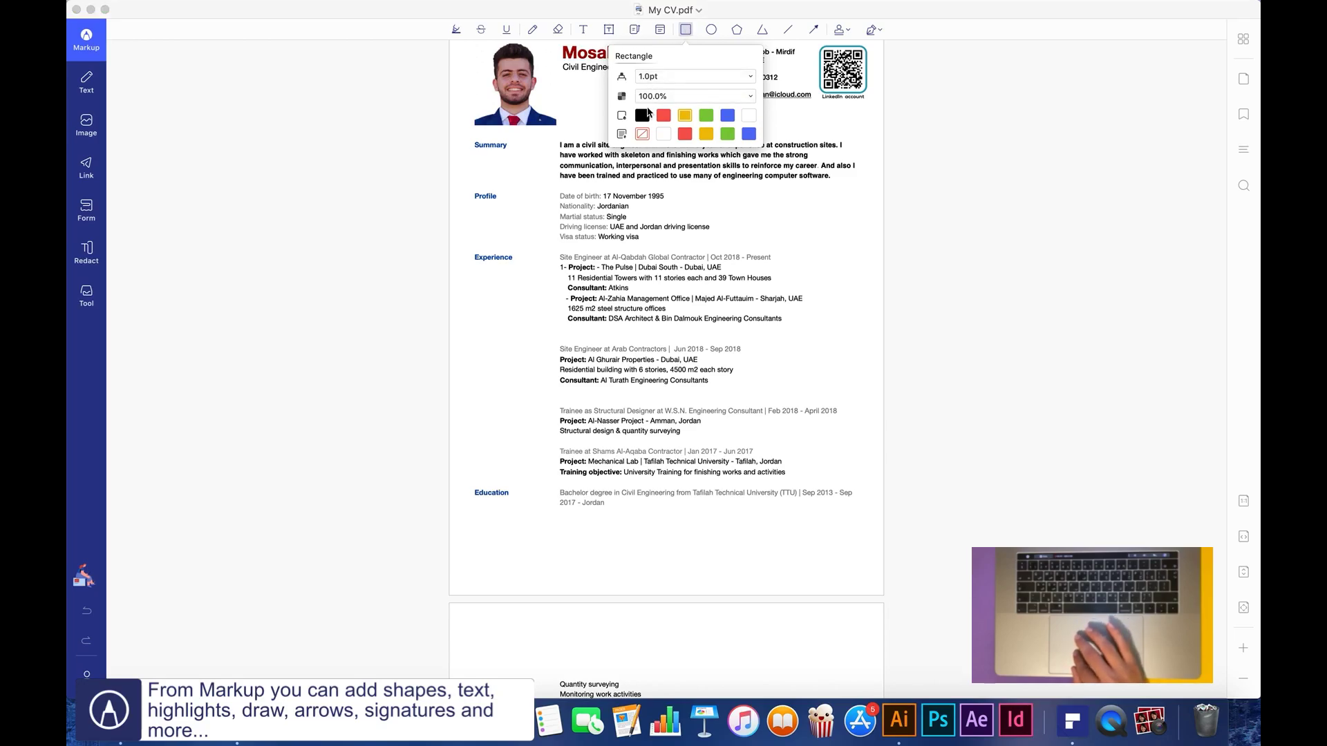
click(662, 117)
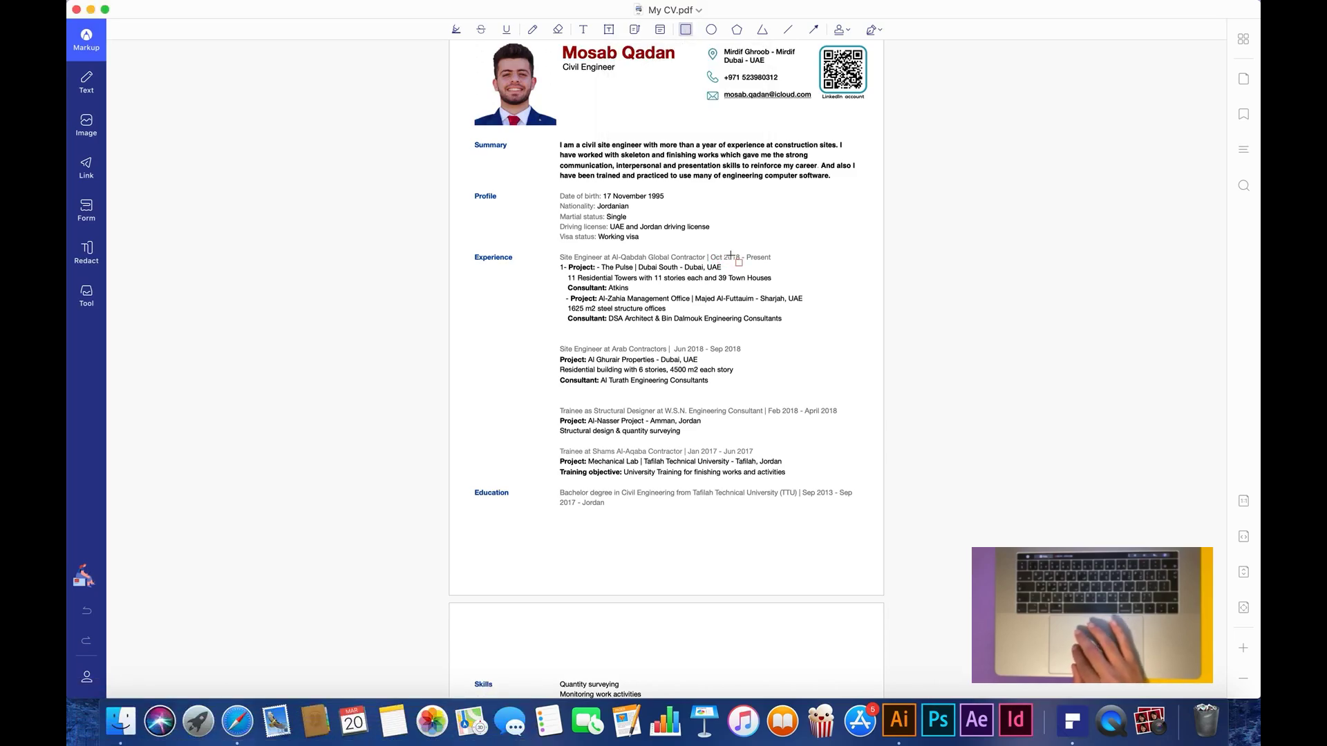
drag(713, 223, 606, 230)
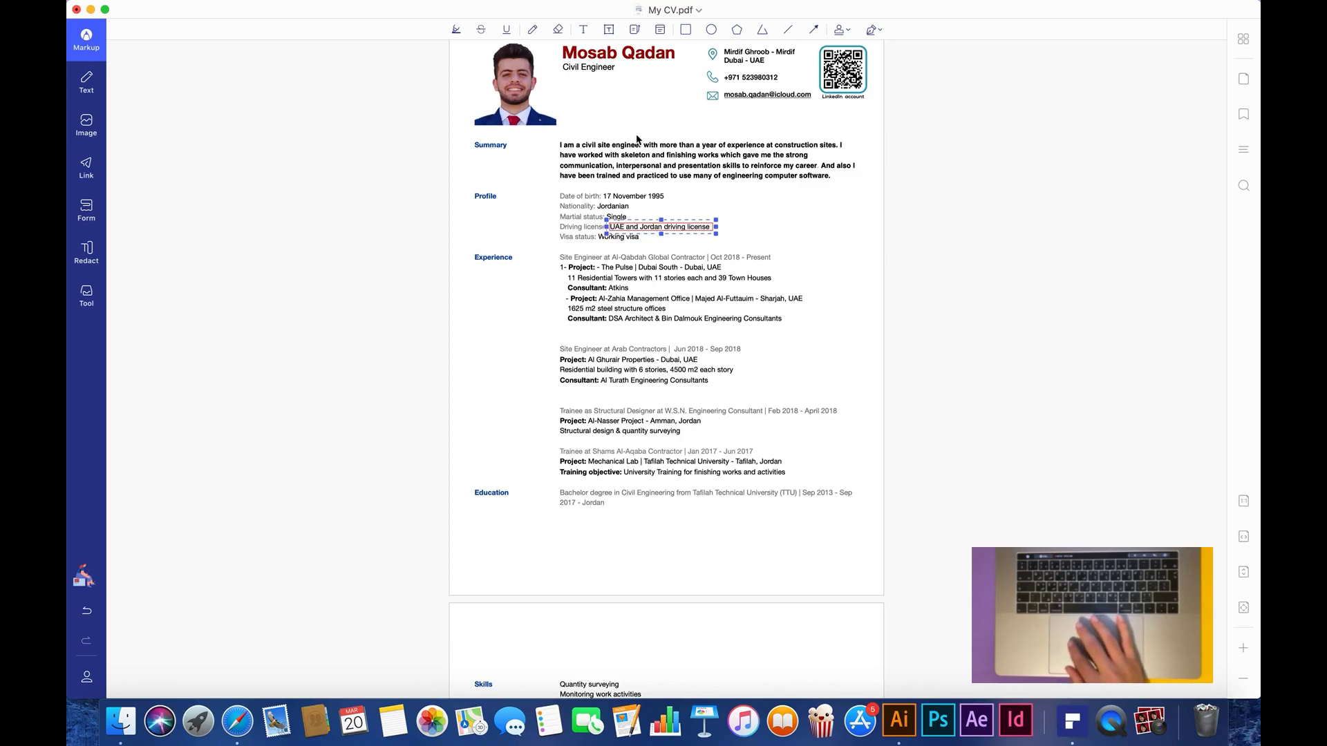
- Give the rectangle around the driving license text a yellow fill
click(688, 226)
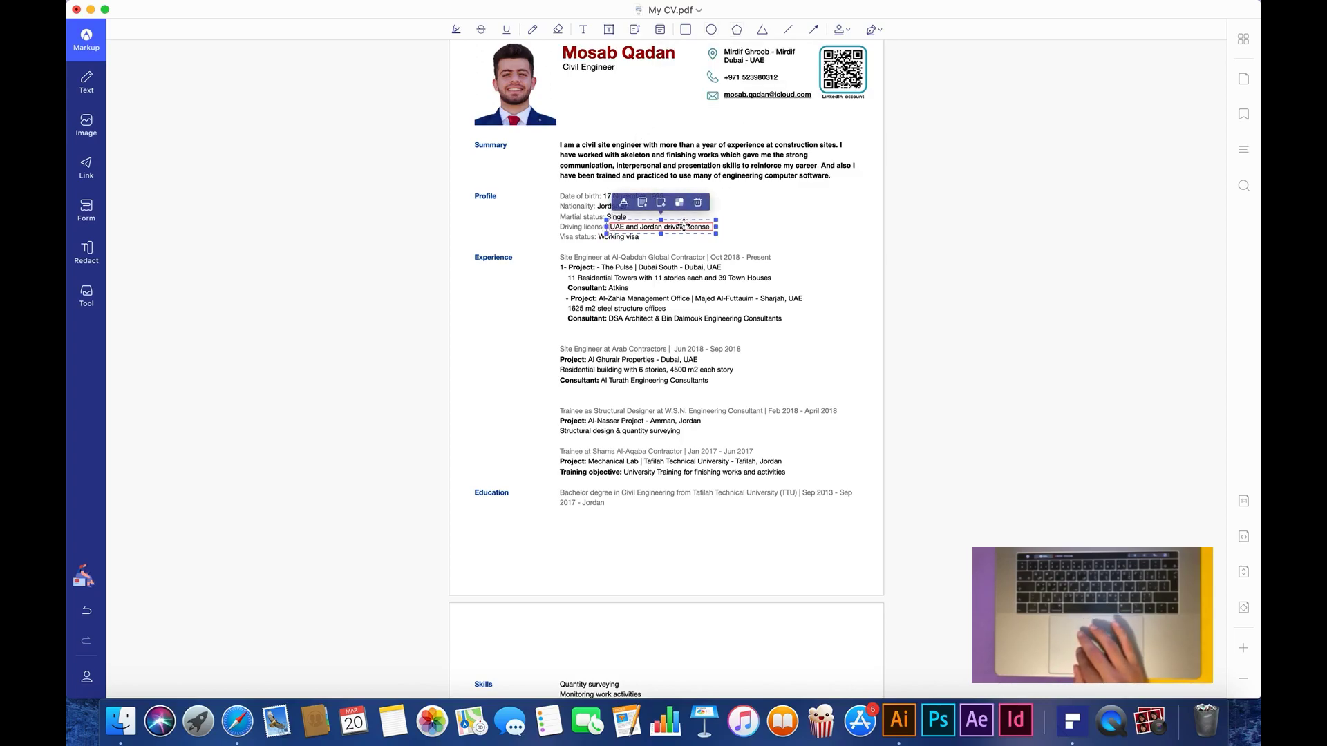
click(642, 203)
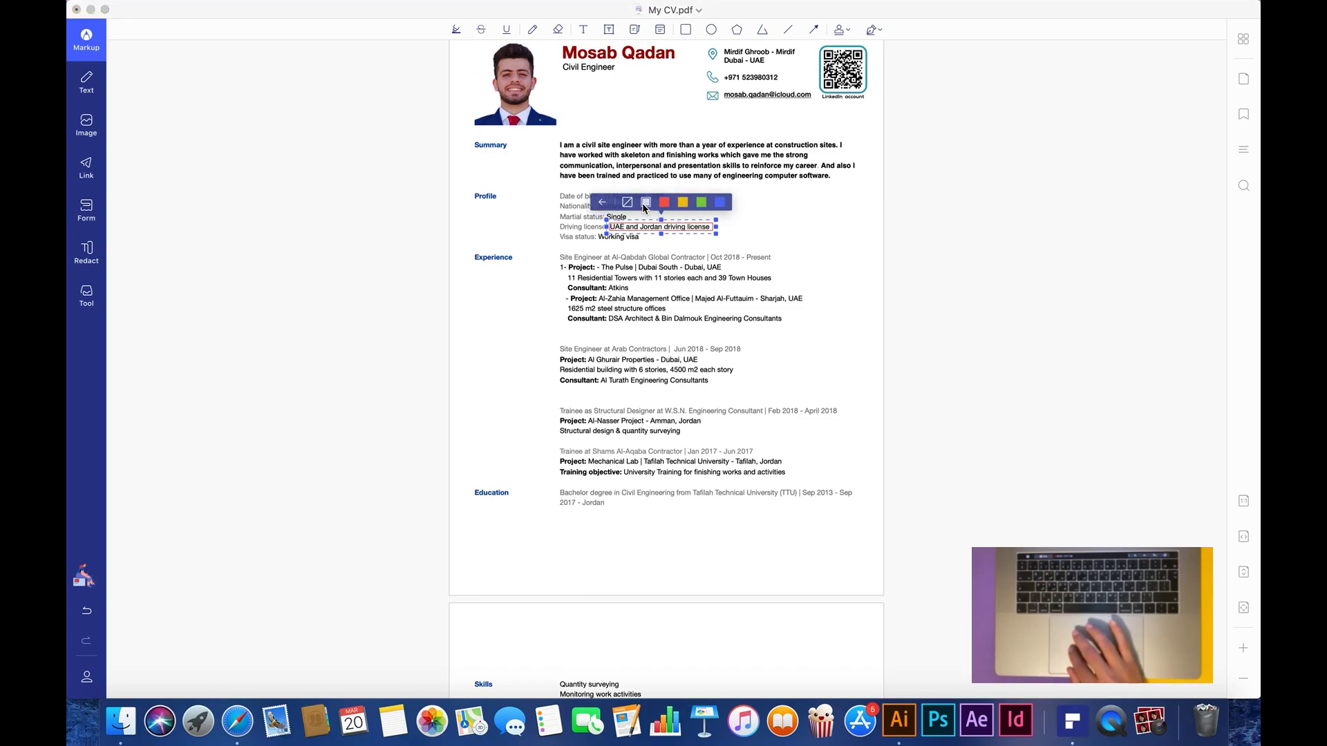
click(681, 202)
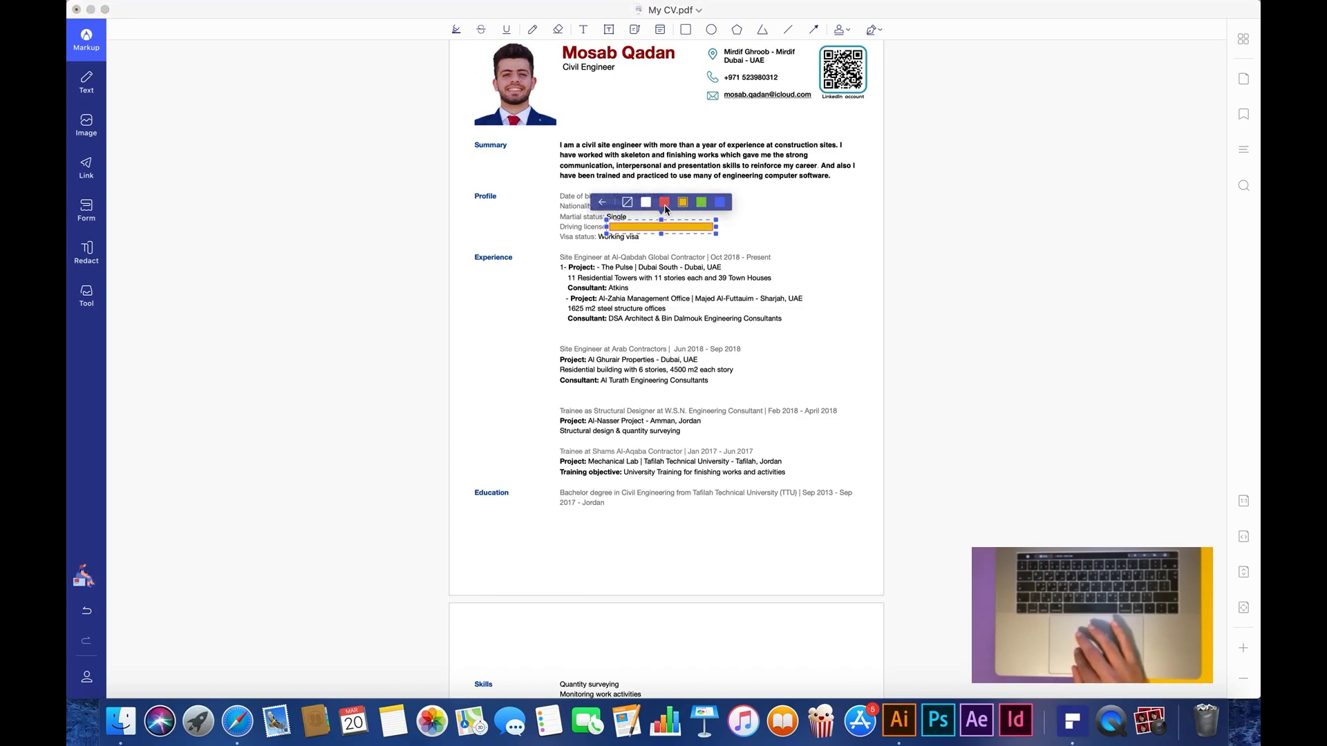
click(602, 202)
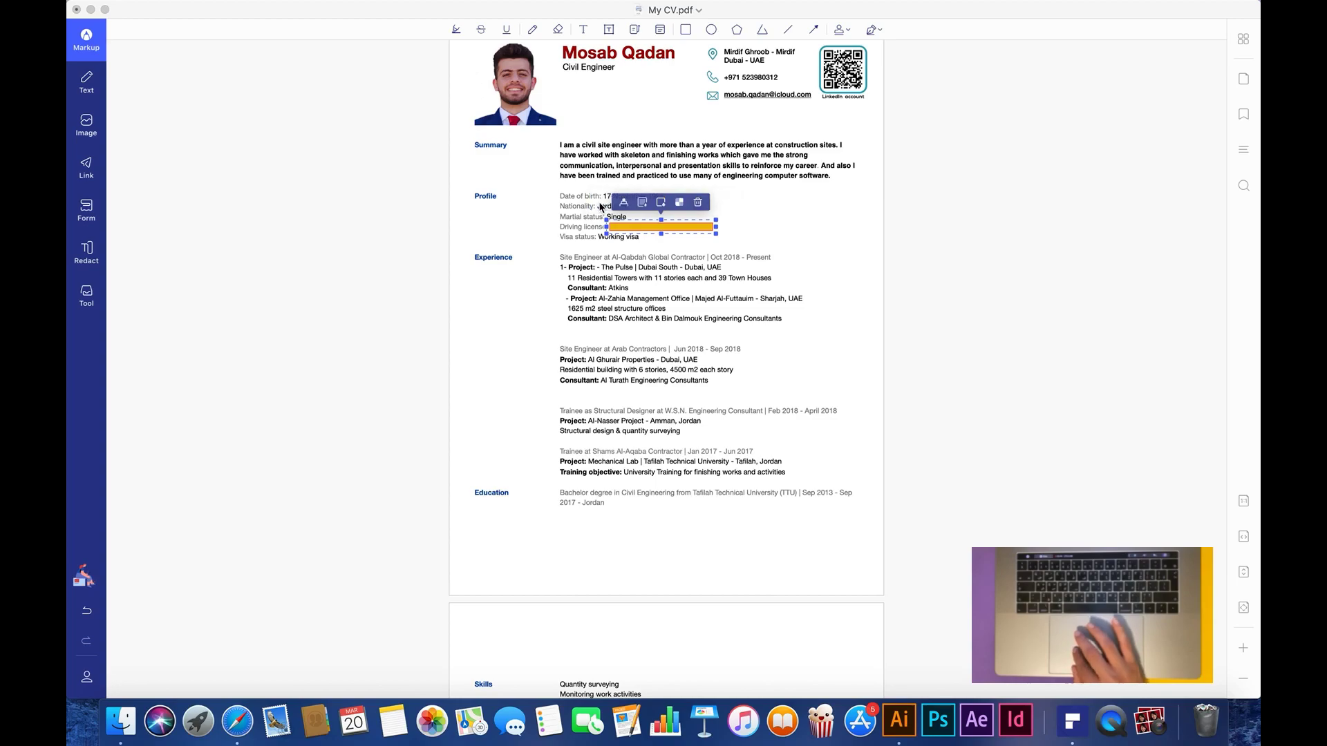
- Set the opacity of the rectangle over the driving license text to 50% and deselect it
click(680, 202)
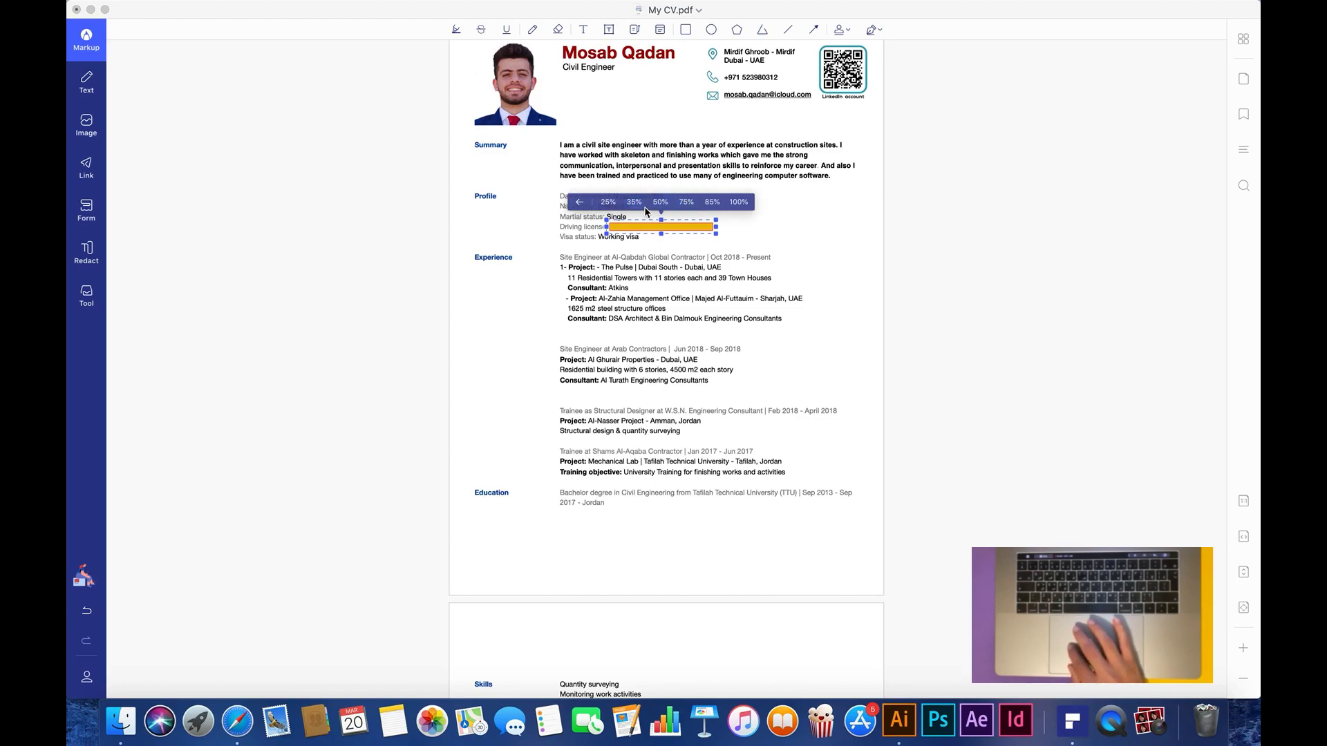
click(661, 202)
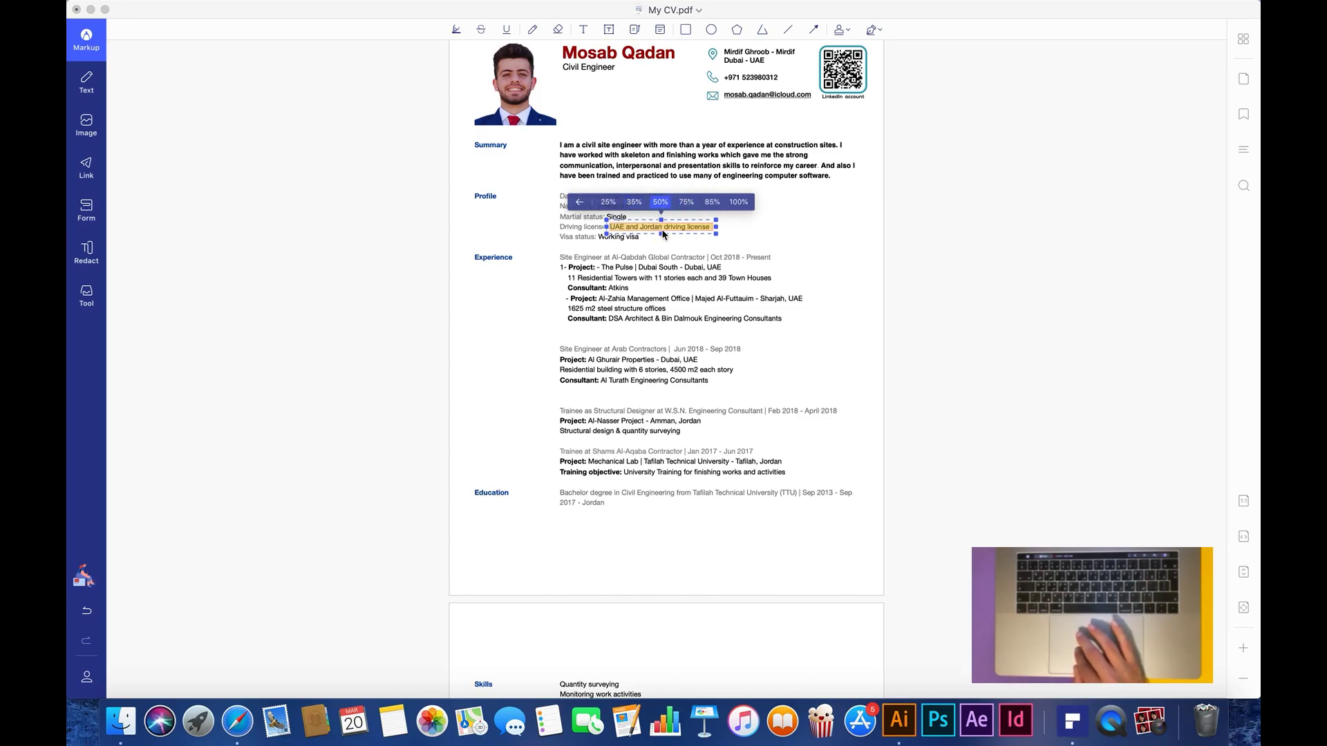
click(581, 202)
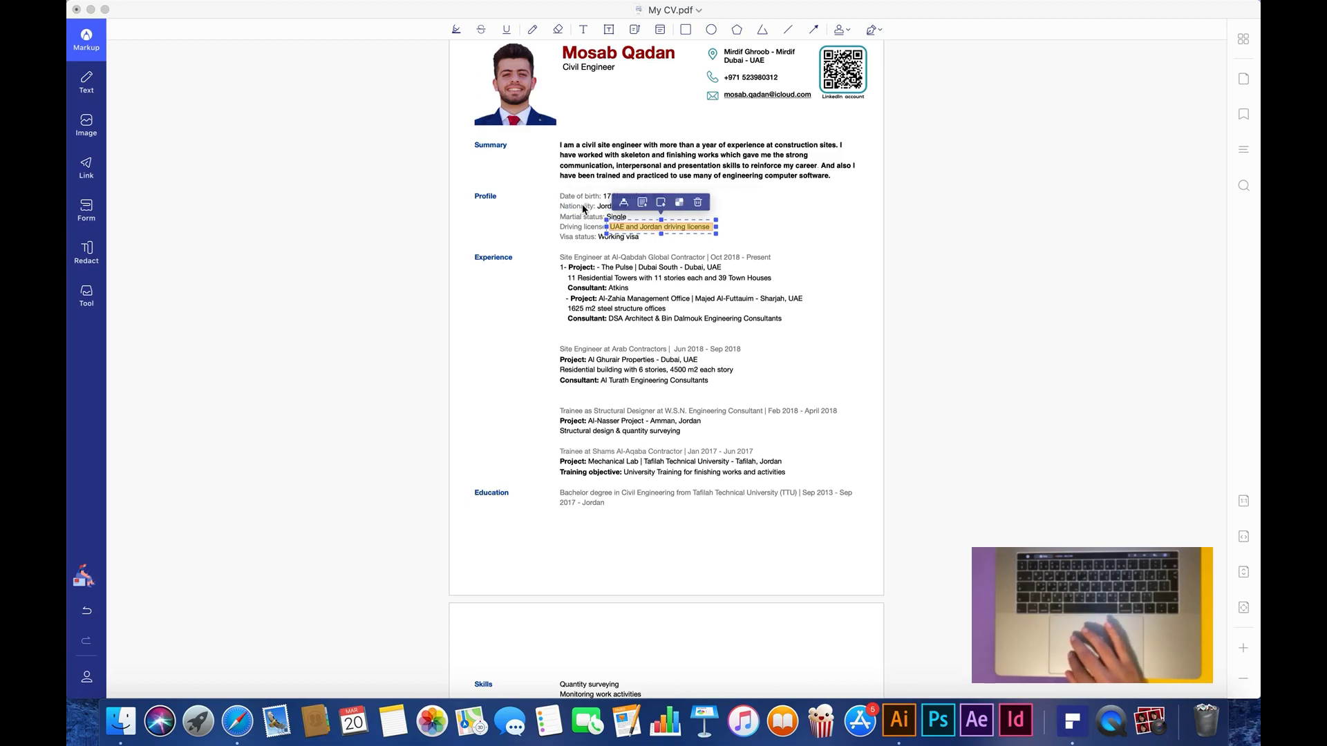
click(627, 257)
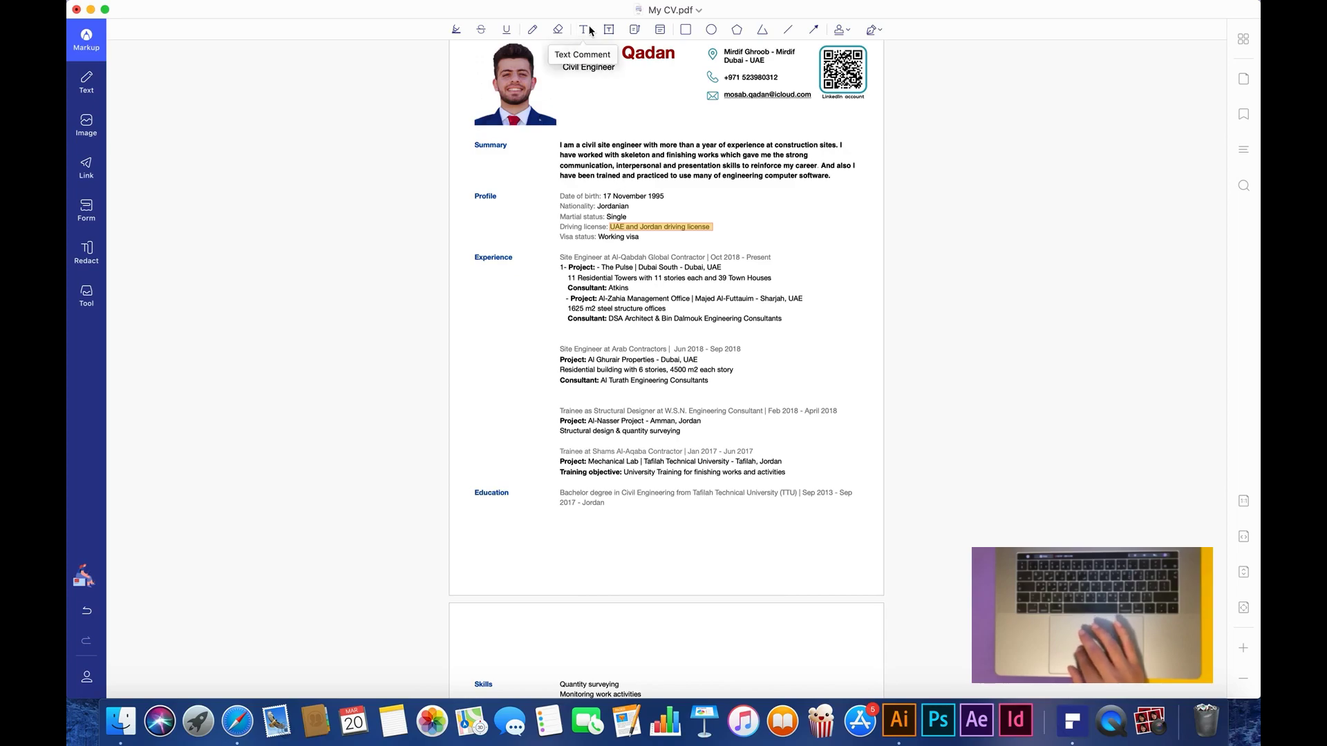
- Draw a freehand red pencil circle around the "Summary" heading, check its editing options, and deselect it
click(533, 30)
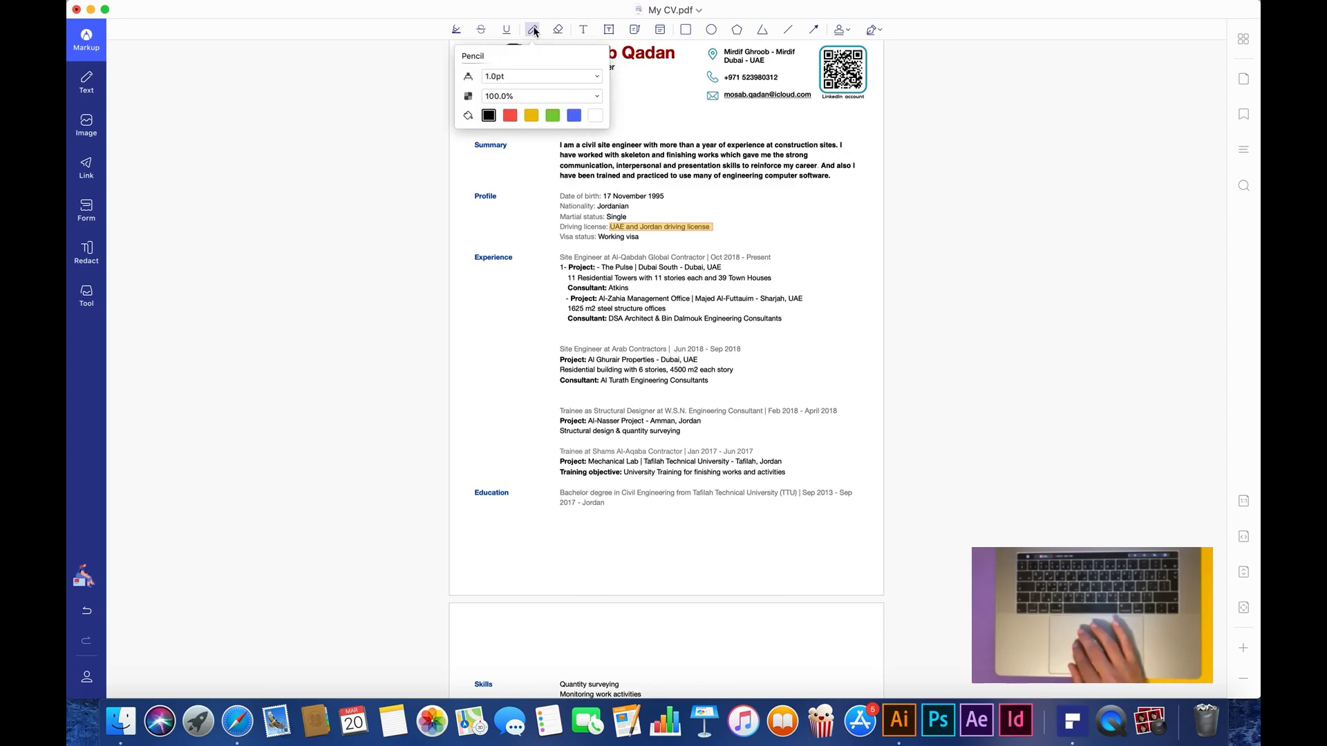
click(511, 115)
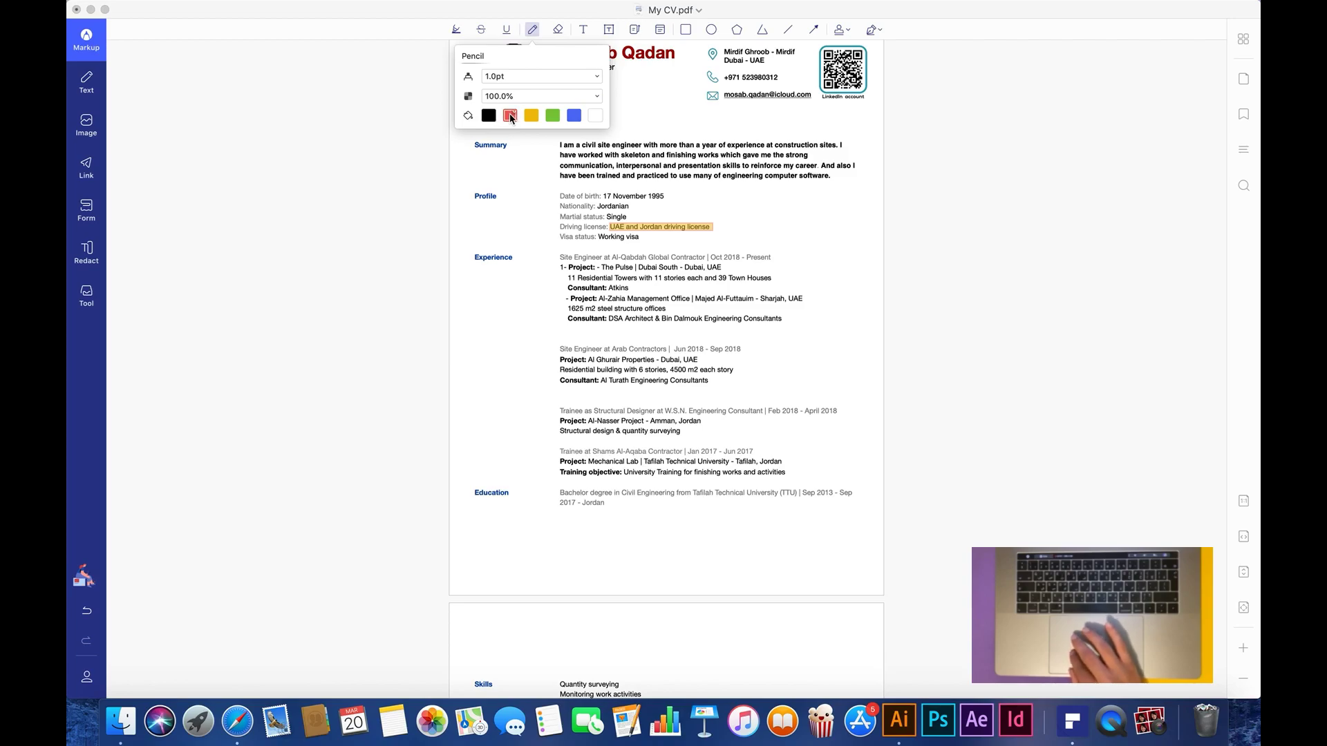
click(494, 161)
mouse_move(501, 157)
mouse_down()
mouse_move(513, 146)
mouse_move(496, 134)
mouse_move(472, 145)
mouse_move(499, 154)
mouse_up()
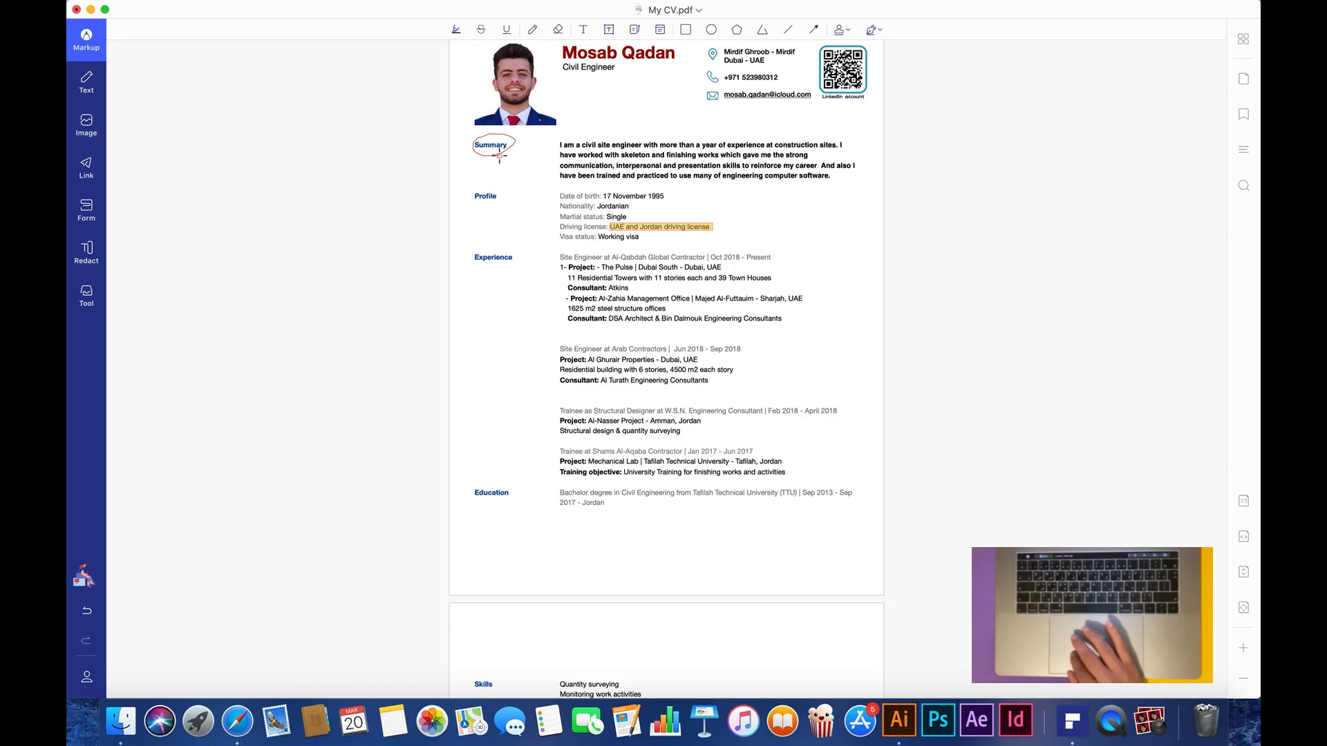
click(513, 144)
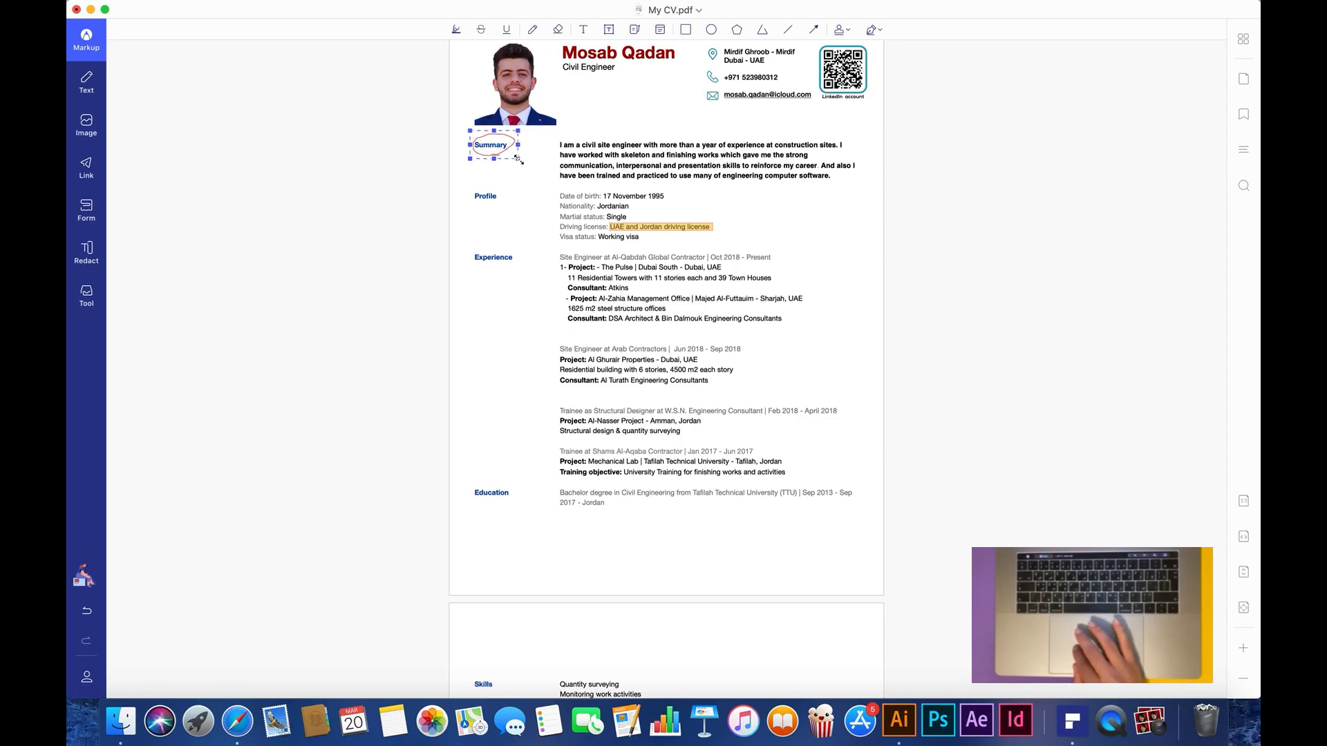
click(505, 147)
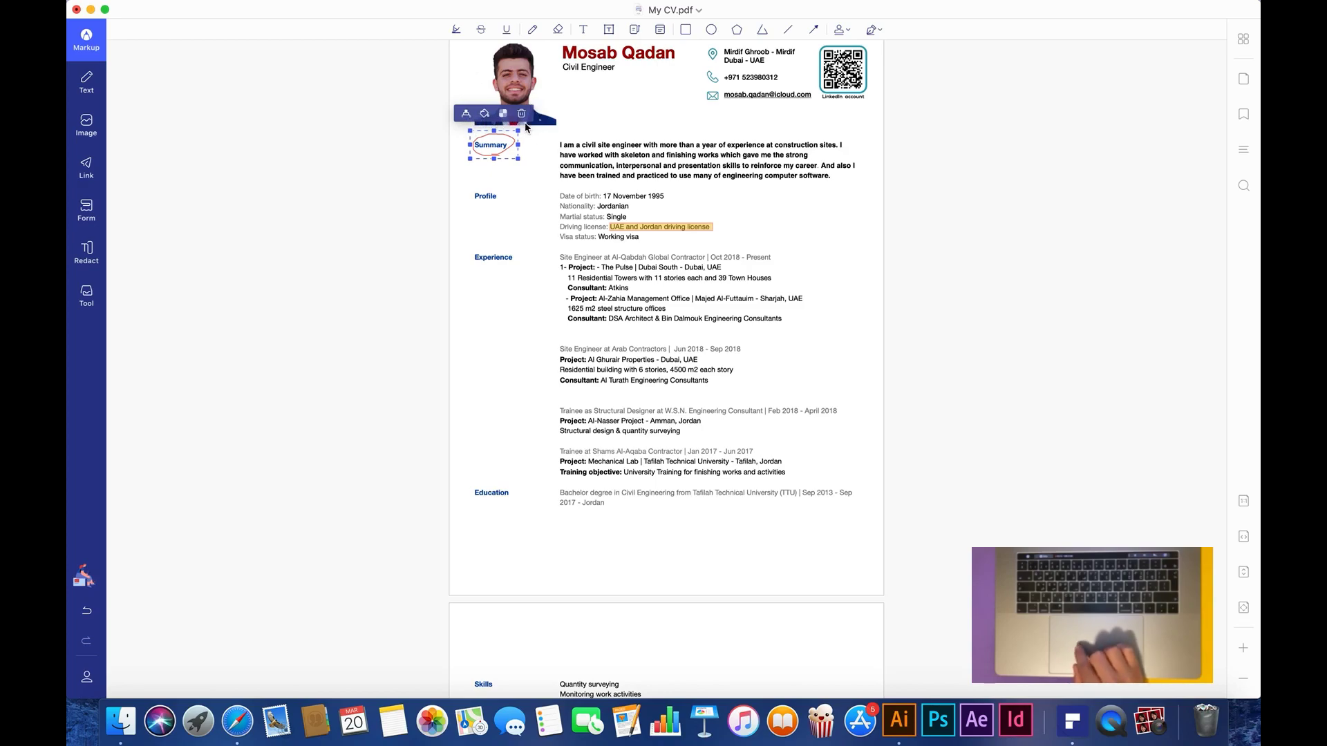
click(645, 126)
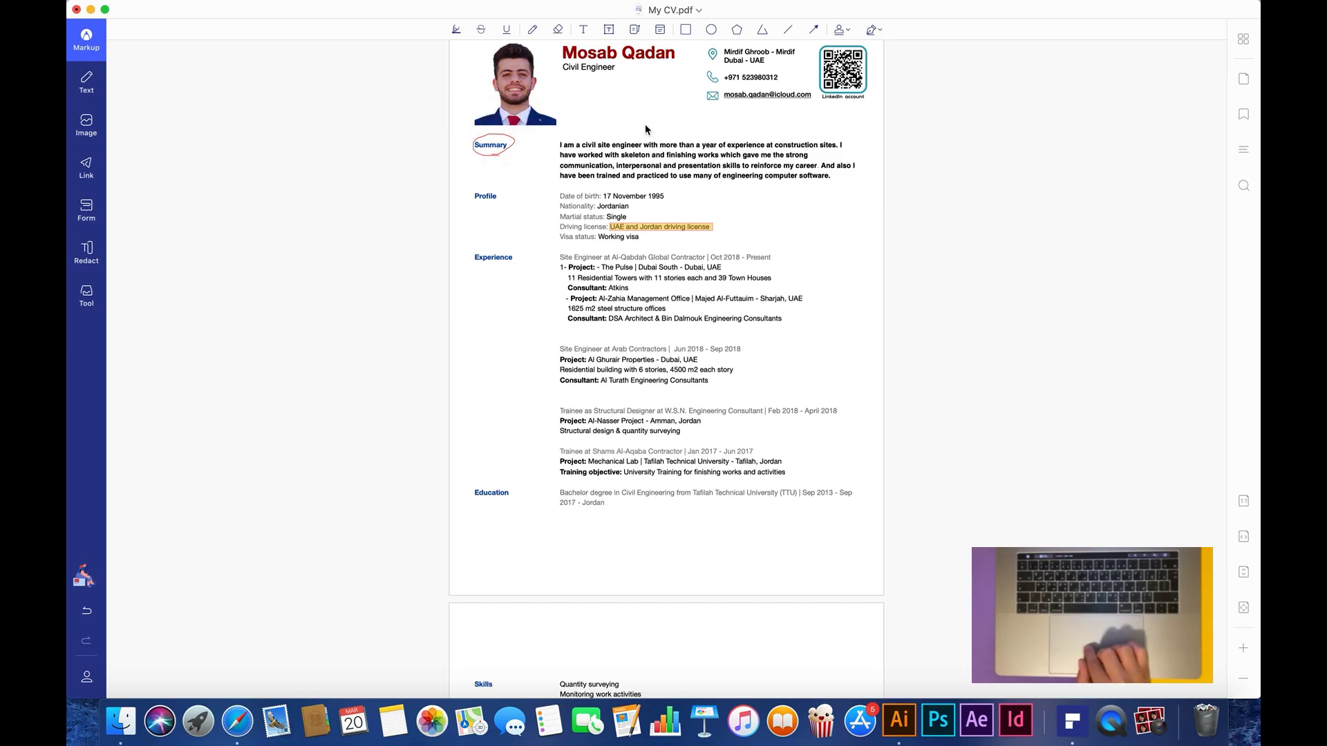
- Add a black text comment reading "Rejected" below the "Civil Engineer" title in the CV header
click(584, 31)
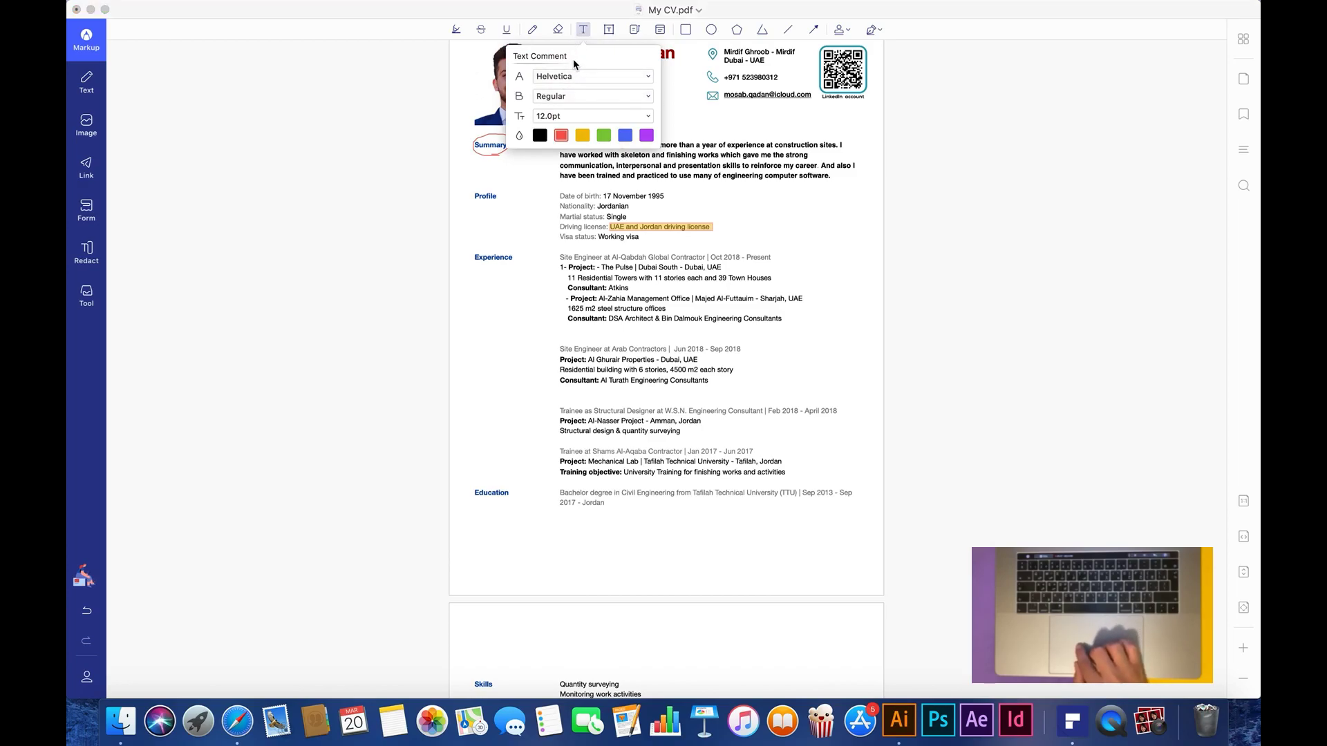
click(540, 136)
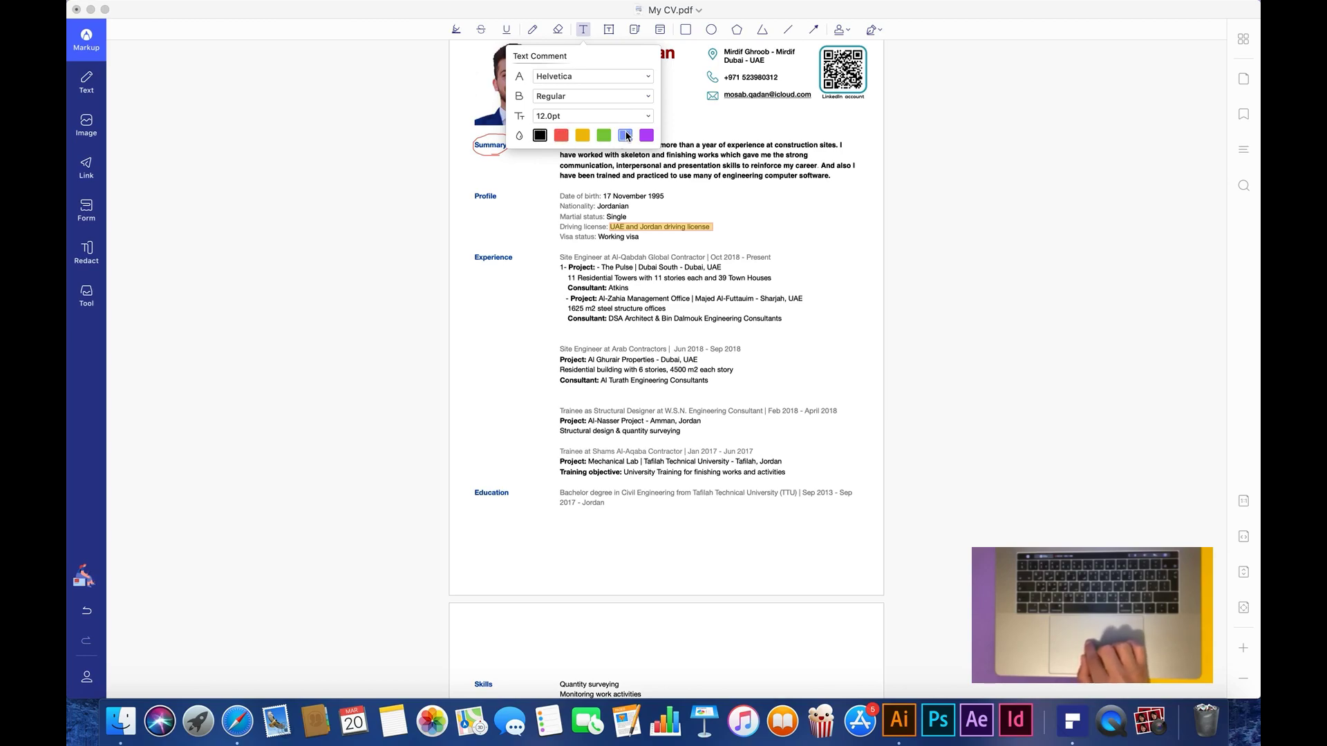
click(664, 111)
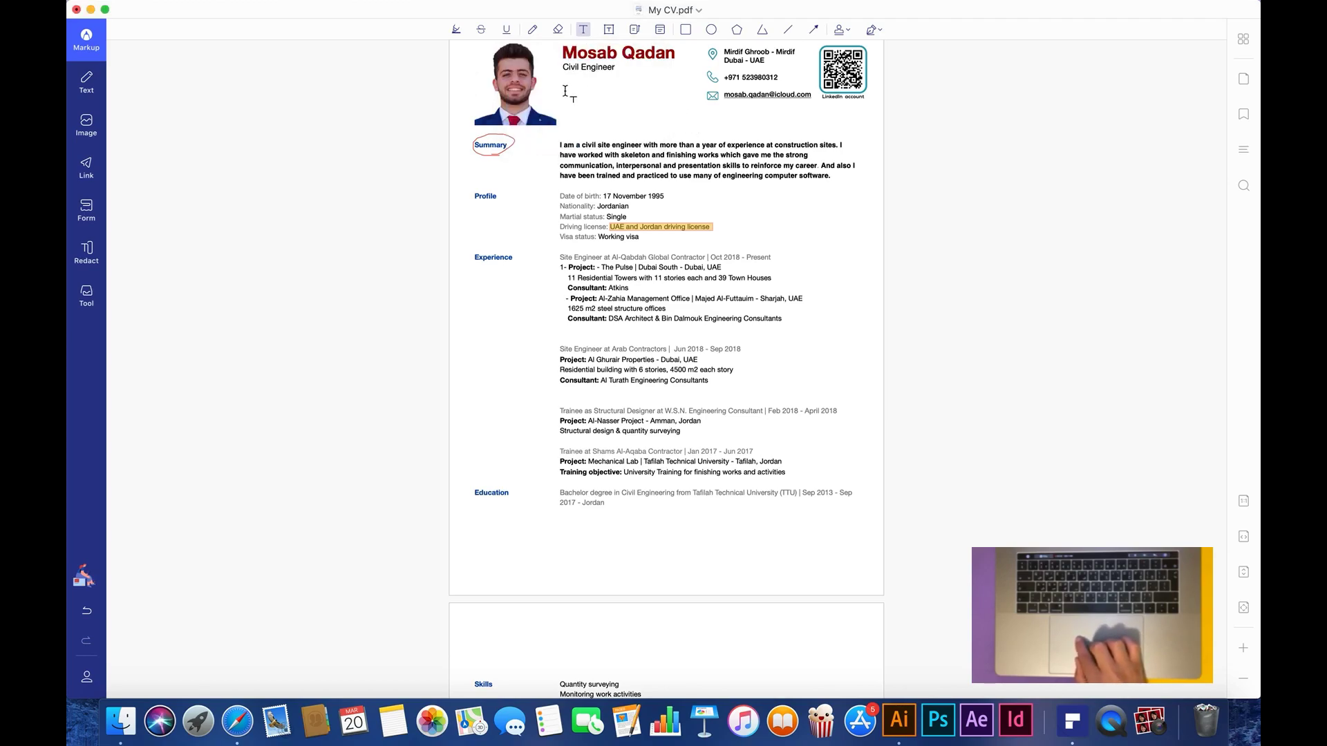
click(604, 111)
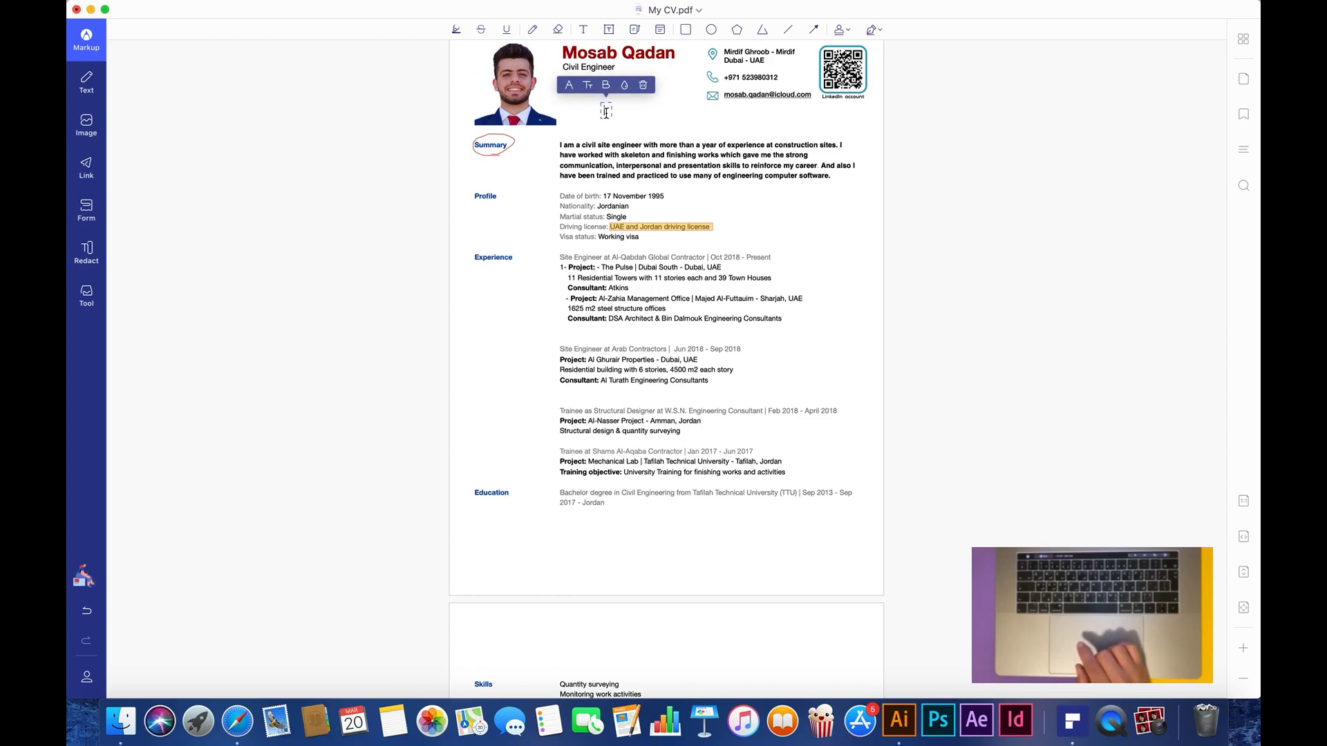
text(Re)
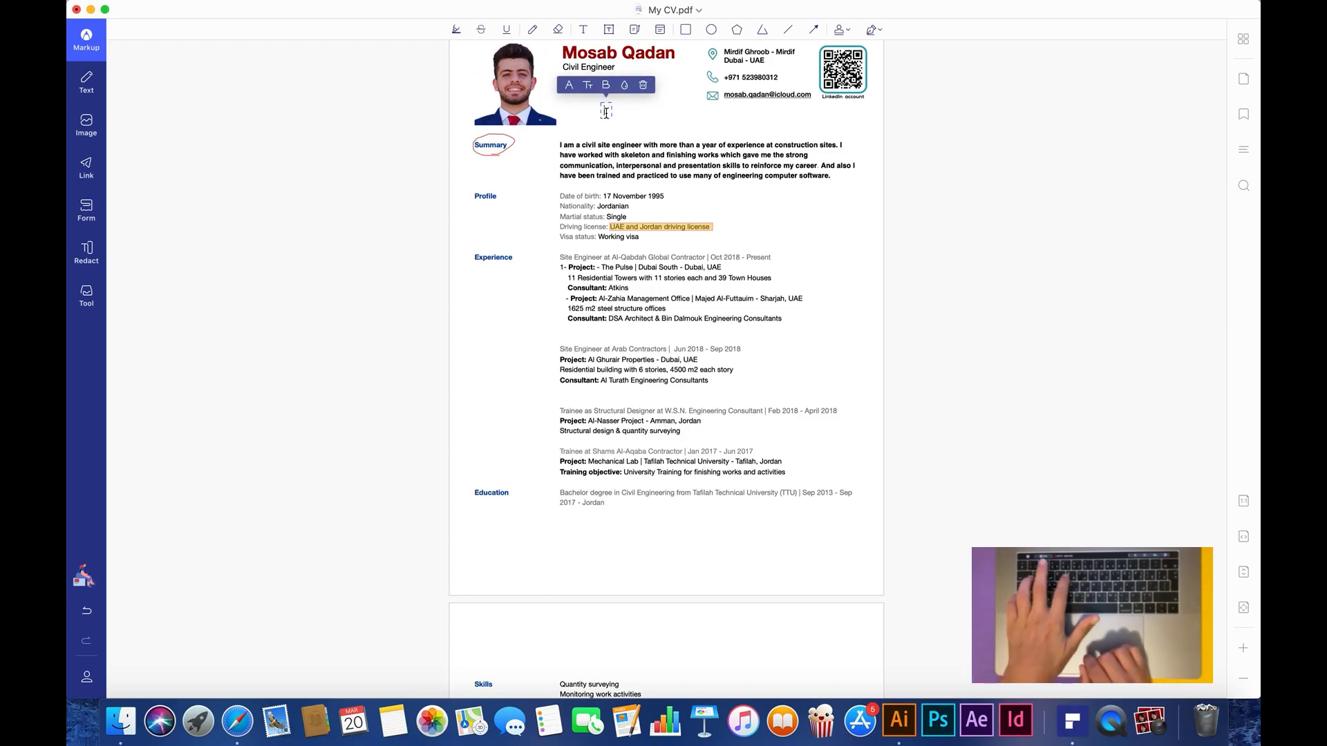
text(je)
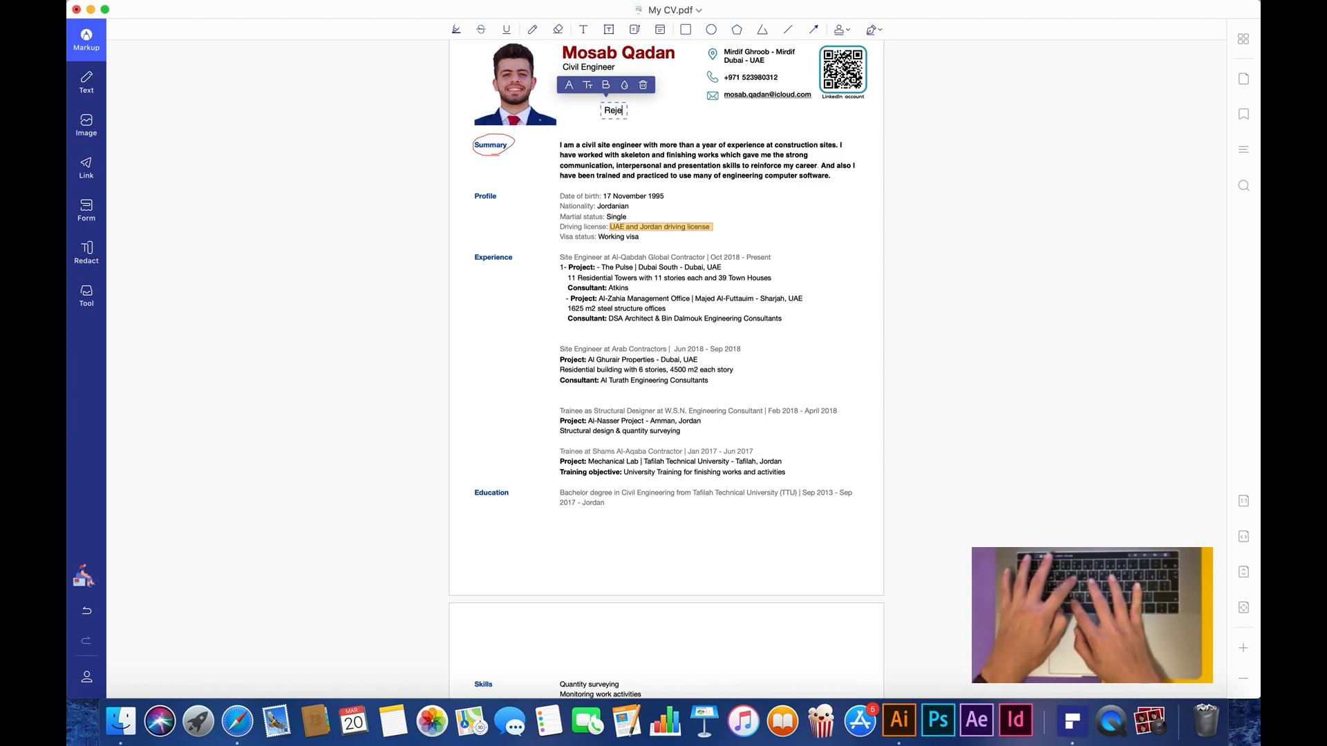
text(cted)
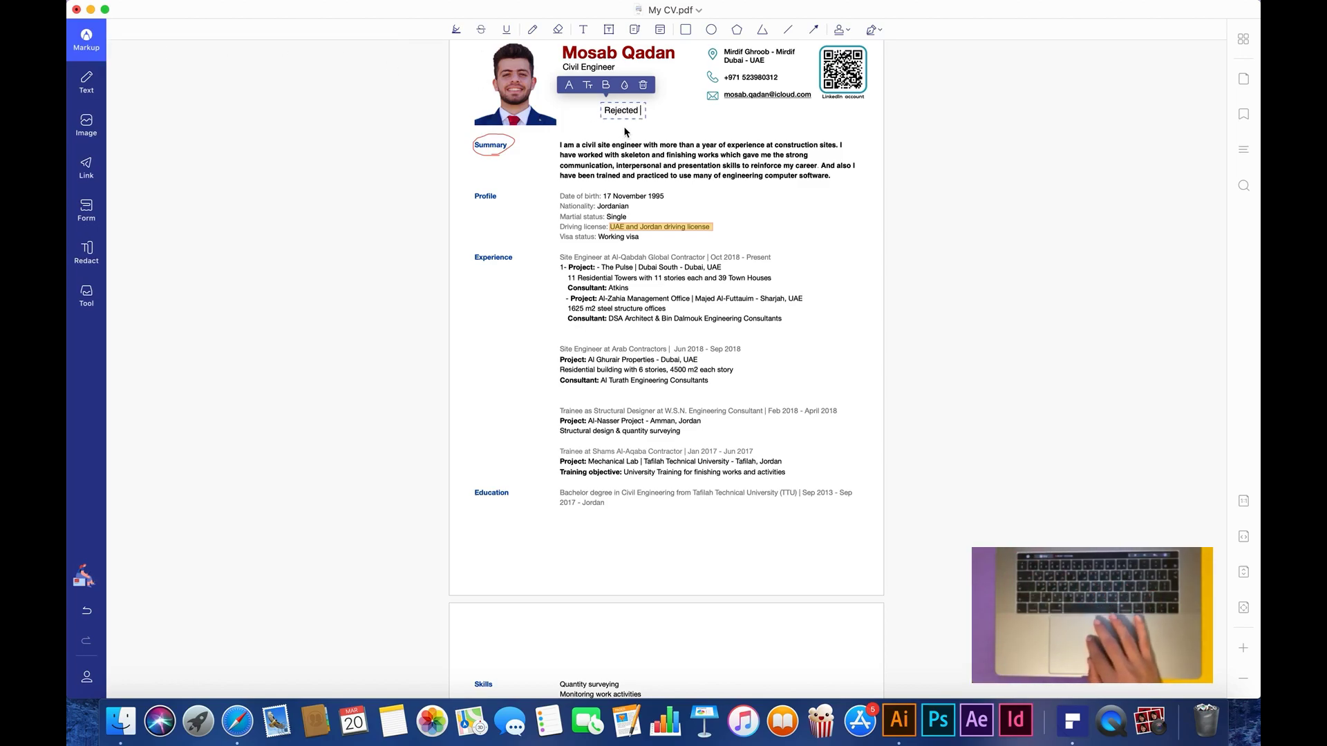
- Format the "Rejected" text comment at 24pt in red
click(587, 85)
click(674, 87)
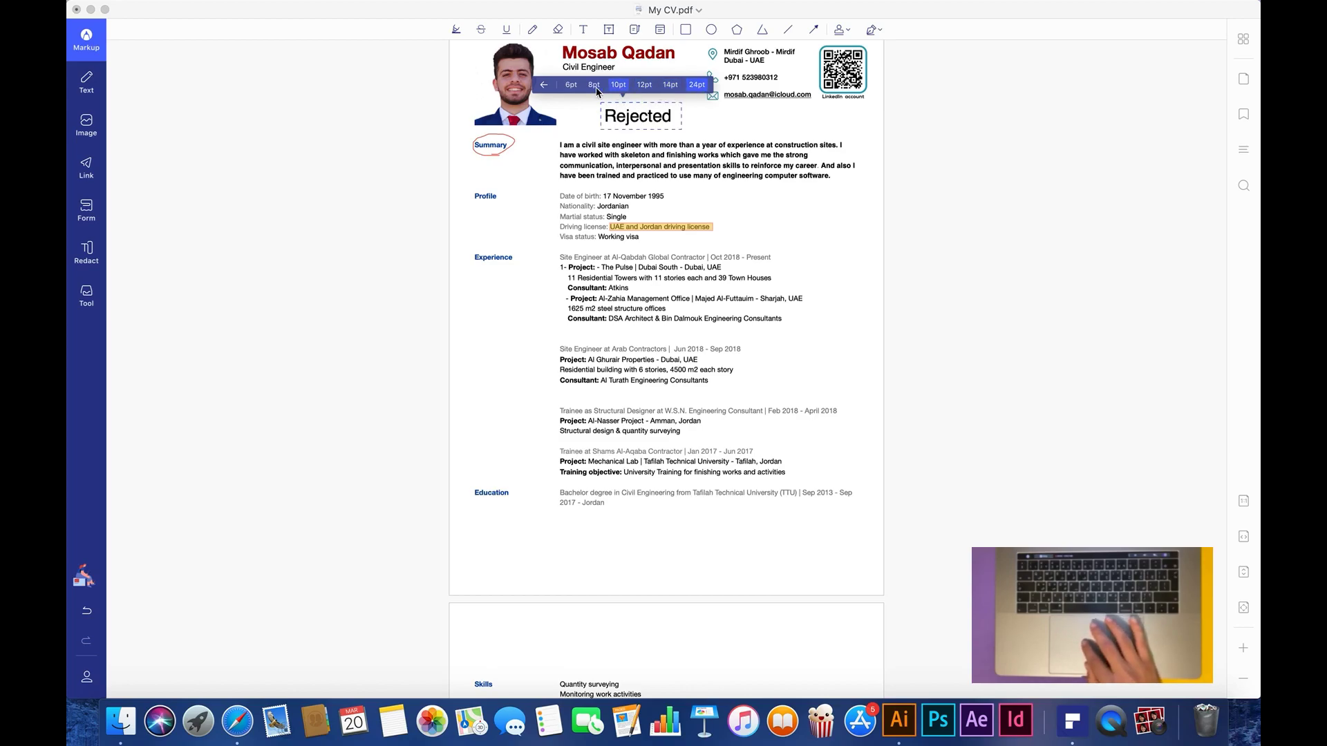
click(546, 85)
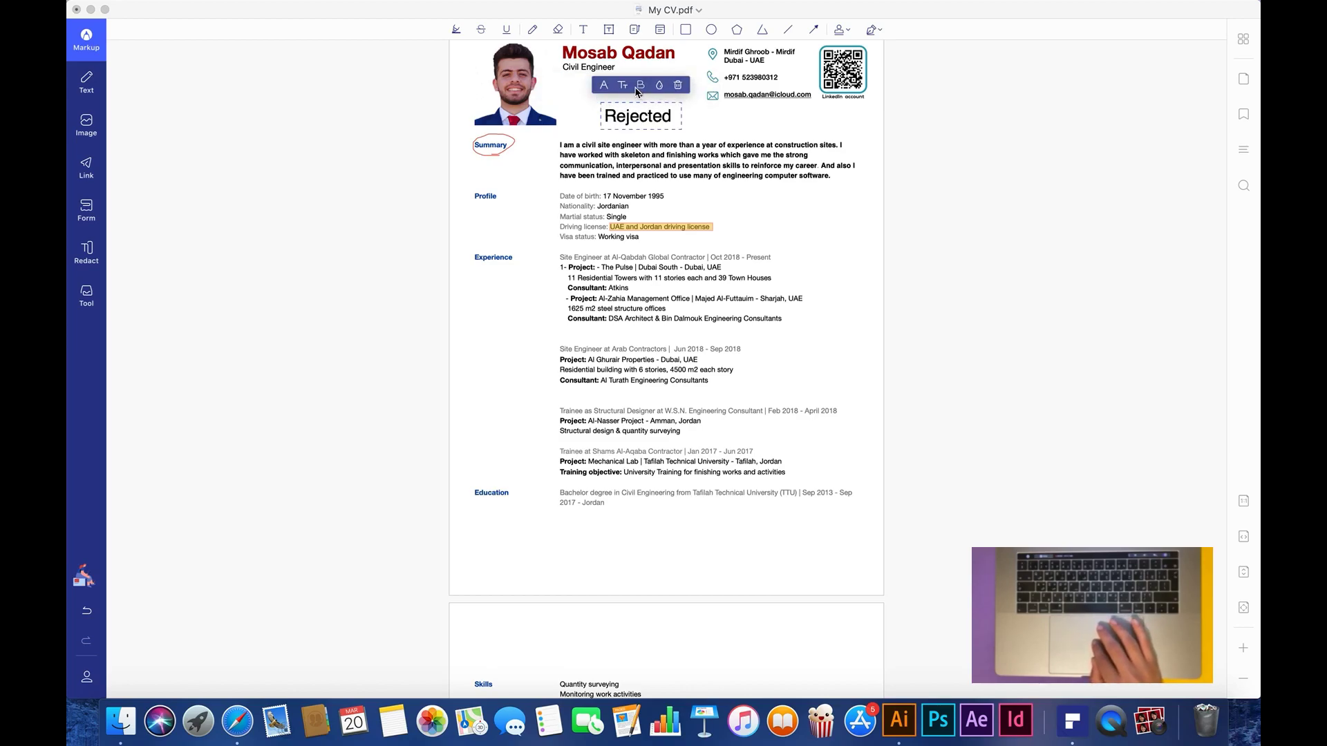
click(660, 86)
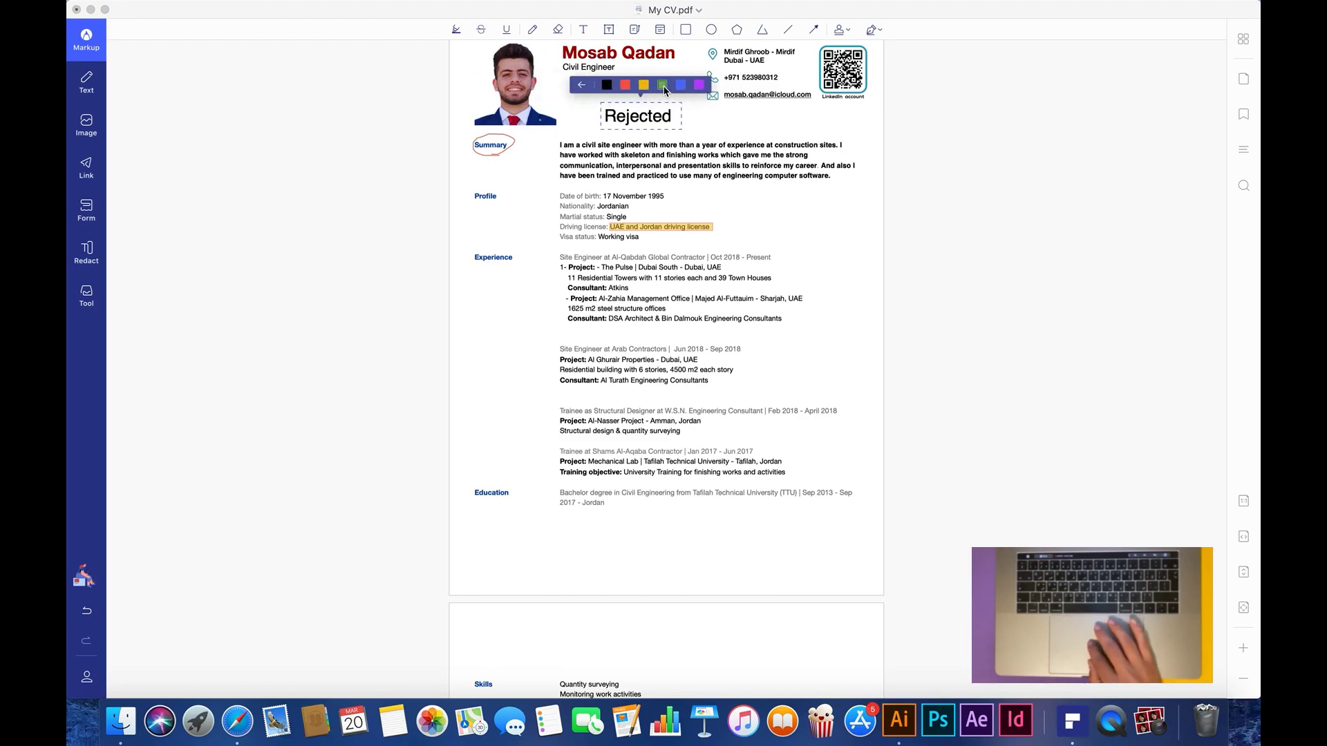
click(624, 86)
click(580, 85)
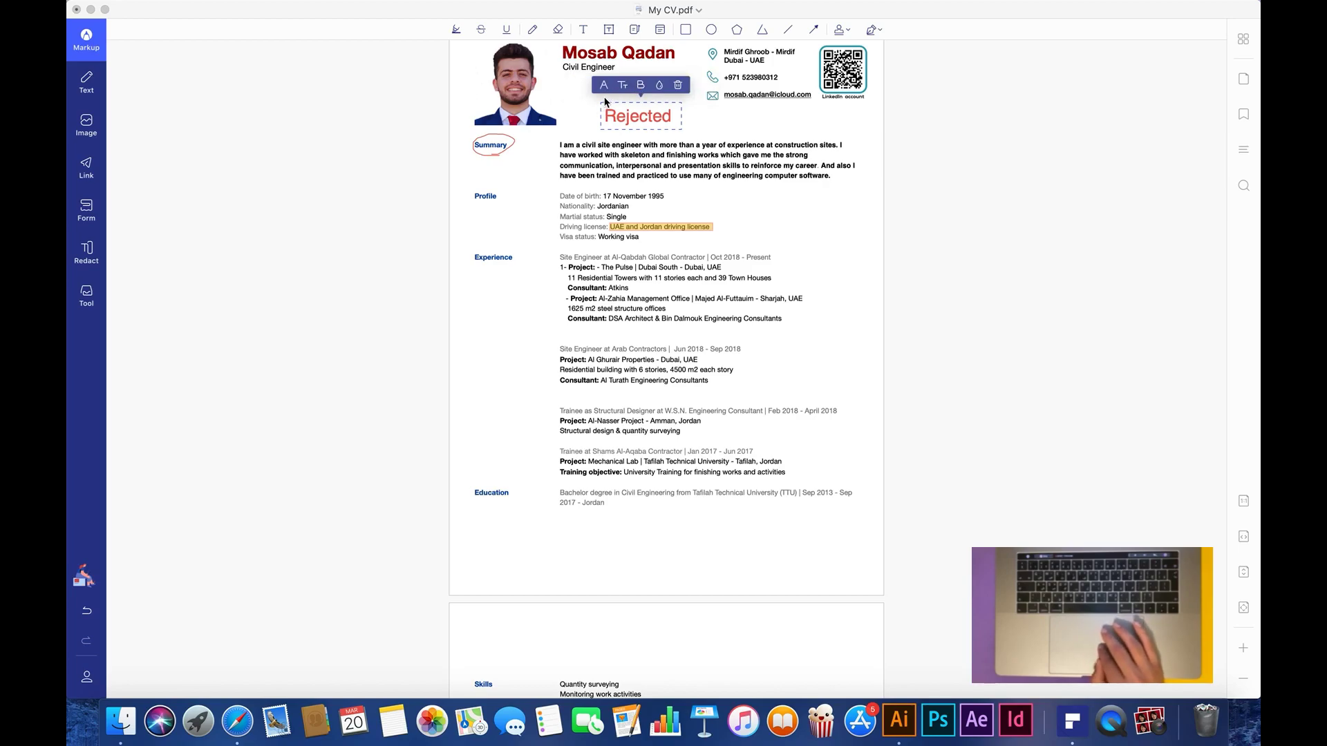
- Narrow the "Rejected" comment's box to fit closely around its text
click(690, 115)
click(646, 115)
click(695, 117)
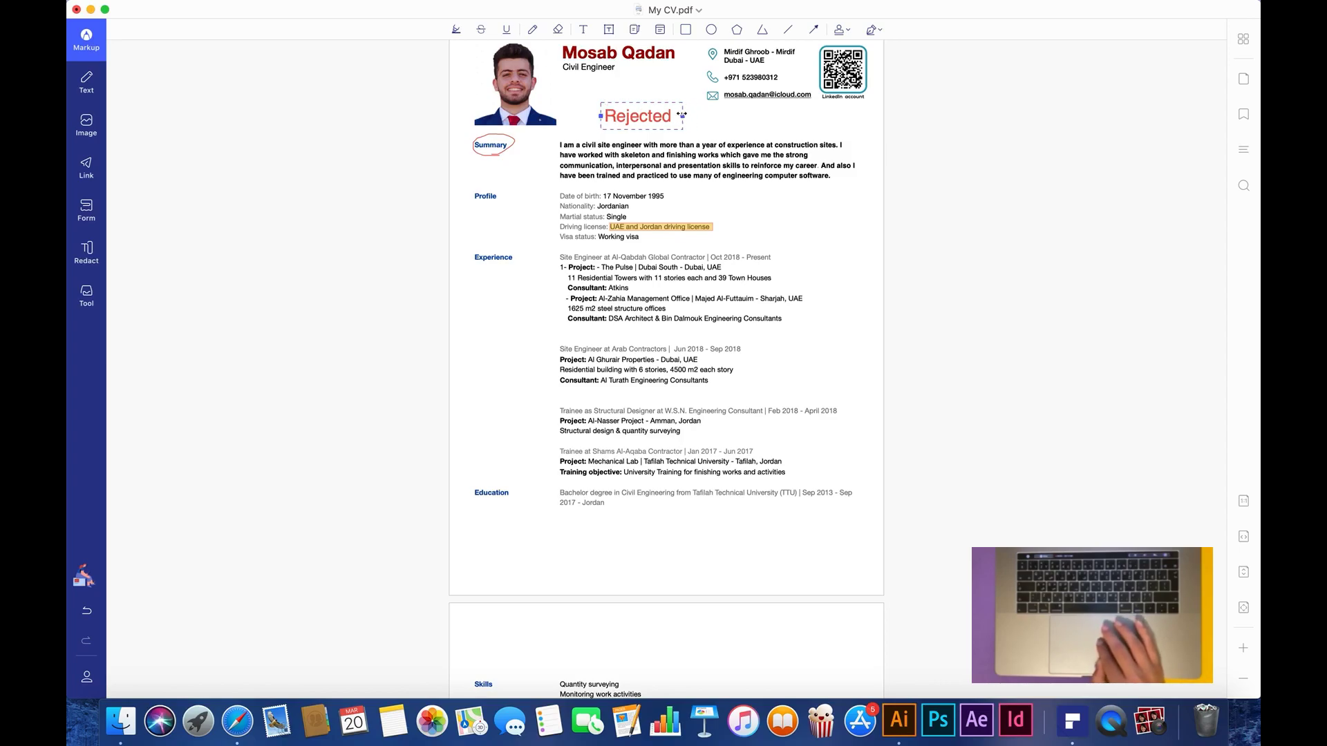
click(646, 115)
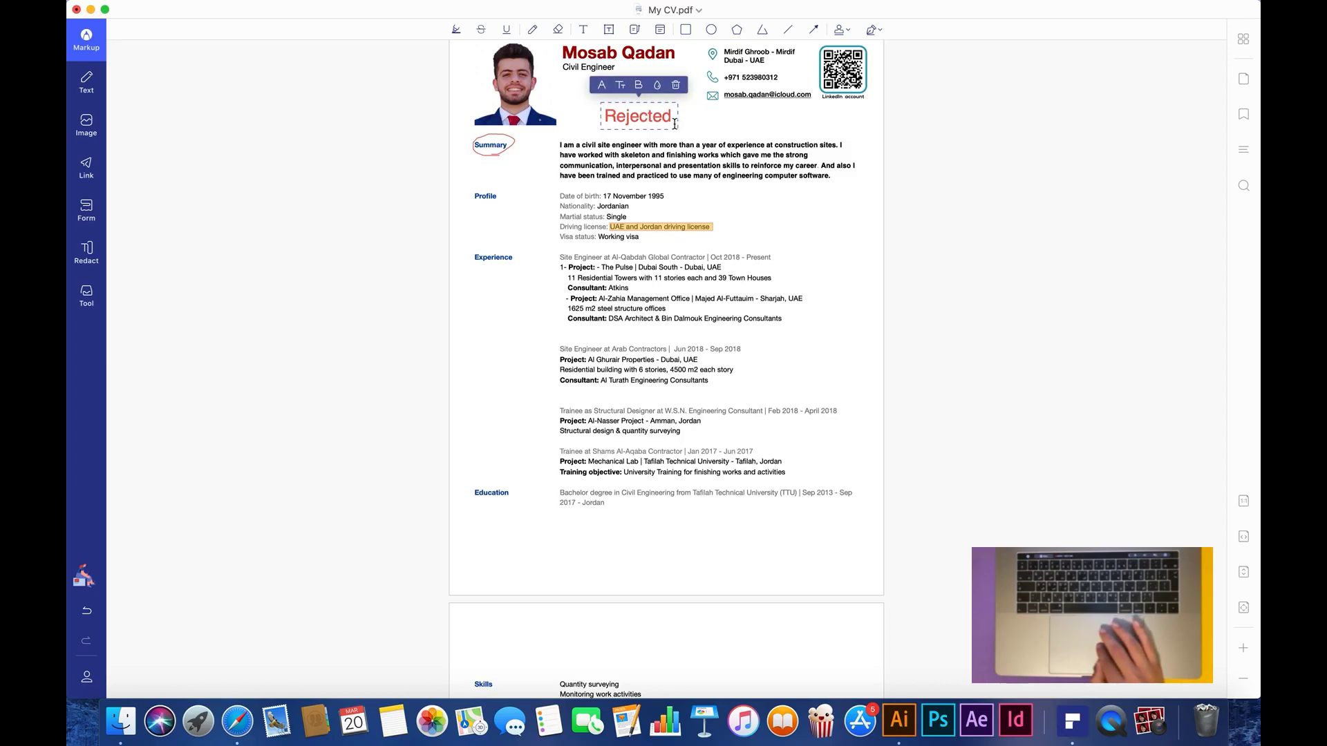
- Move the "Rejected" comment to the empty area beside the Profile section and delete it
drag(677, 123, 856, 205)
click(822, 199)
click(854, 169)
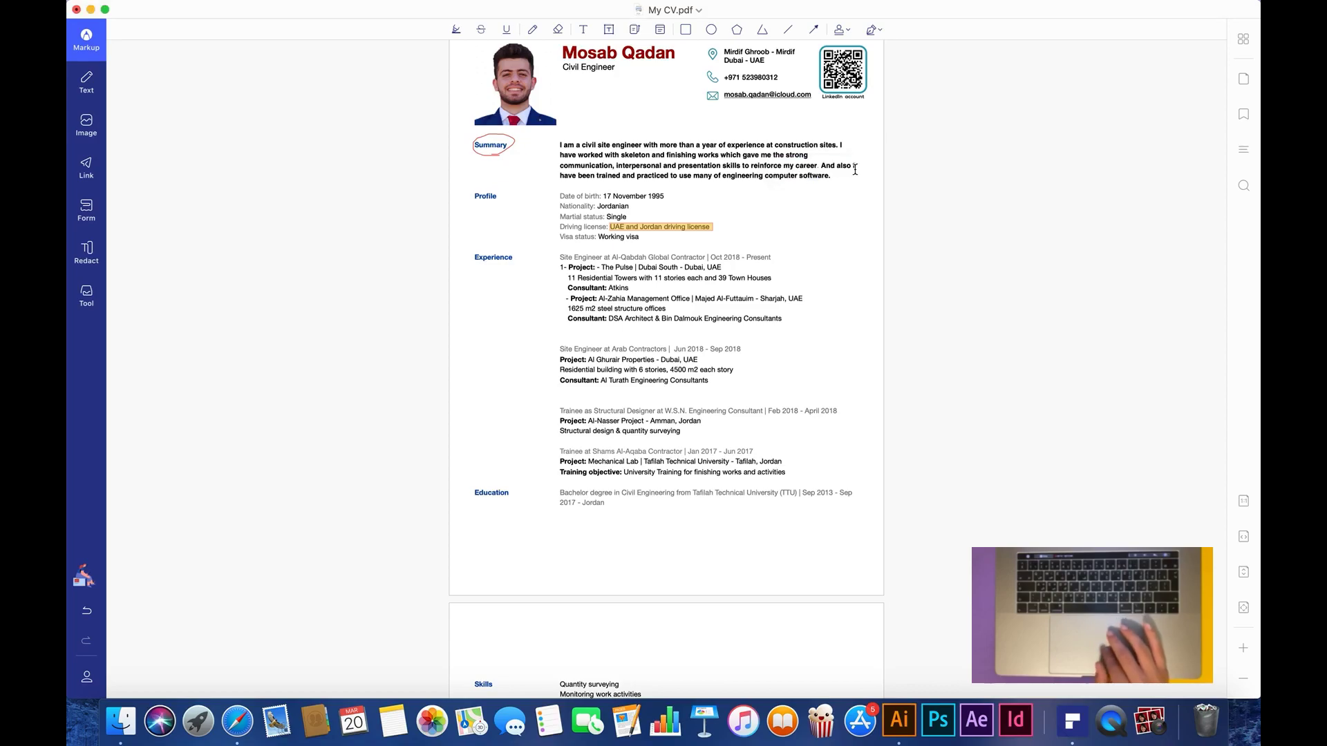
- Place a yellow sticky note in the empty area beside the Profile details and recolor it blue
click(661, 31)
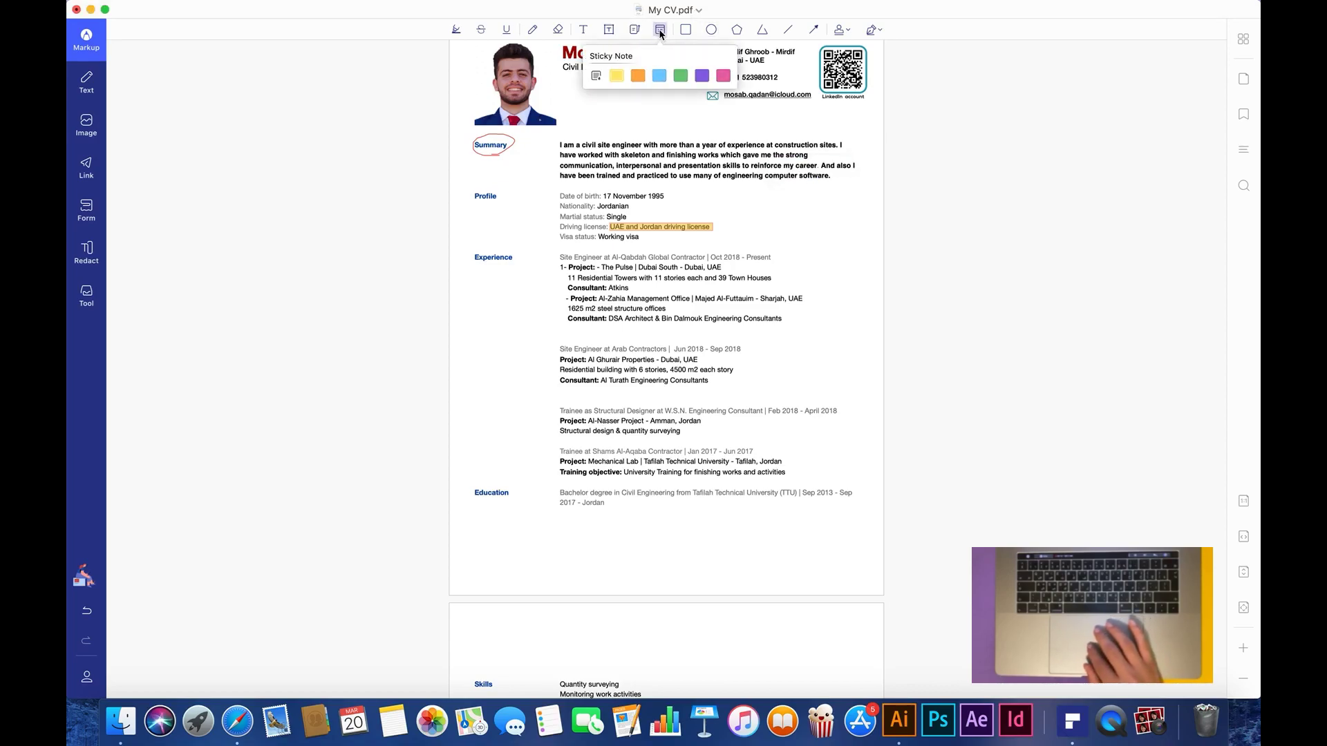
click(617, 76)
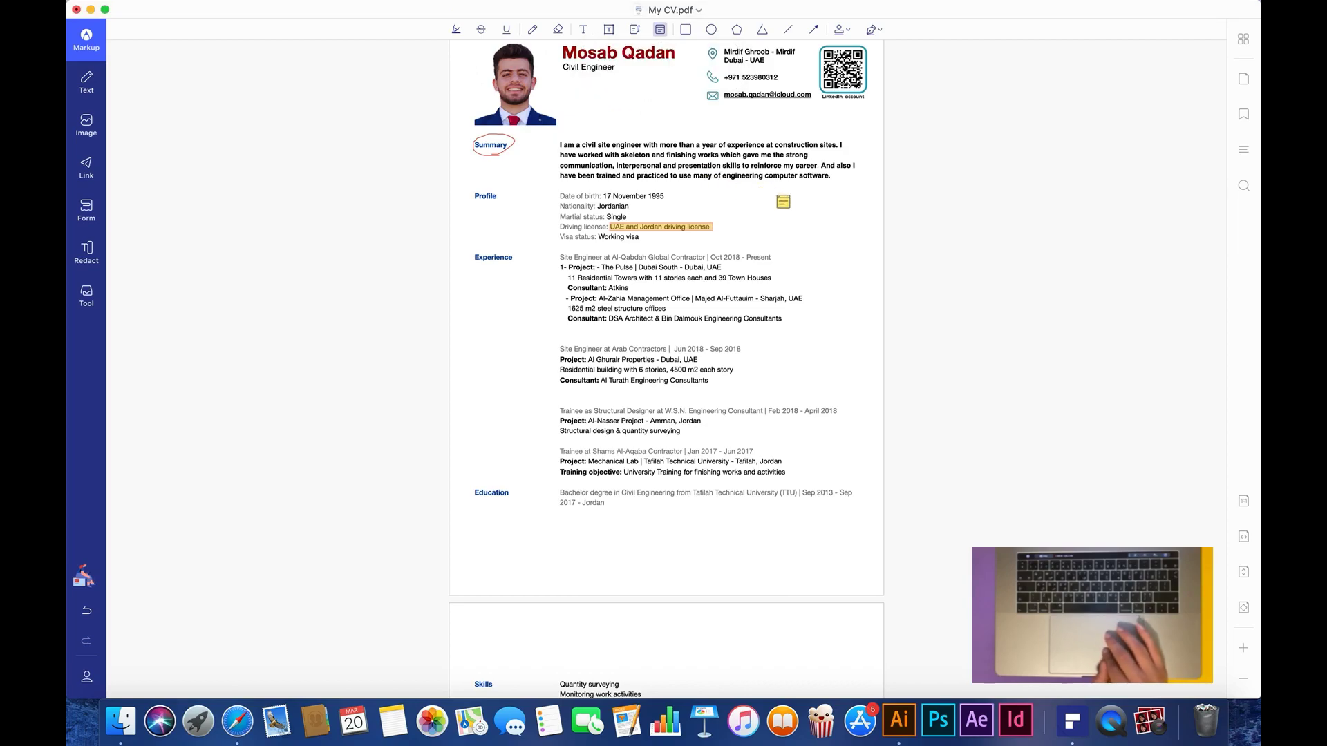
click(840, 199)
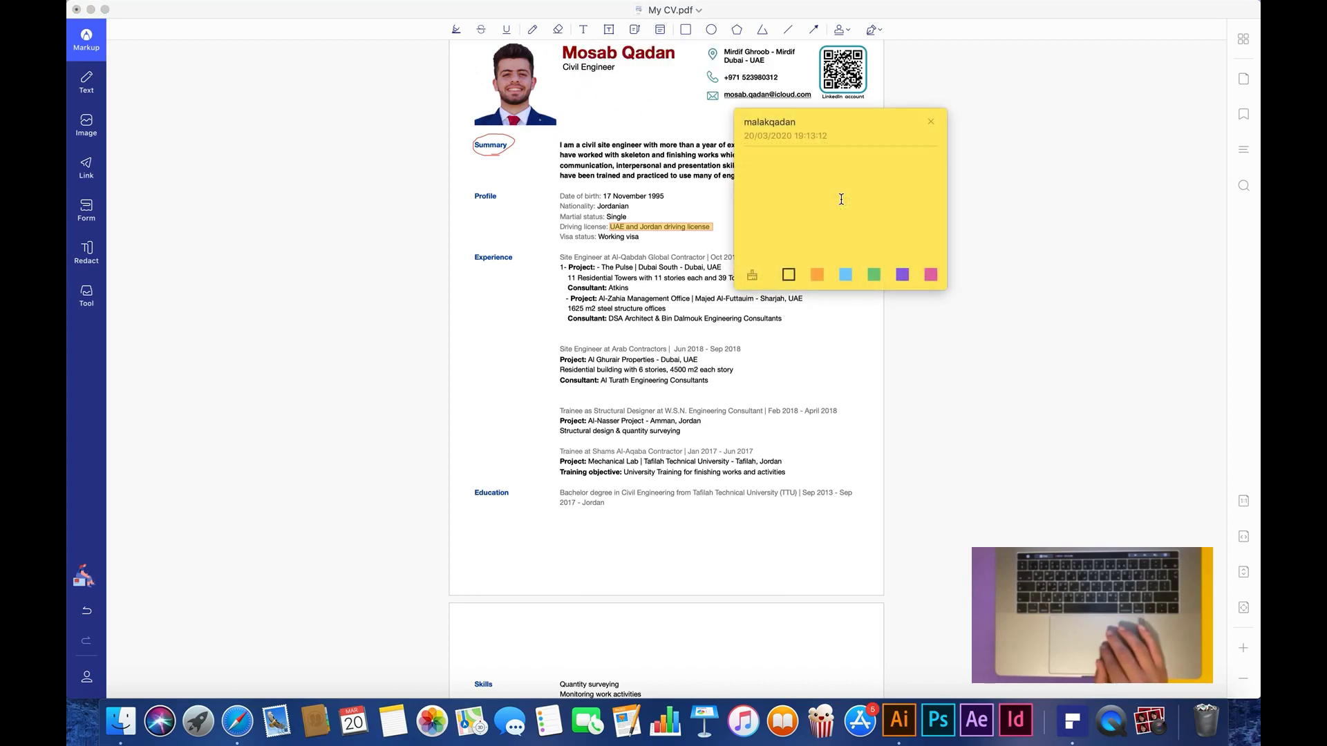
click(842, 274)
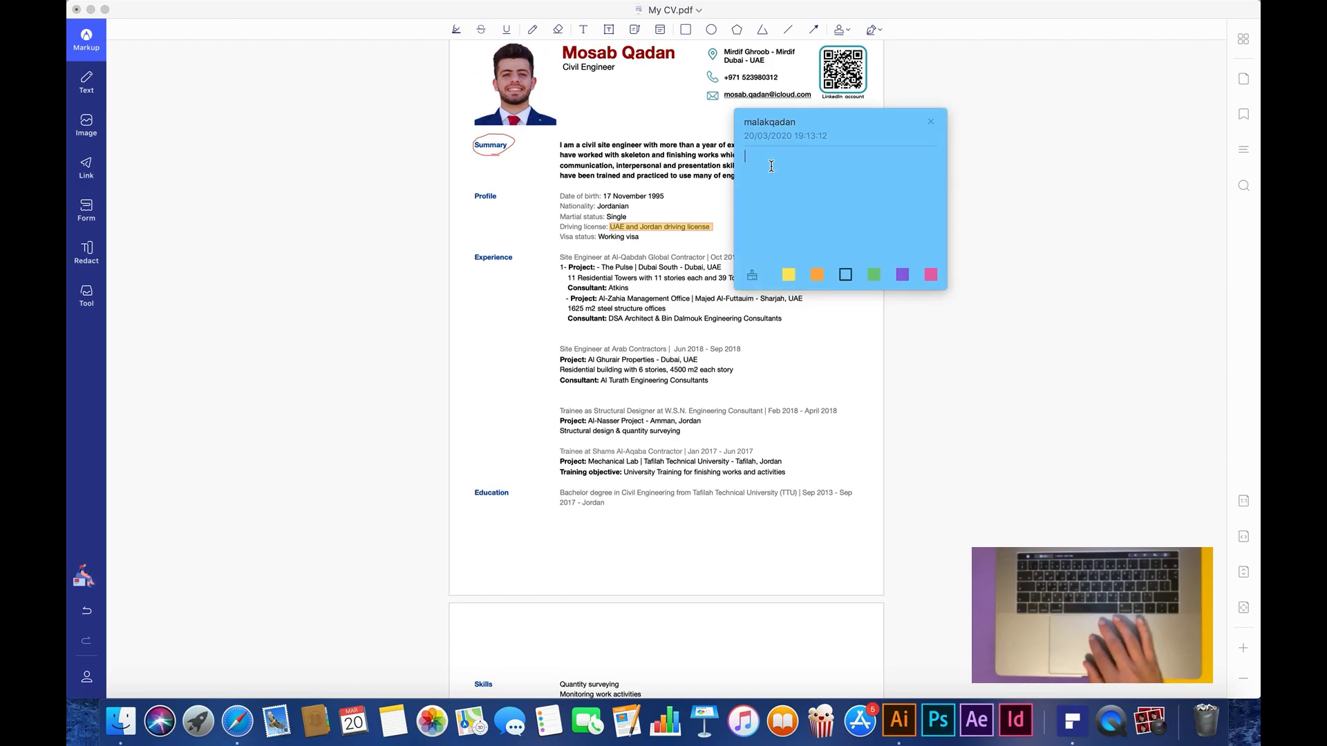
- Write "this CV is rejected" in the sticky note and close it
text(t)
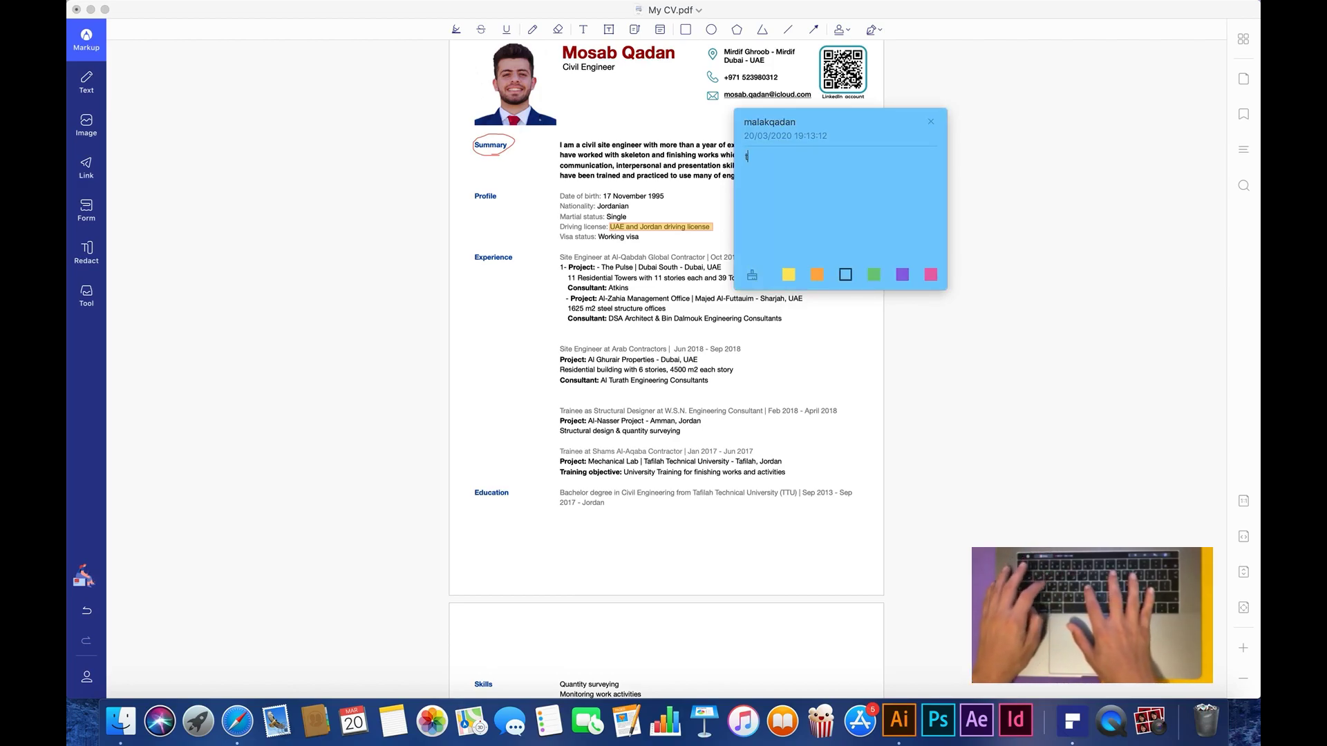
text(gis)
key(BackSpace)
key(BackSpace)
key(BackSpace)
key(BackSpace)
text(his CV is )
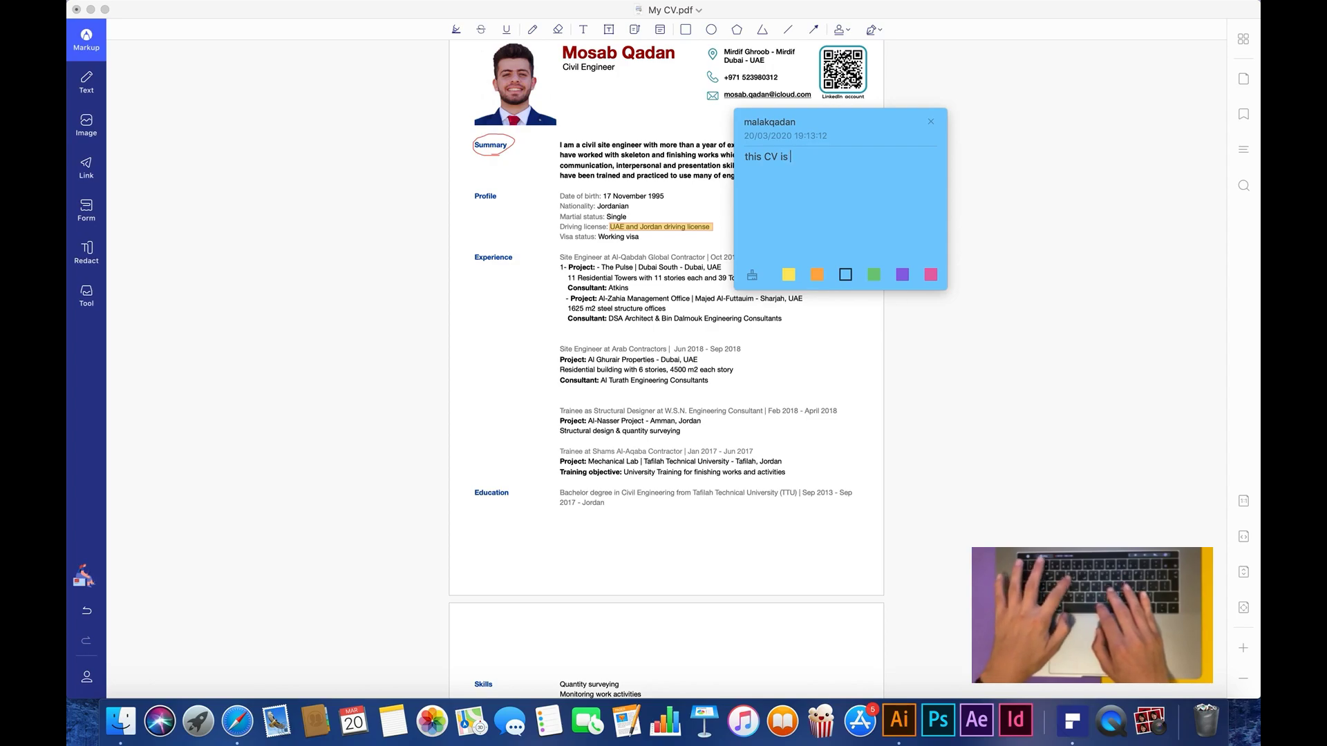
text(rejected)
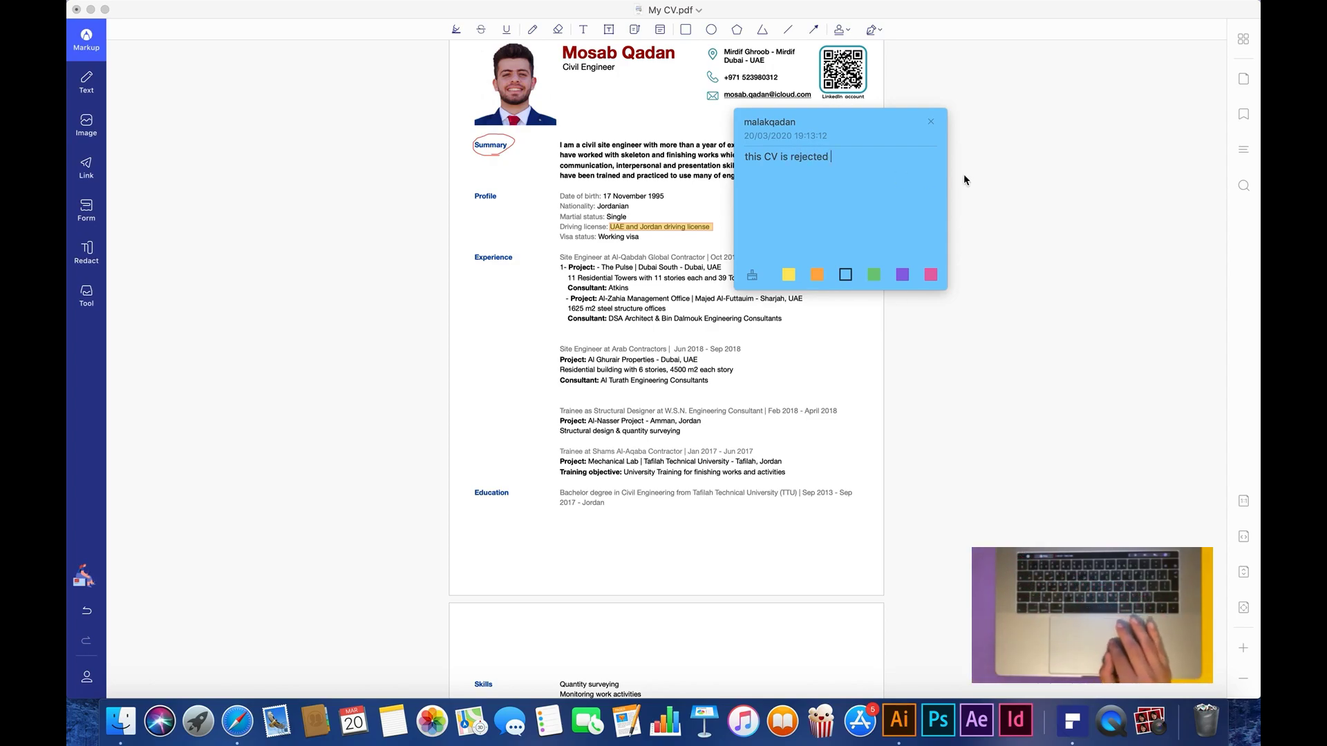
click(1012, 156)
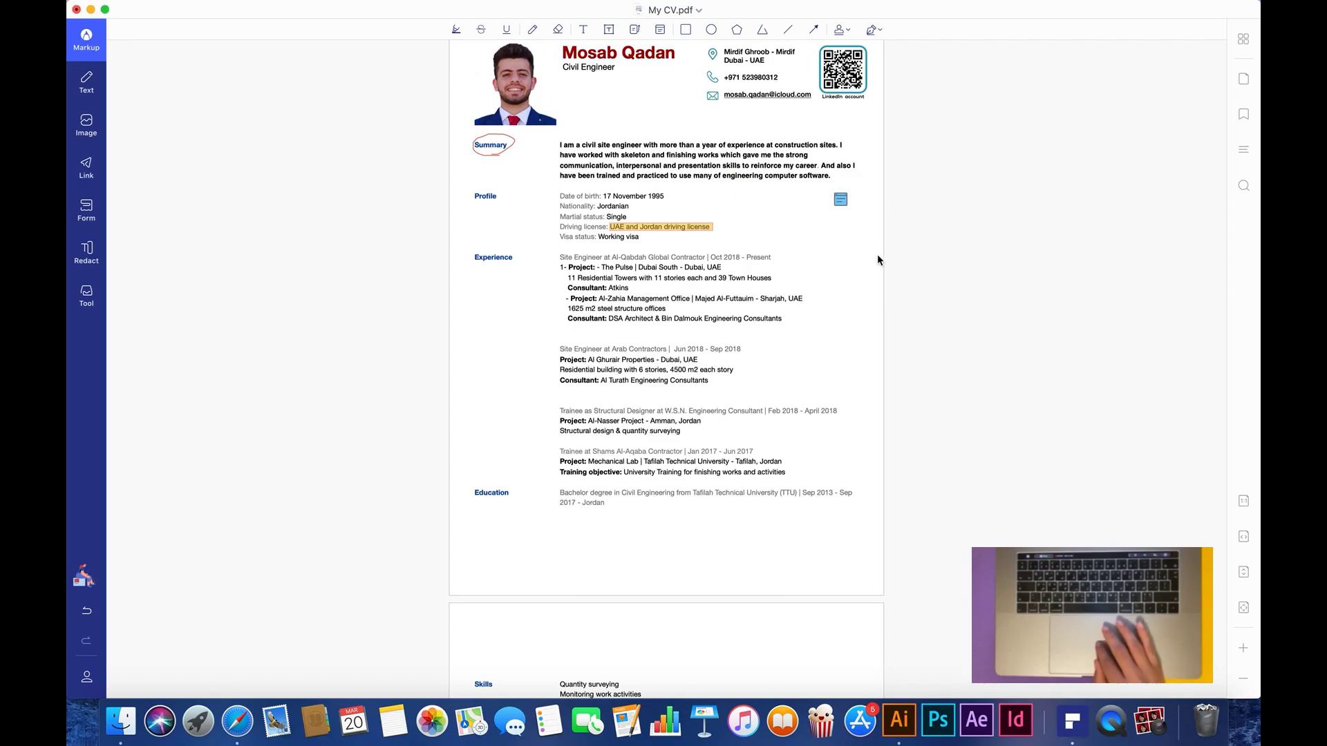
- Reopen the sticky note beside the Profile details, try pink, and set its color to yellow
click(840, 199)
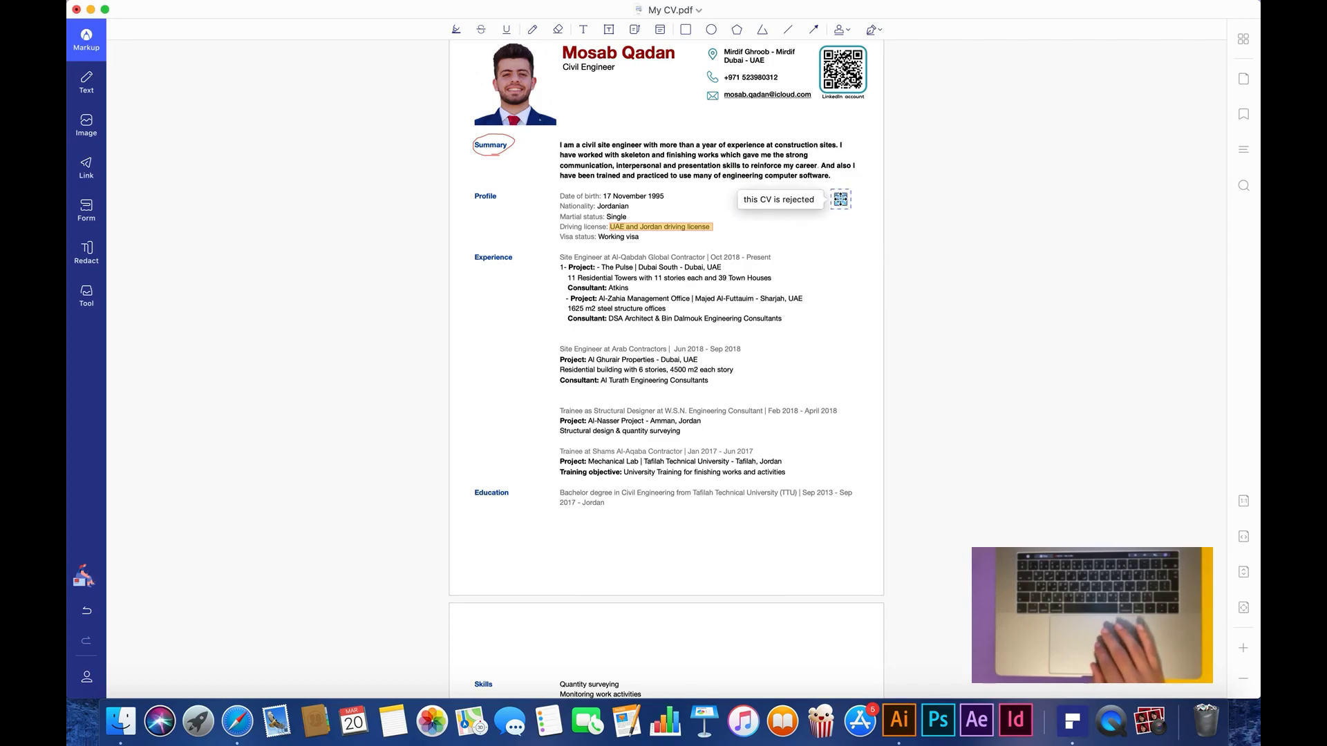
double_click(840, 199)
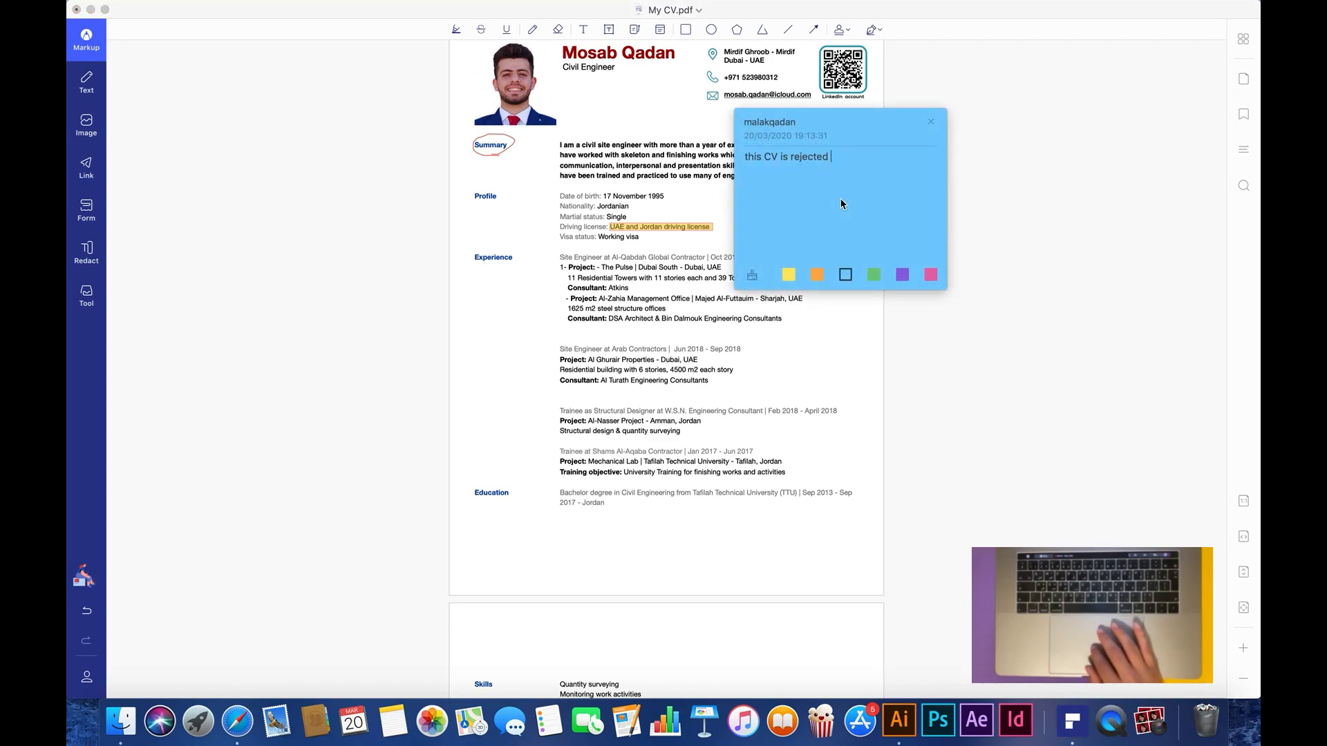
click(930, 274)
click(789, 275)
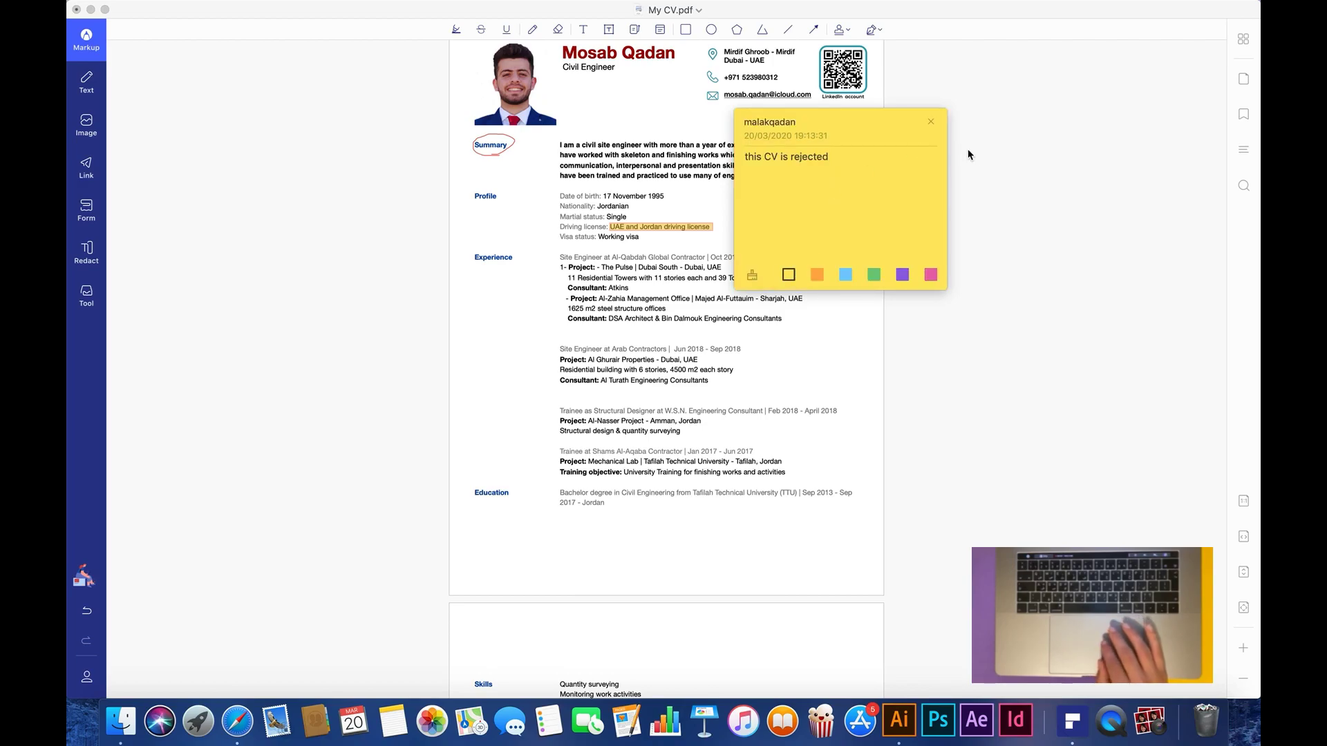
- Close the sticky note beside the Profile details and view the available stamps
click(985, 160)
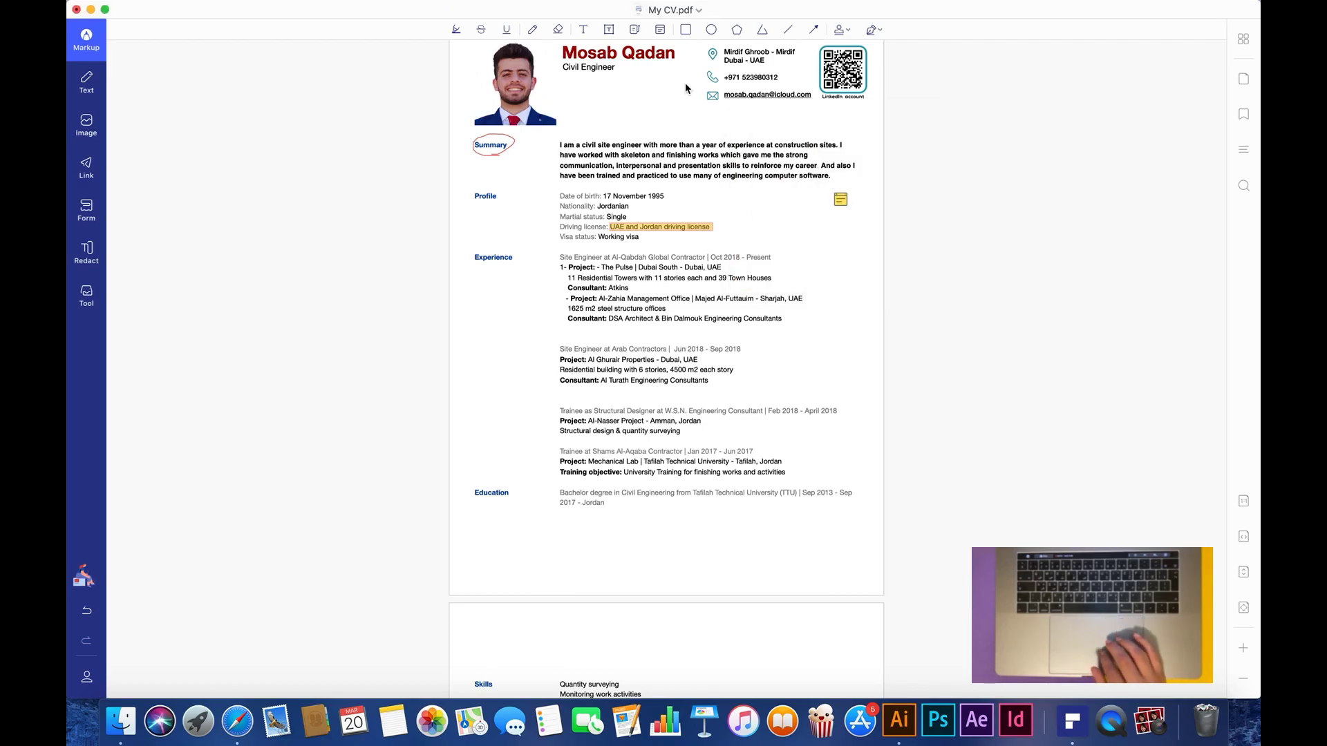
click(850, 31)
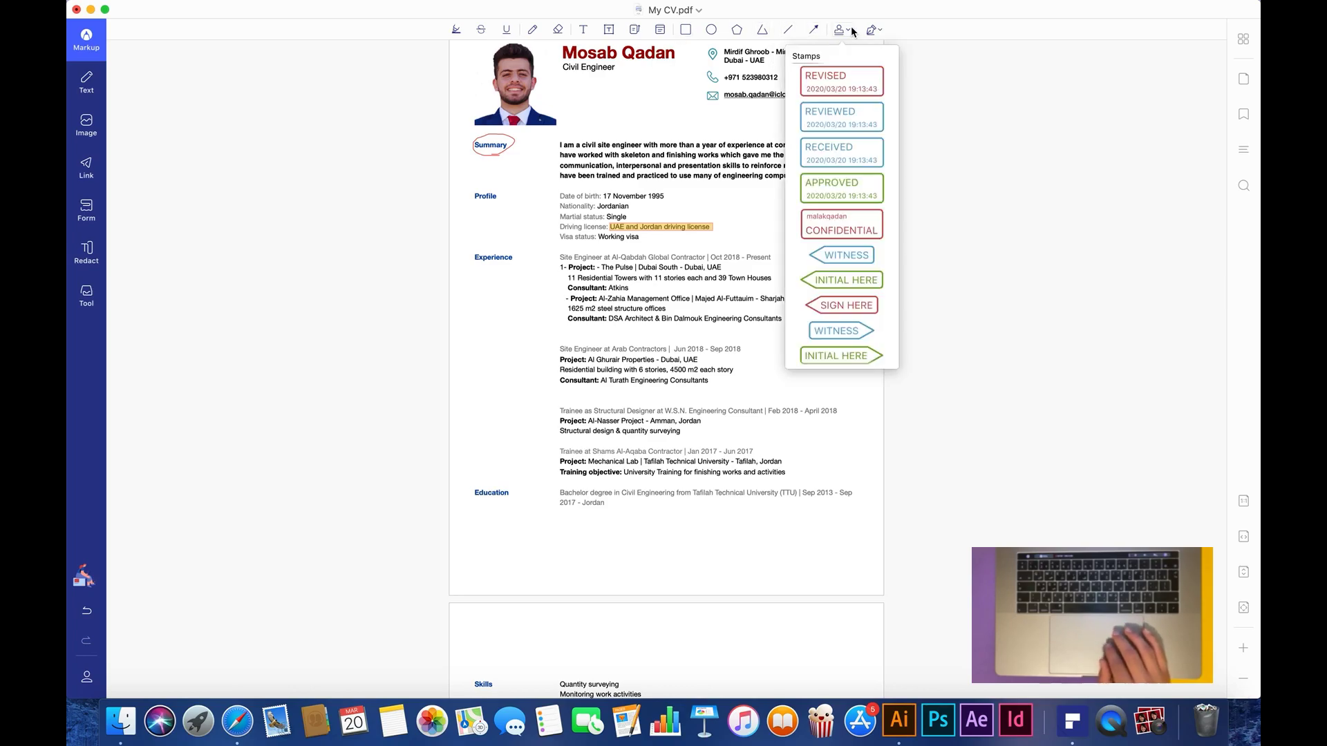
click(872, 30)
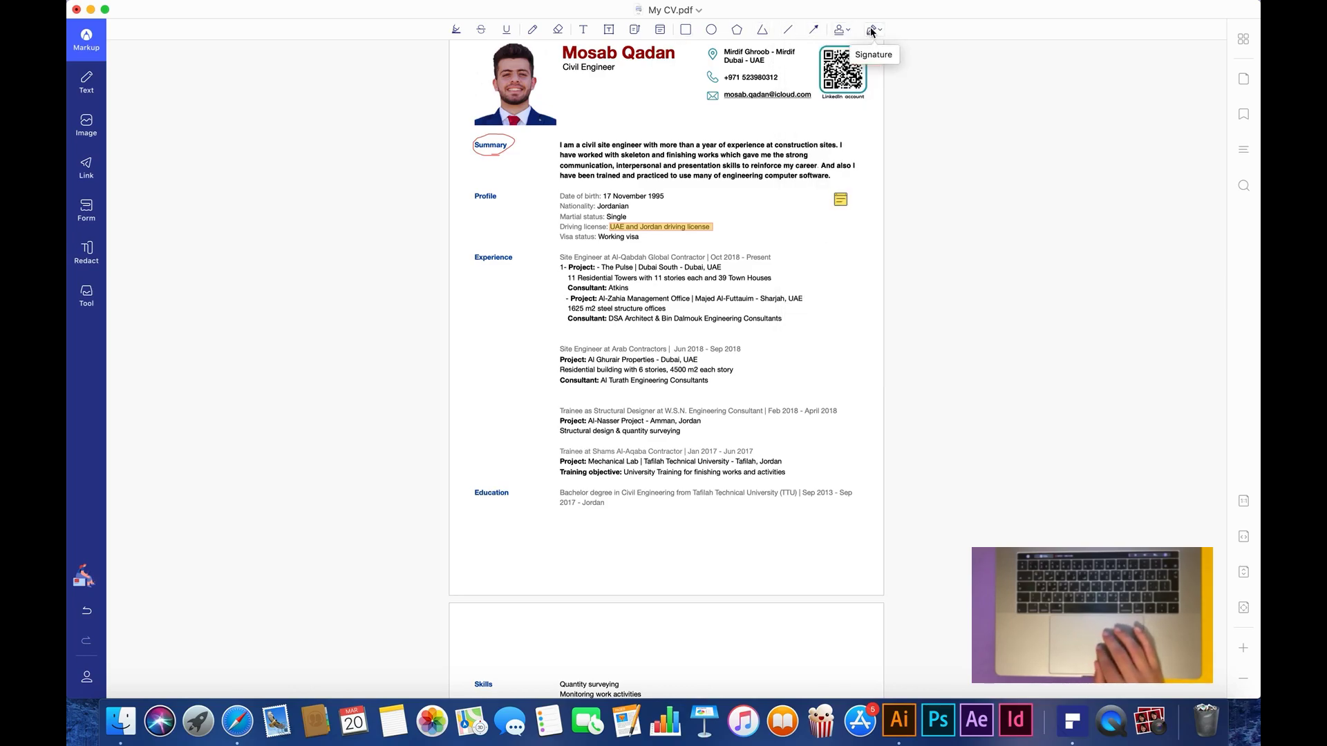
- Create a handwritten signature in black ink
click(872, 31)
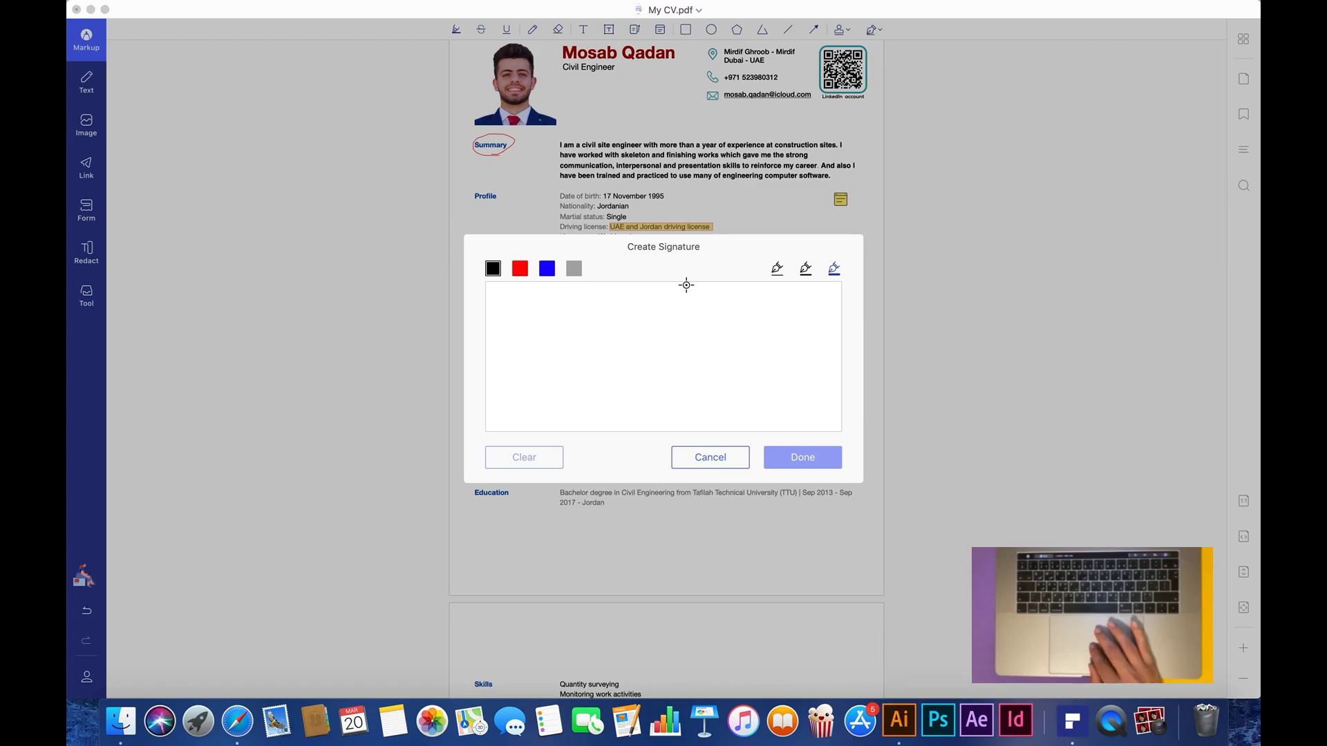
mouse_move(797, 307)
mouse_down()
mouse_move(790, 297)
mouse_move(689, 363)
mouse_move(645, 346)
mouse_move(734, 284)
mouse_move(561, 401)
mouse_up()
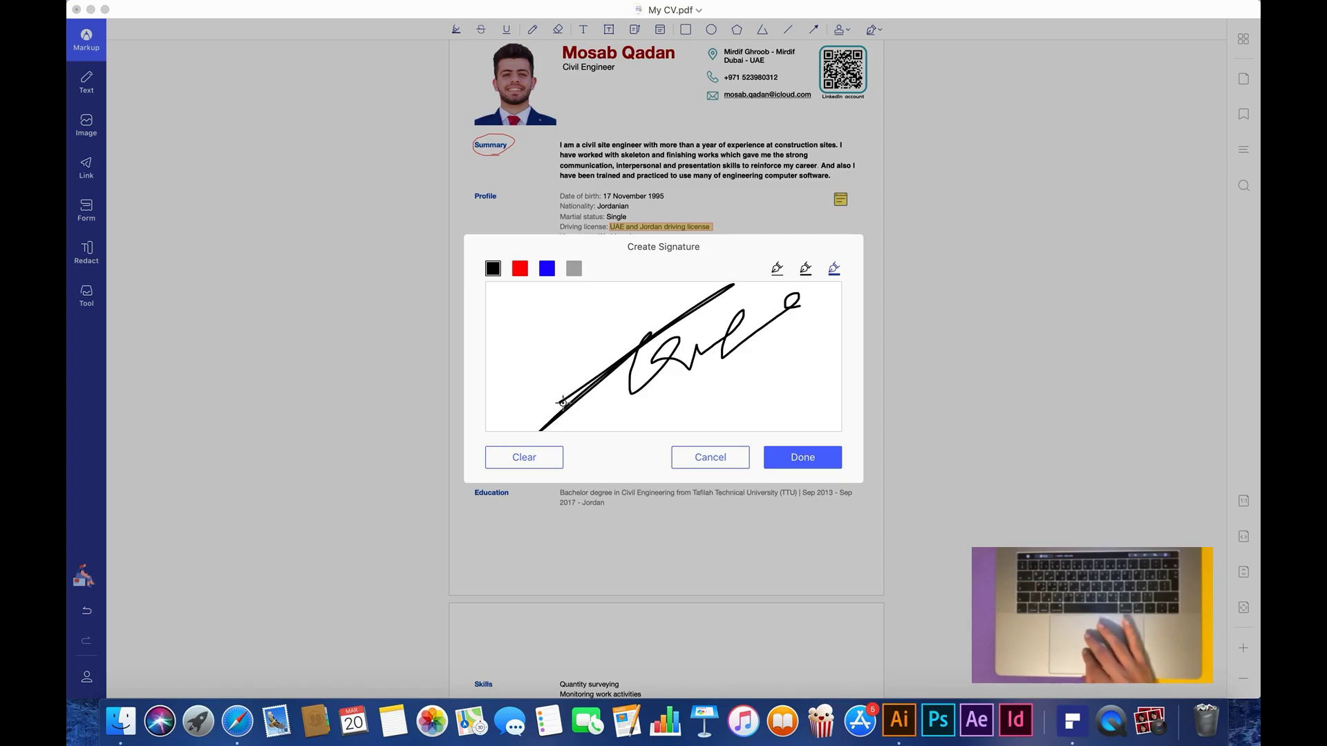
click(777, 460)
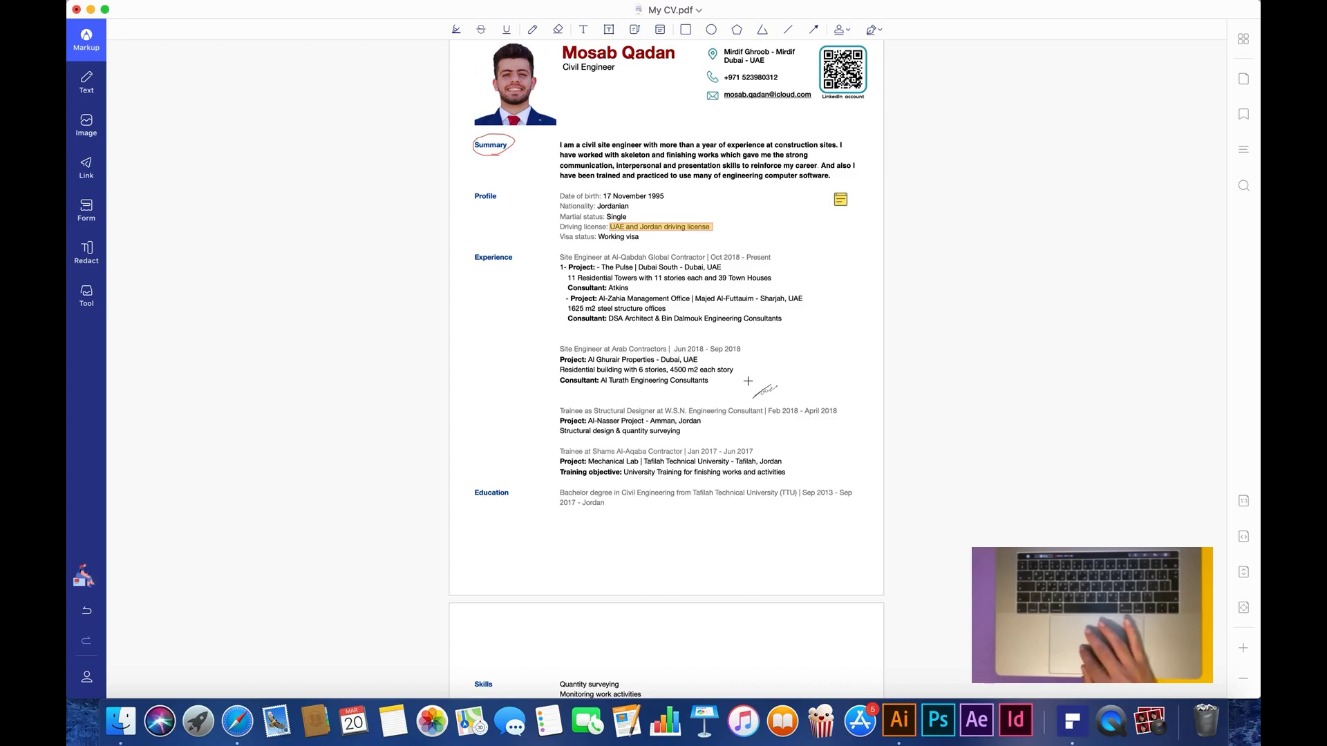
- Place the signature in the empty area below the Education section and resize it
click(790, 523)
drag(820, 513, 801, 519)
drag(844, 480, 780, 531)
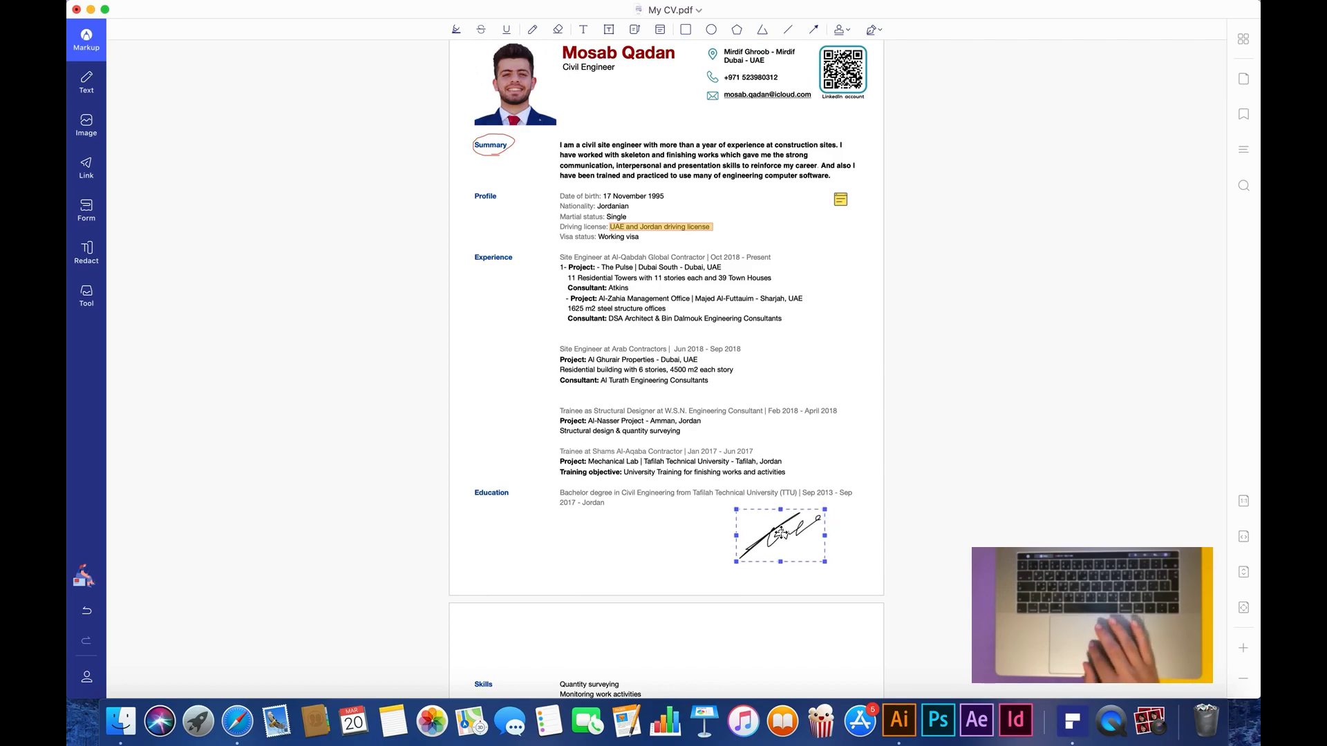
- Check the saved signature and delete the copy placed below the Education section
click(872, 31)
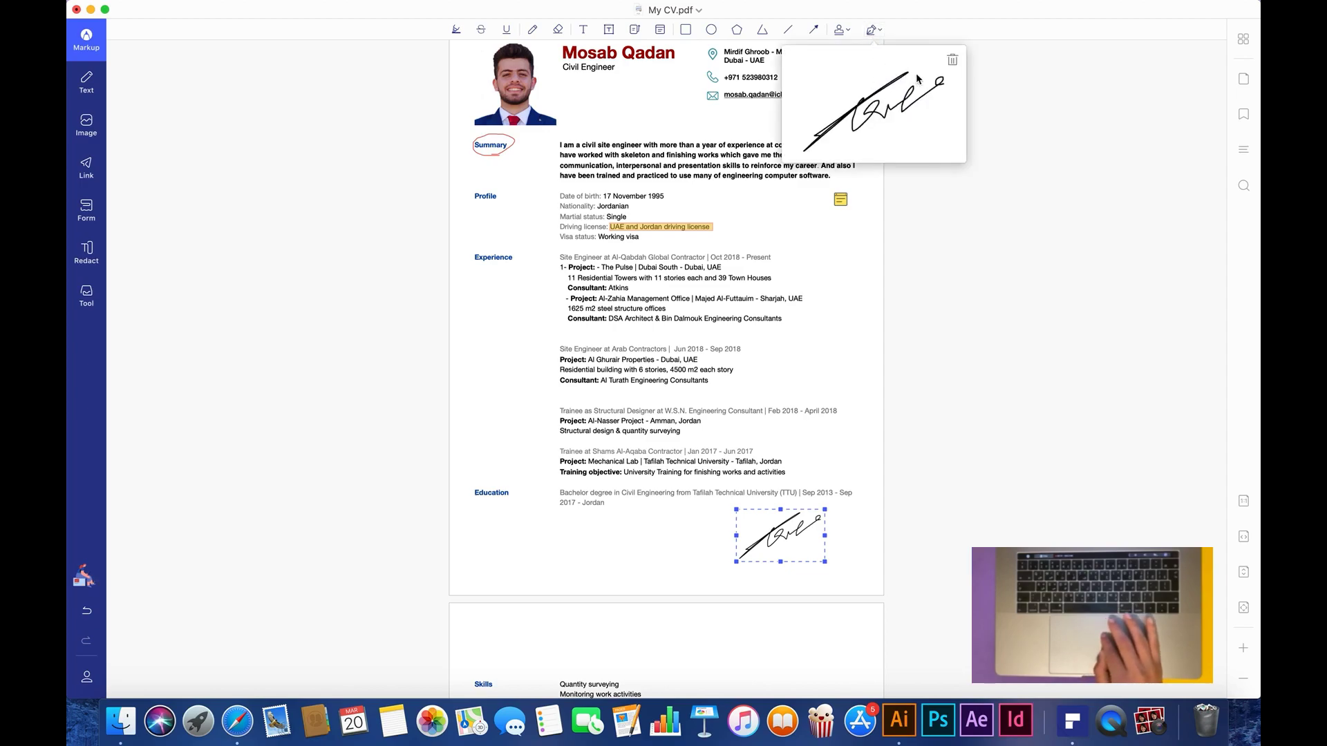
click(829, 316)
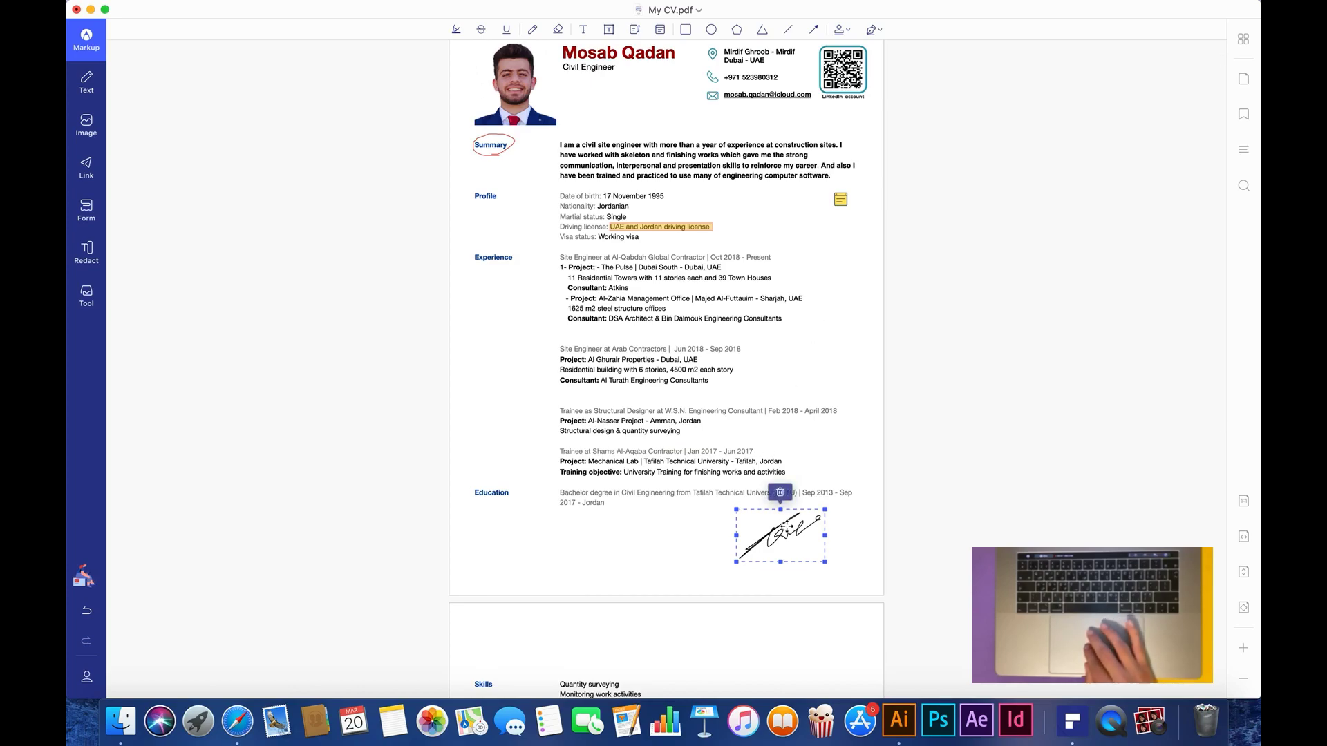
click(783, 495)
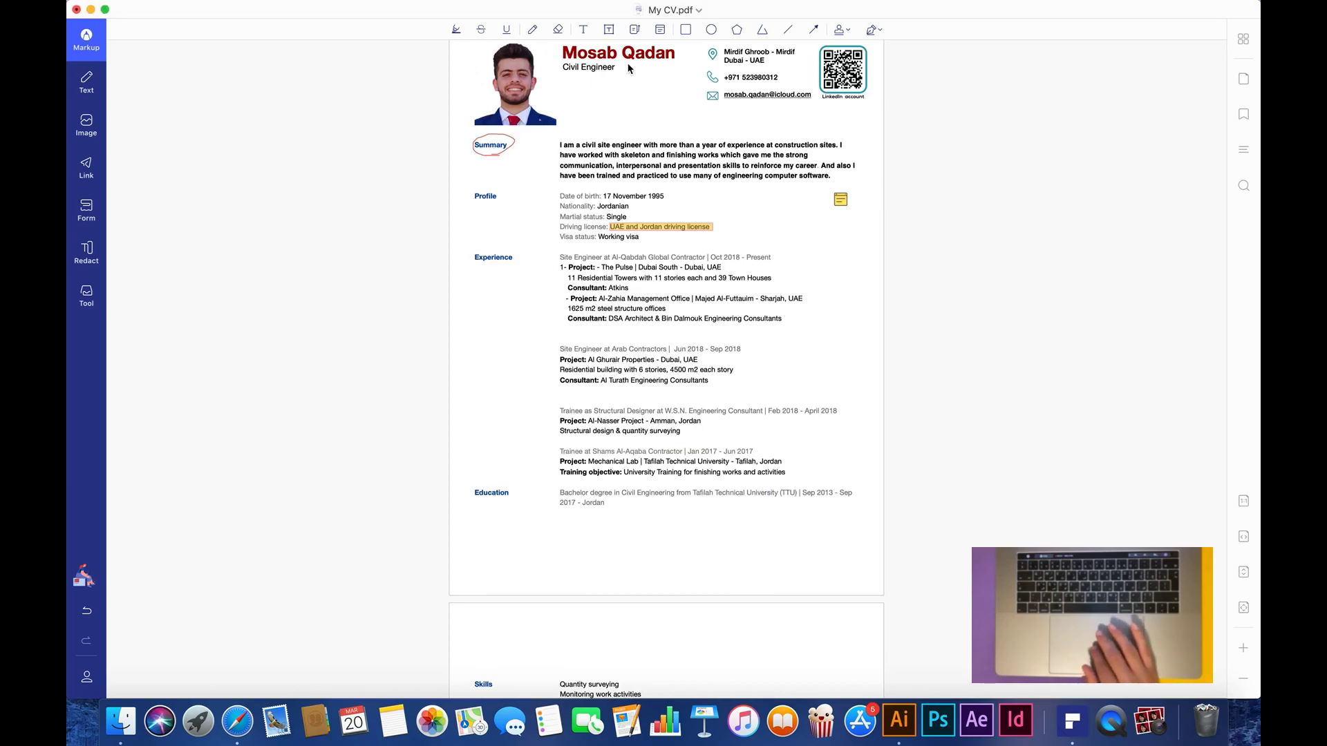
- Highlight the whole "Site Engineer at Arab Contractors" entry, from its title through the Consultant line, in blue
click(454, 30)
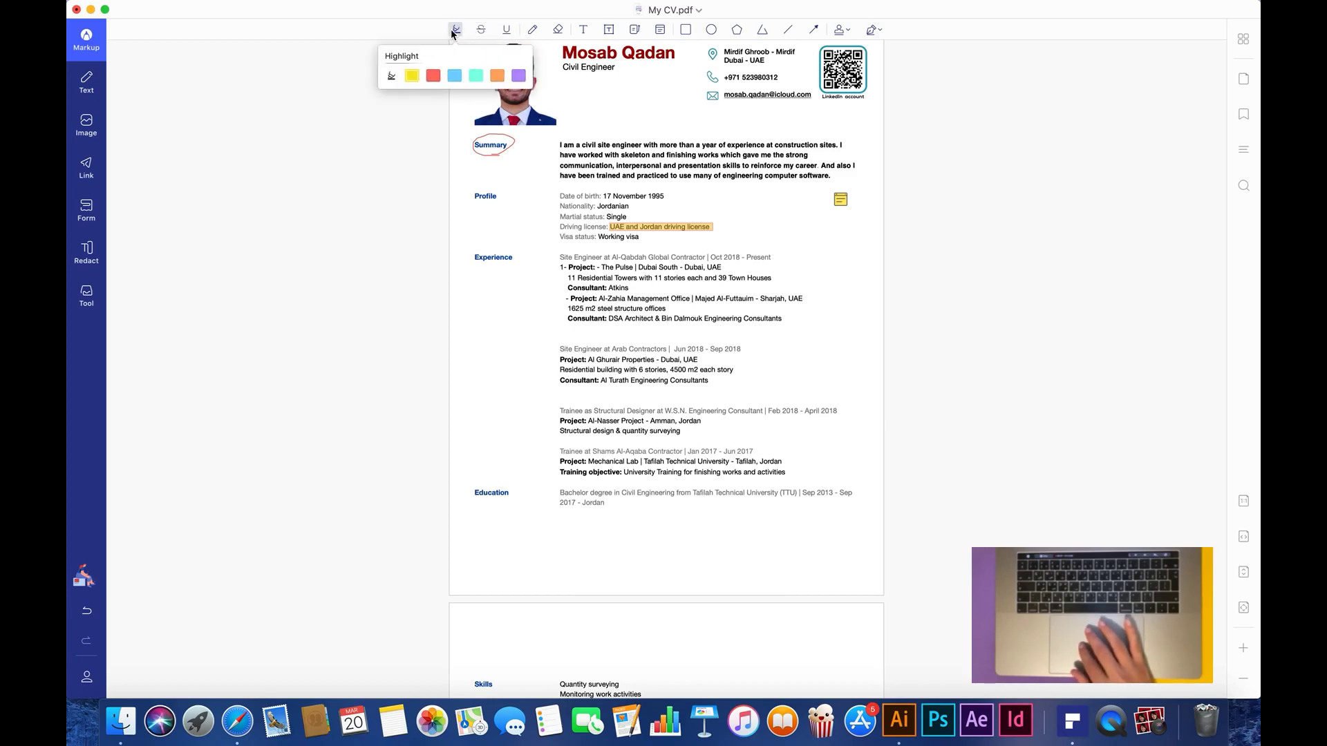
click(453, 76)
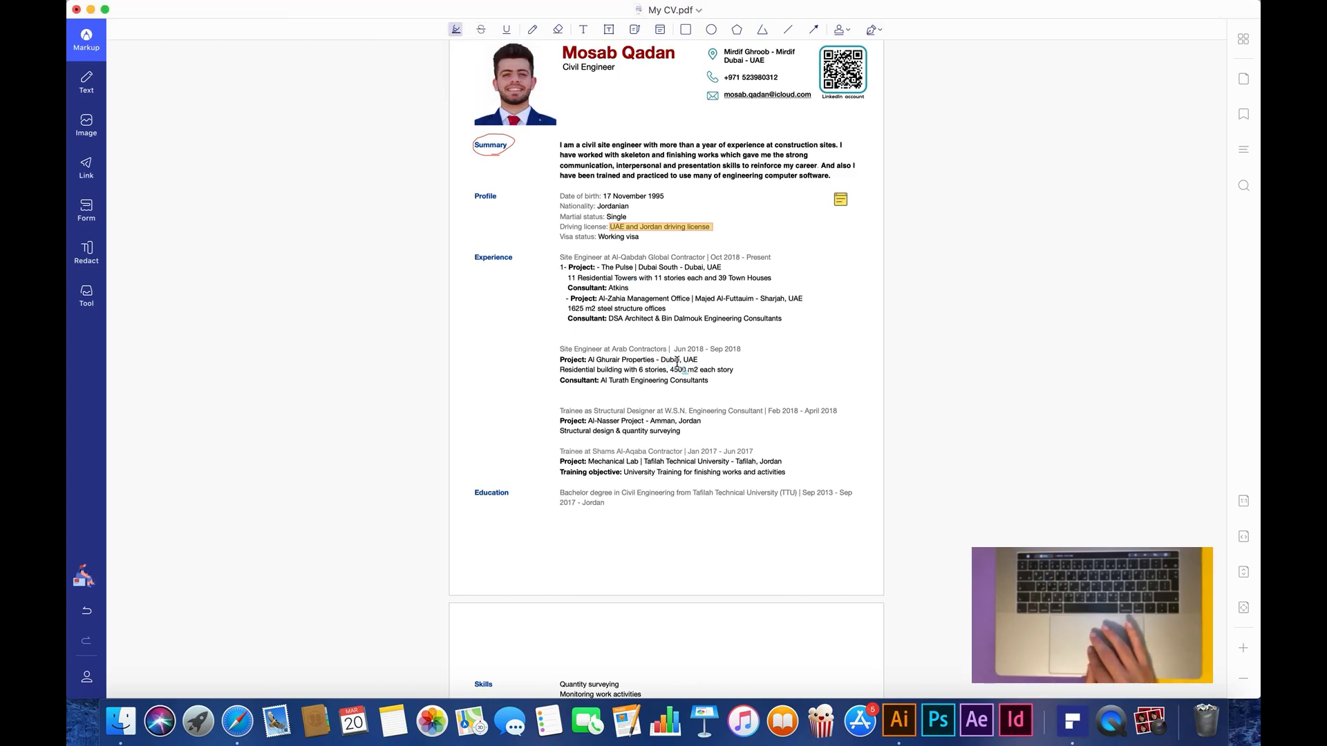
drag(710, 382, 560, 348)
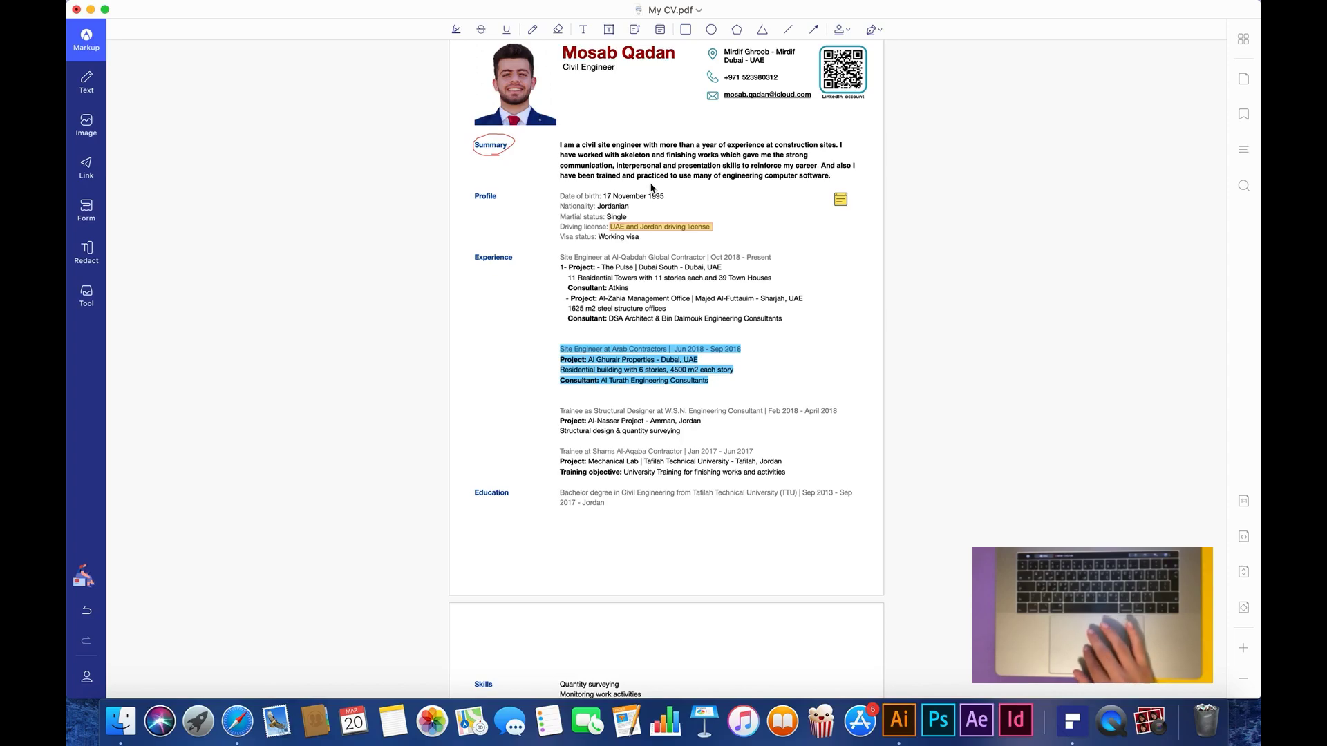
- Try orange, purple, green and red on the Arab Contractors highlight and set its color to yellow
click(639, 360)
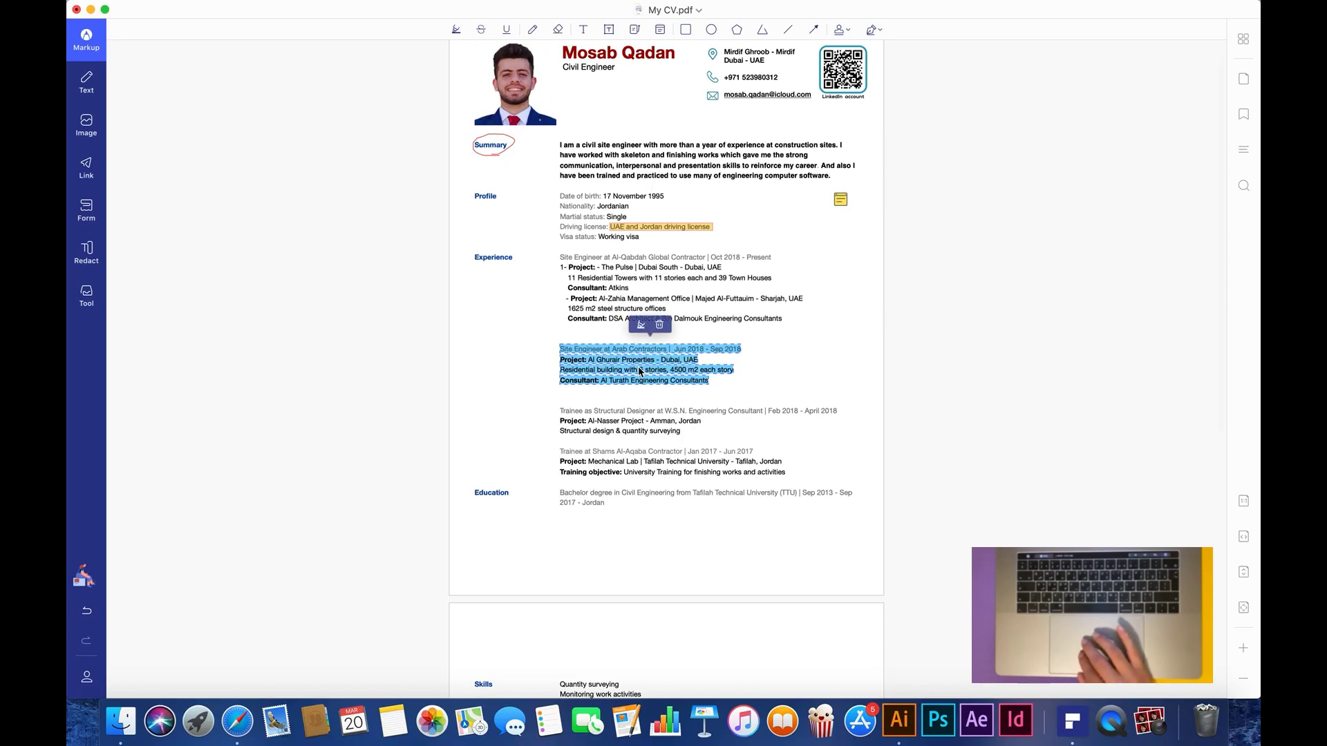
click(640, 324)
click(616, 324)
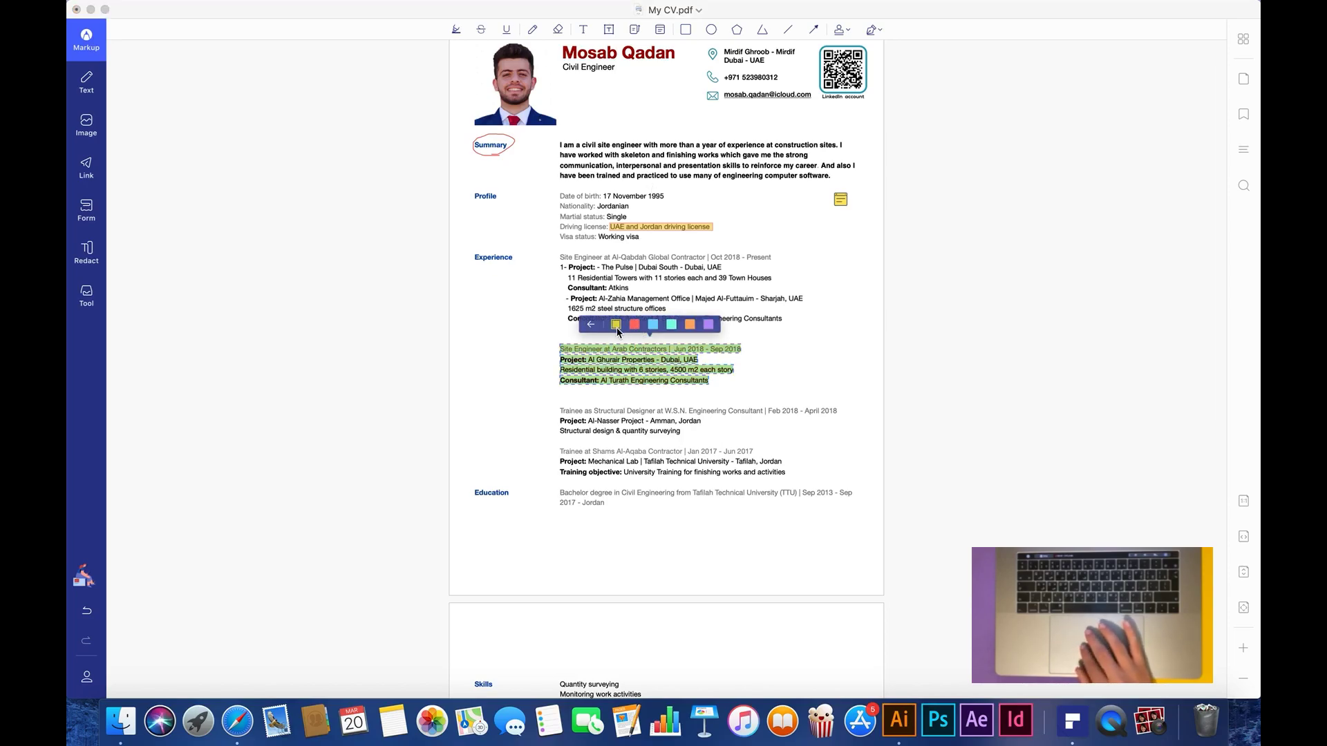
click(690, 324)
click(708, 324)
click(671, 324)
click(635, 324)
click(615, 324)
click(591, 325)
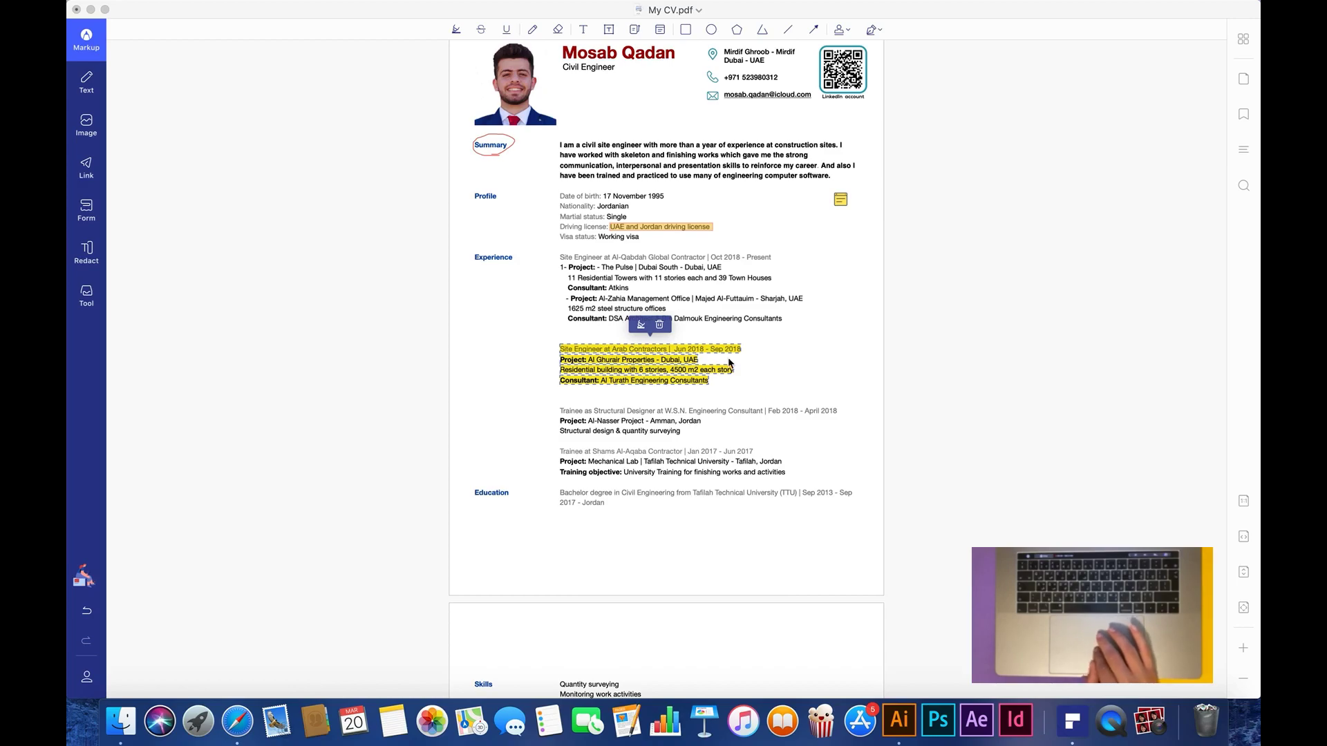
click(777, 363)
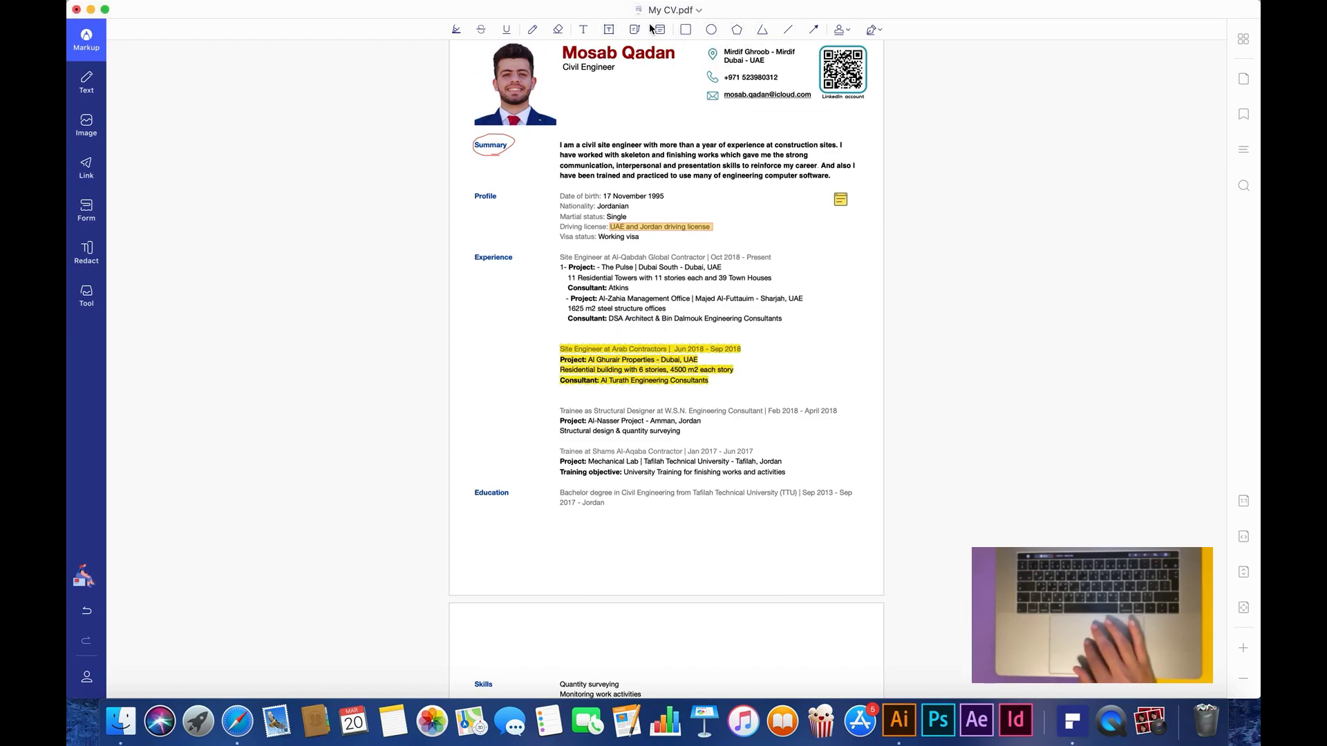
- Delete the word "site" from the first sentence of the Summary paragraph using text editing
click(86, 82)
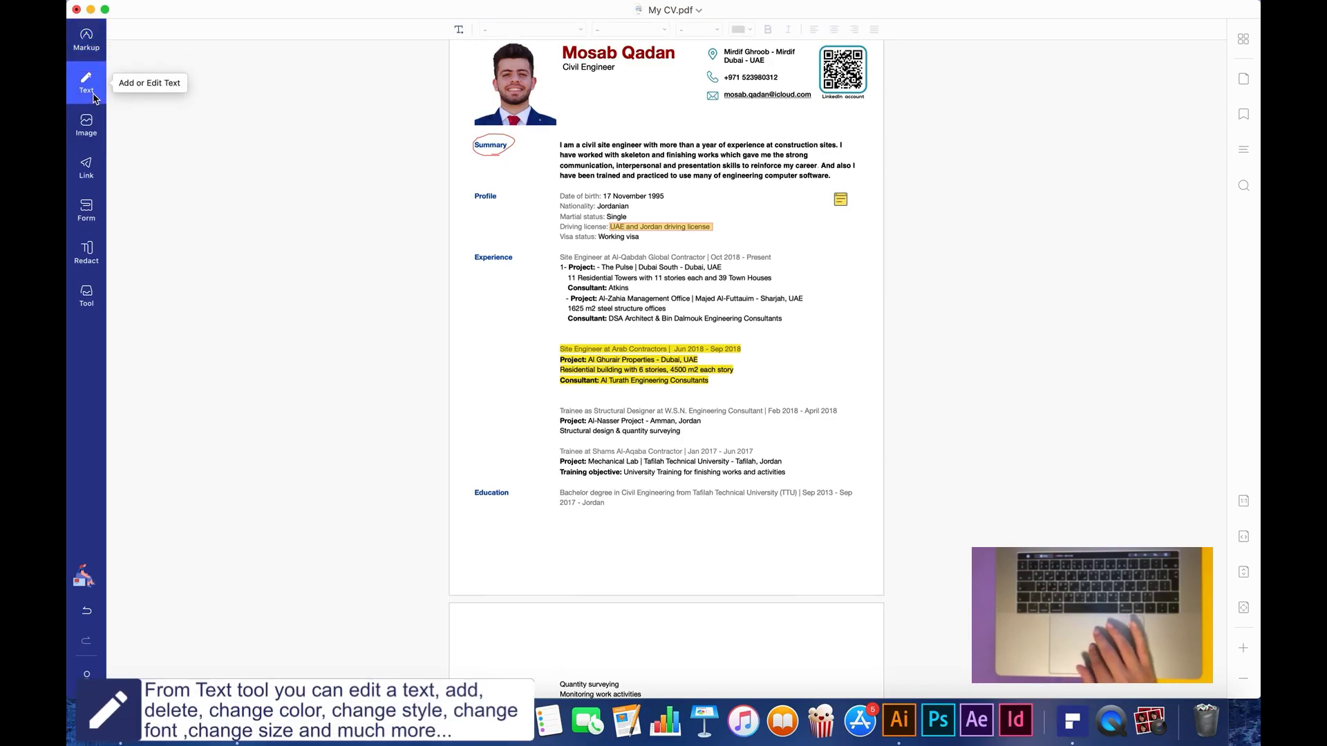
click(626, 161)
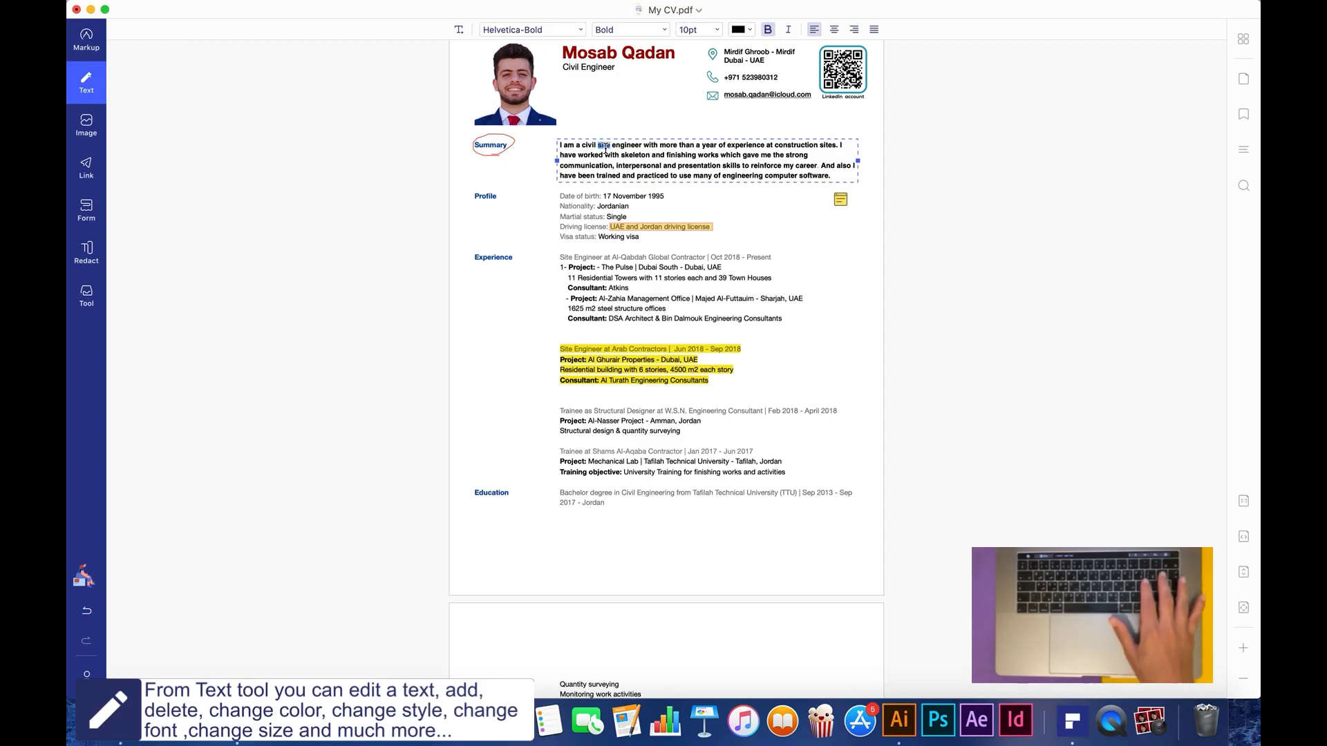
key(BackSpace)
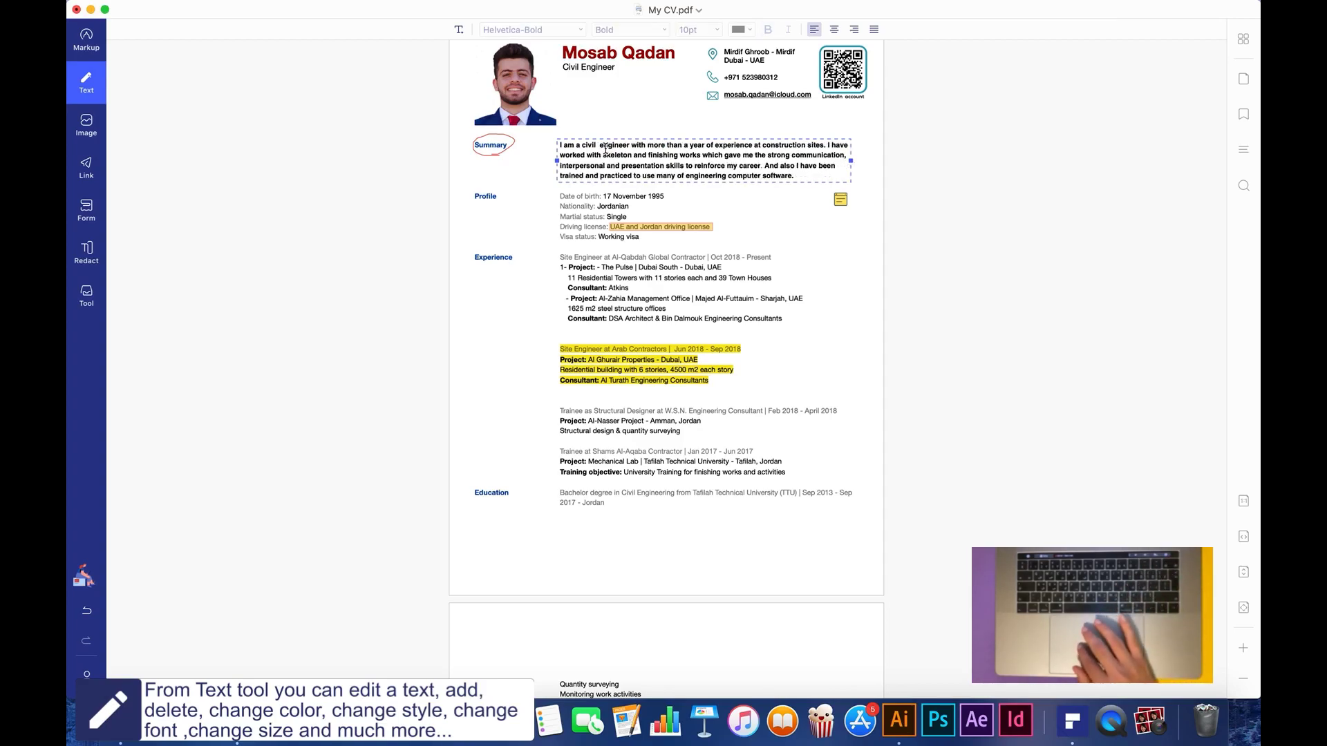
- Change "a year of experience" to "2 years of experience" in the Summary paragraph
click(687, 147)
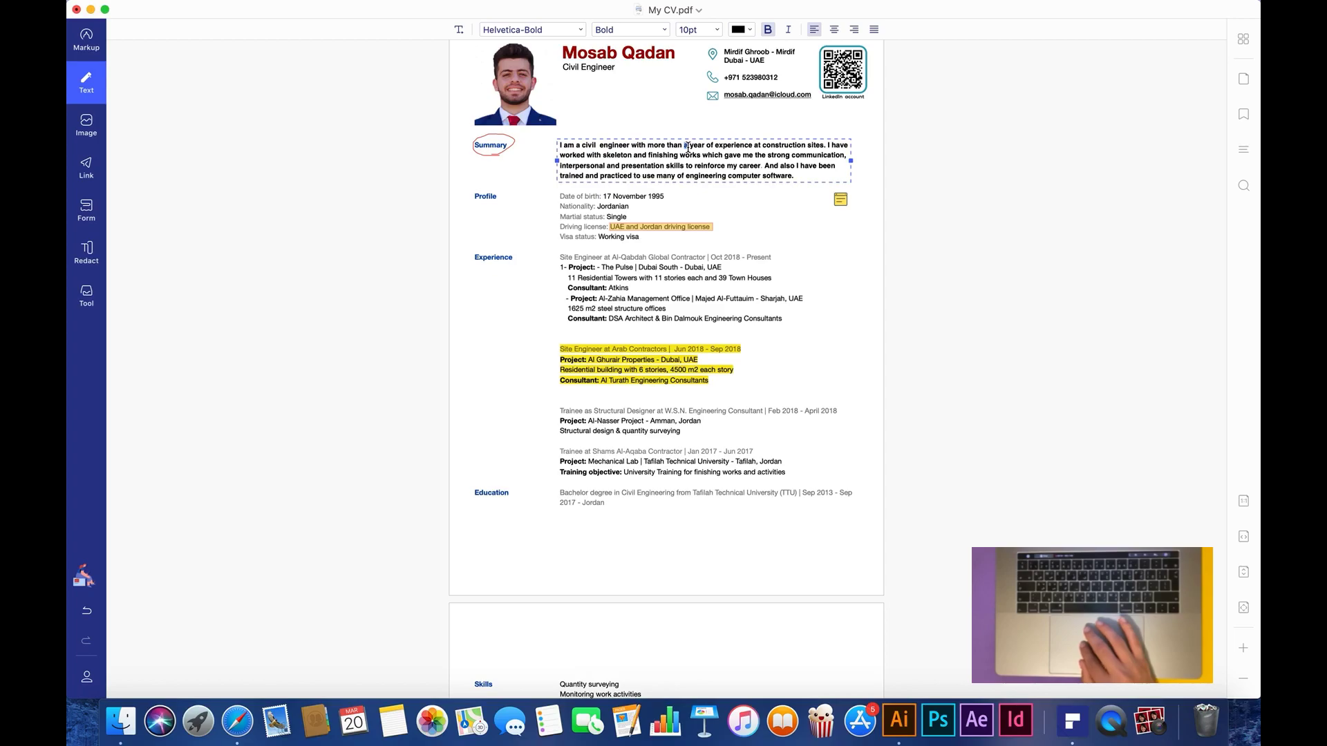
text(2)
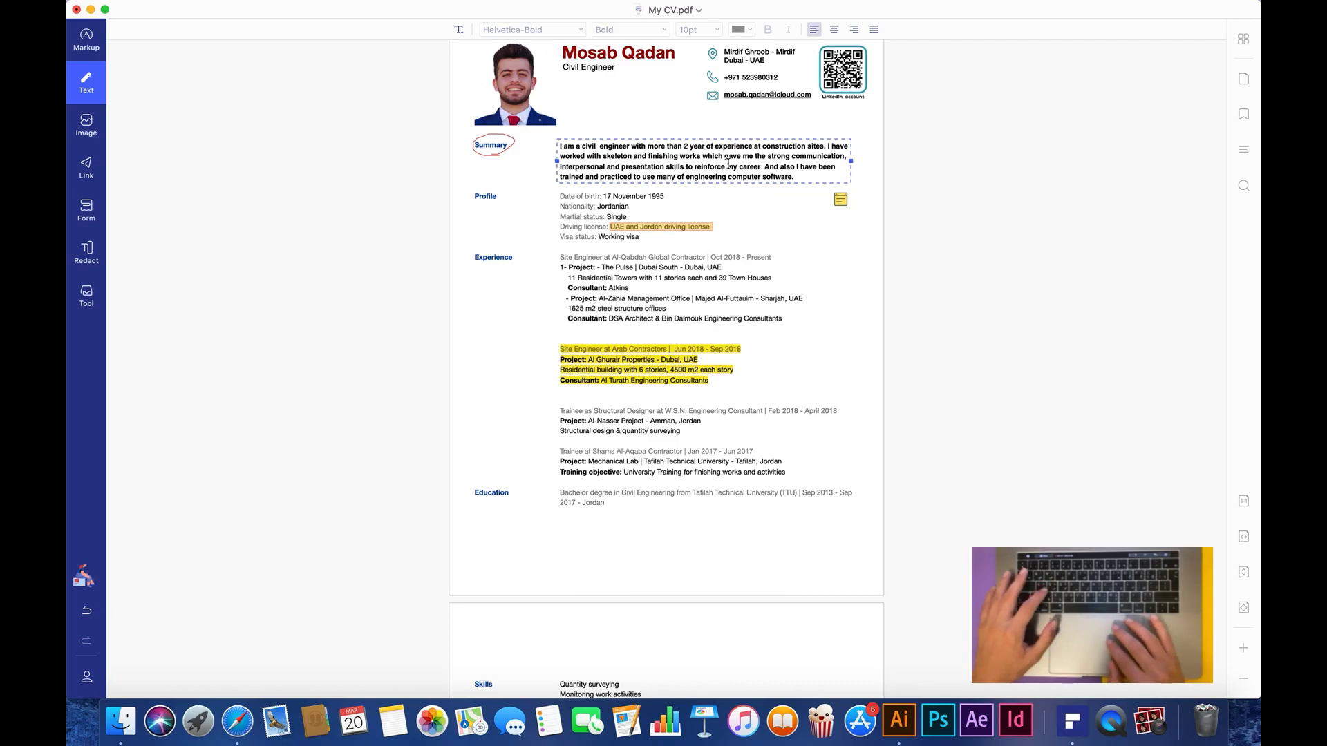
text(s)
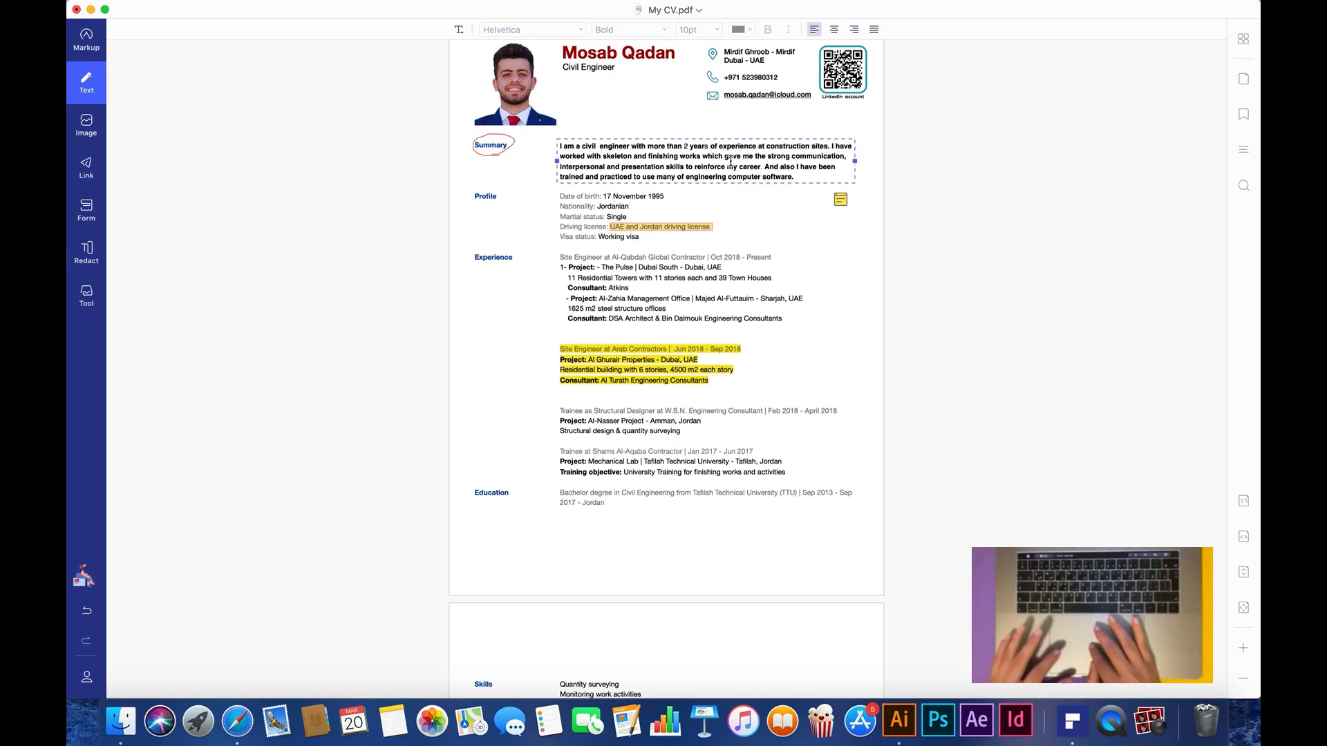
- Set the whole Summary paragraph to 12pt and move its text box up clear of the Profile details
drag(801, 177, 565, 145)
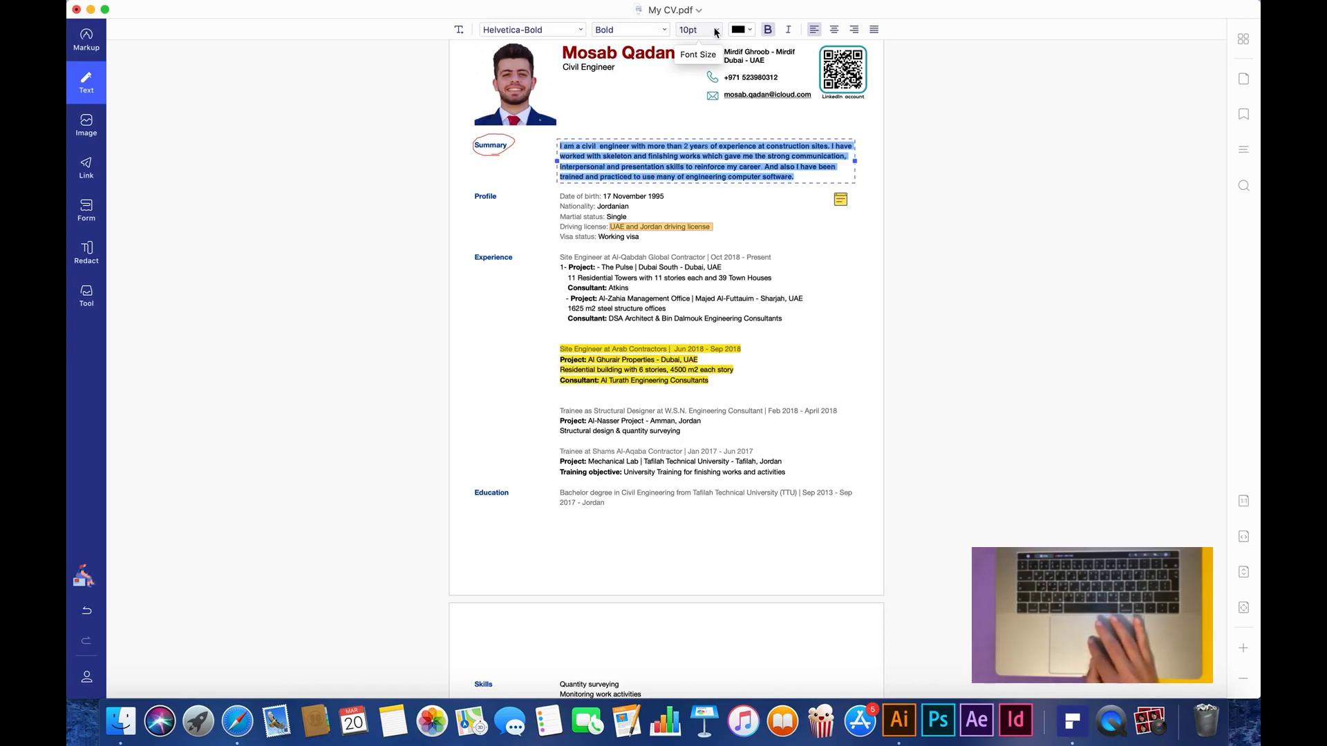
click(712, 30)
click(699, 97)
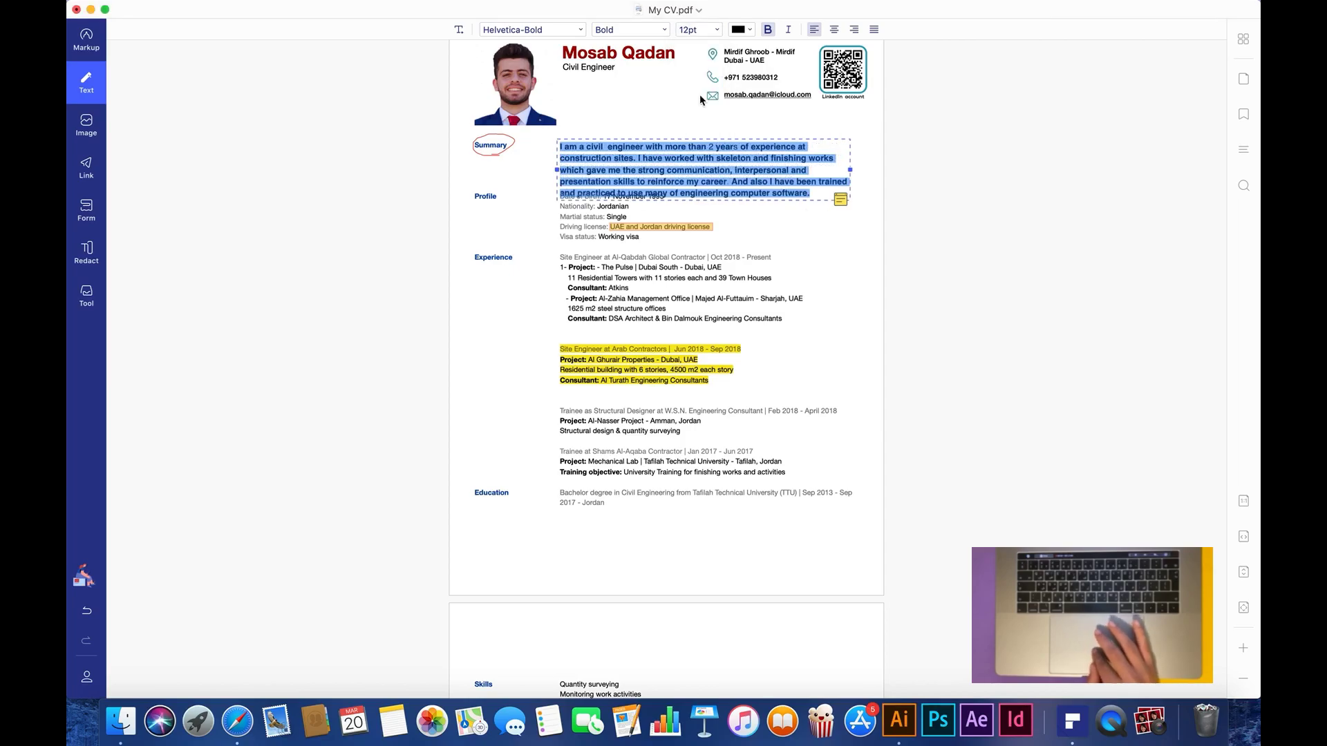
drag(739, 140, 693, 143)
- Set the Summary paragraph's text color to blue
click(752, 29)
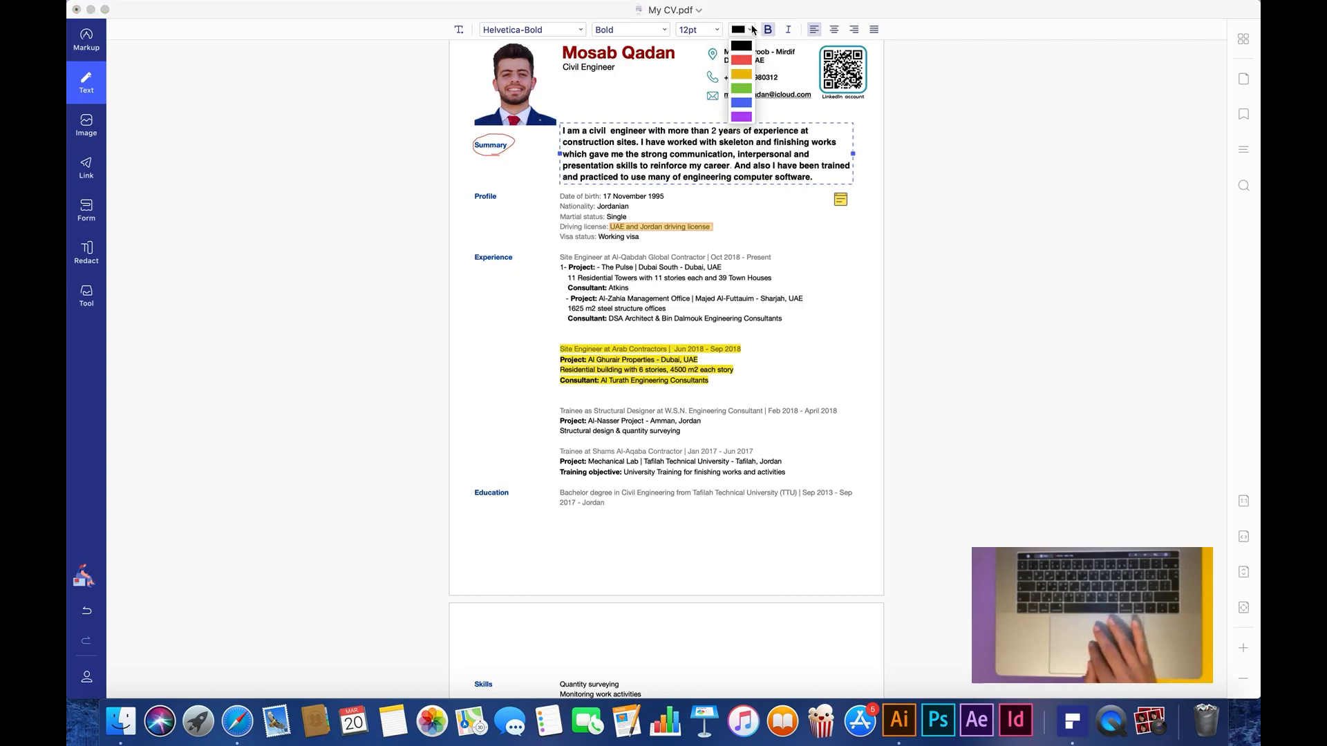
click(742, 102)
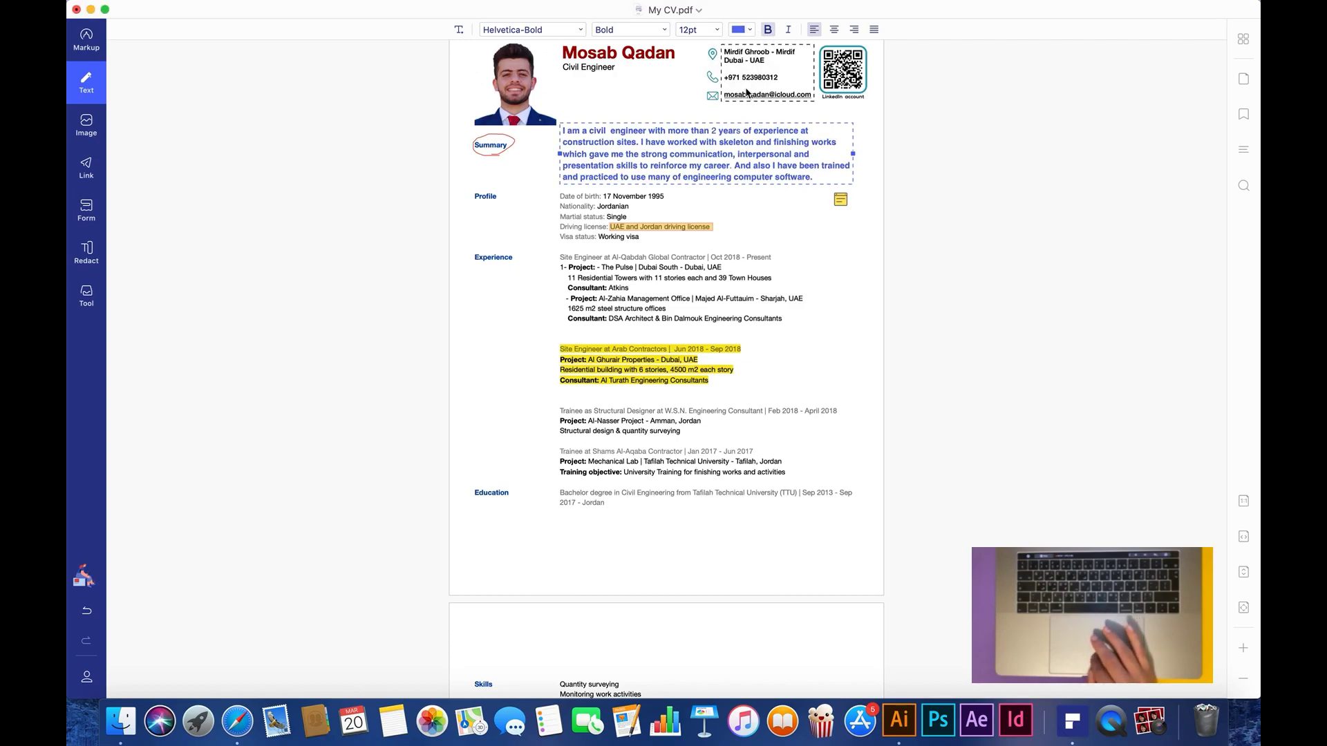
click(789, 219)
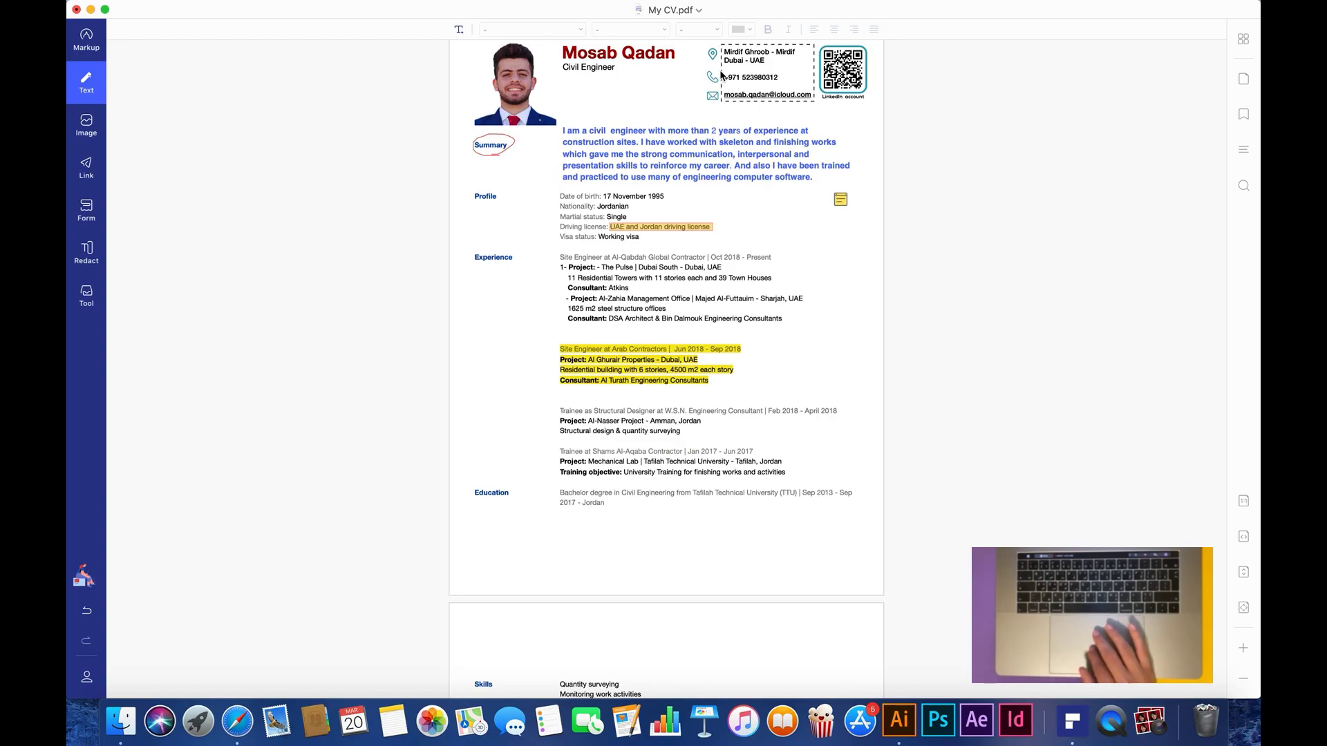
- Change the Summary paragraph's font to Adobe Gothic Std
click(598, 161)
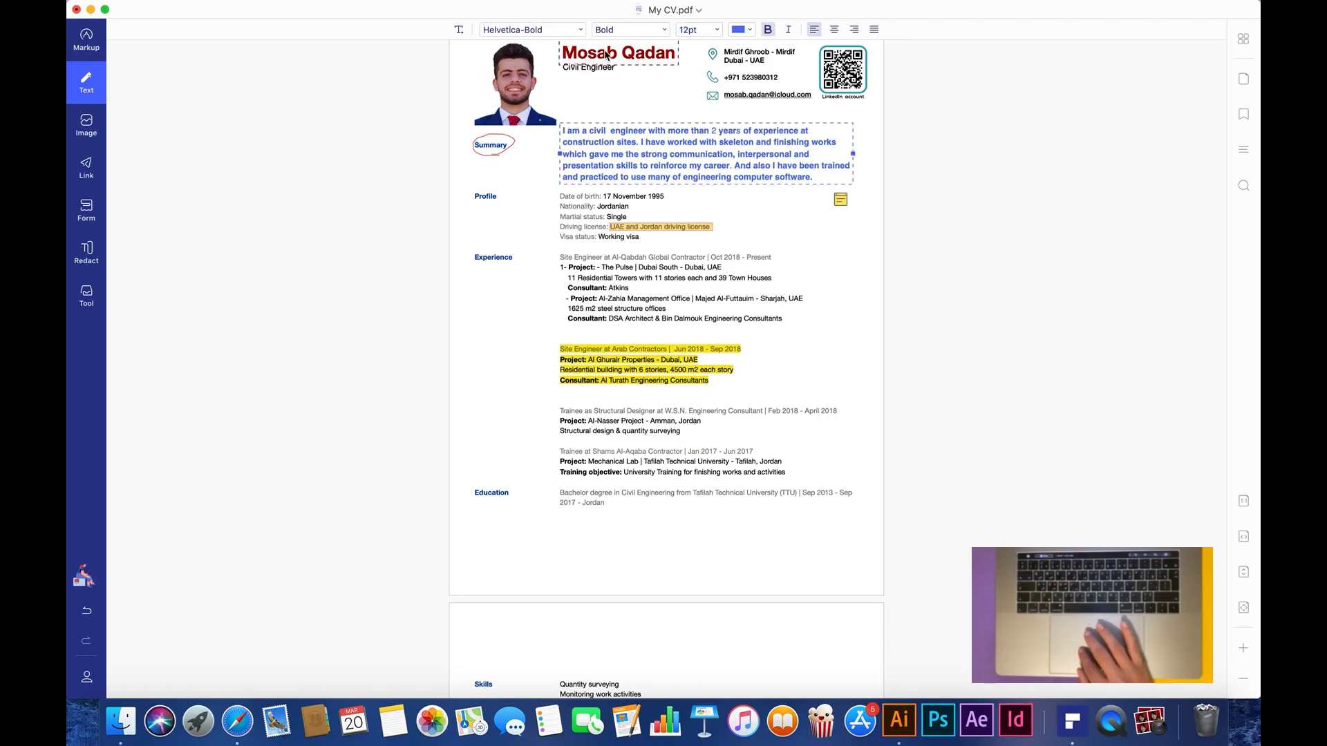
click(568, 31)
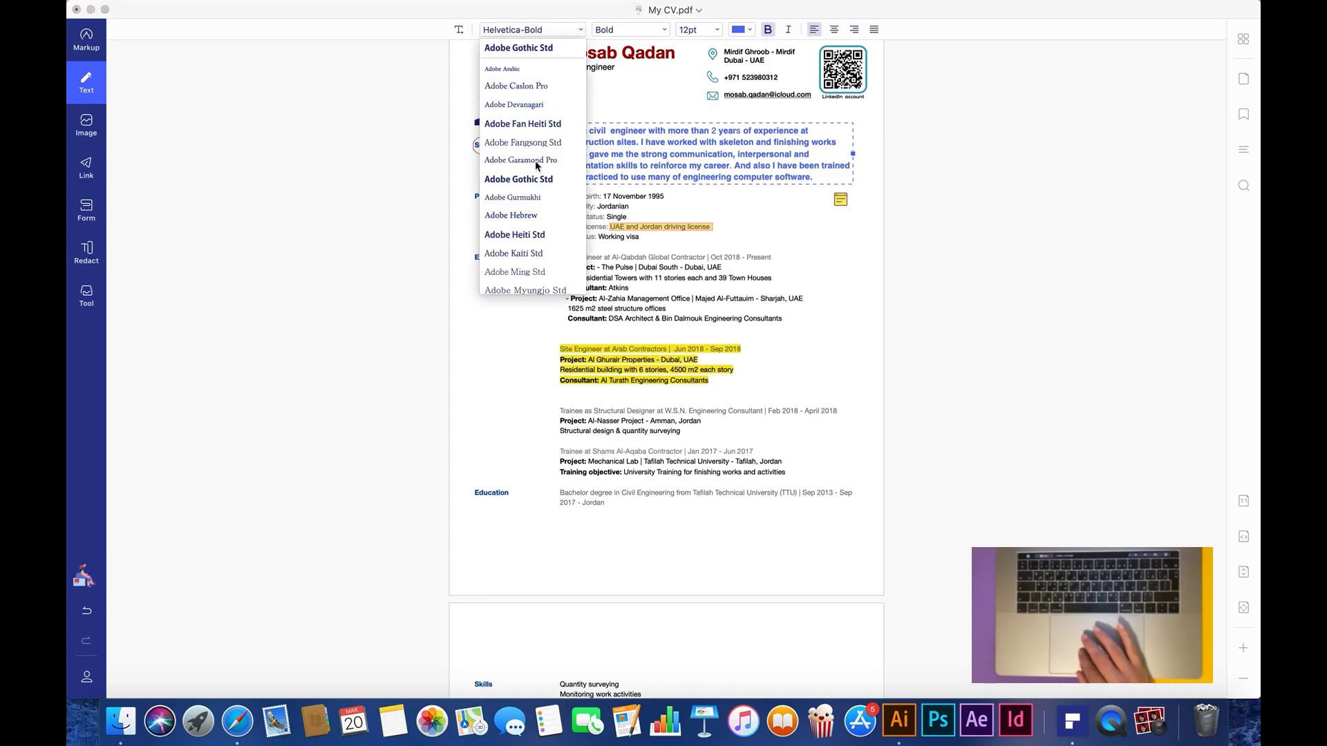
click(525, 181)
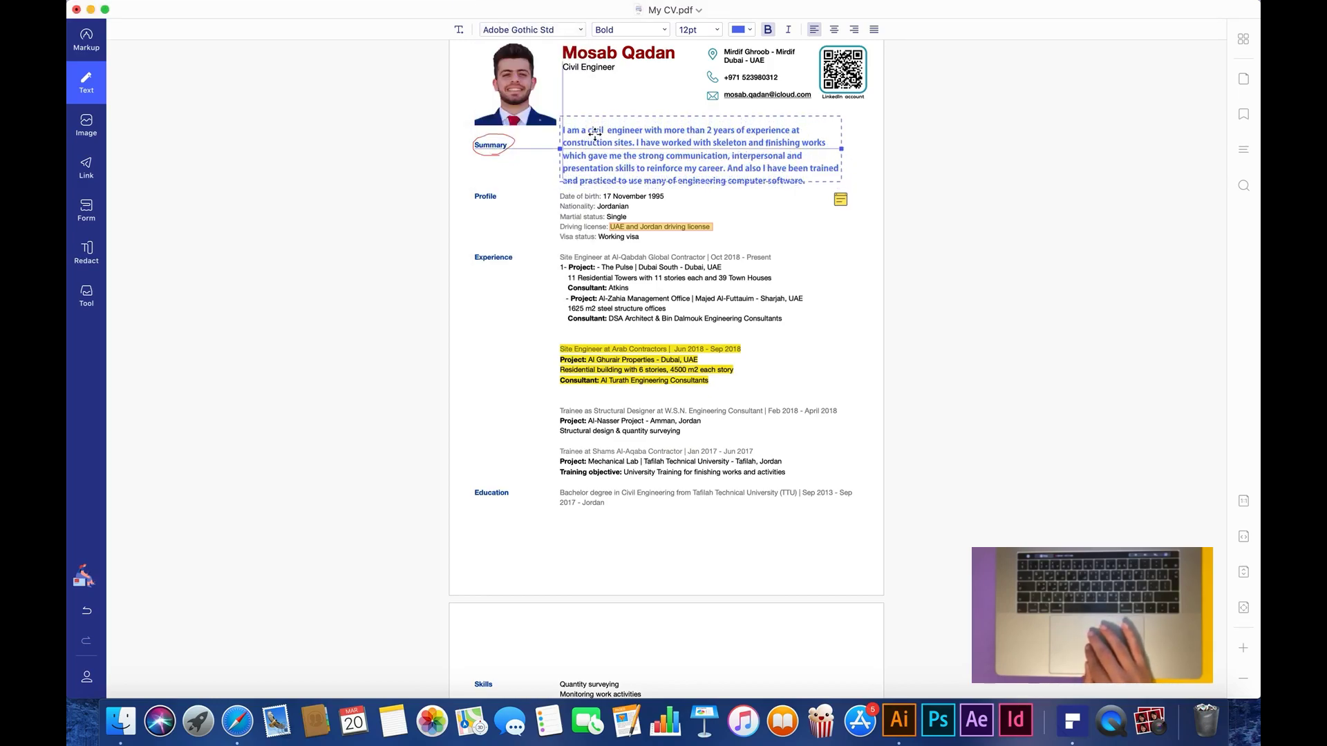
- Set the Summary paragraph's font style to Bold & Italic
click(630, 30)
click(625, 101)
click(712, 204)
click(714, 205)
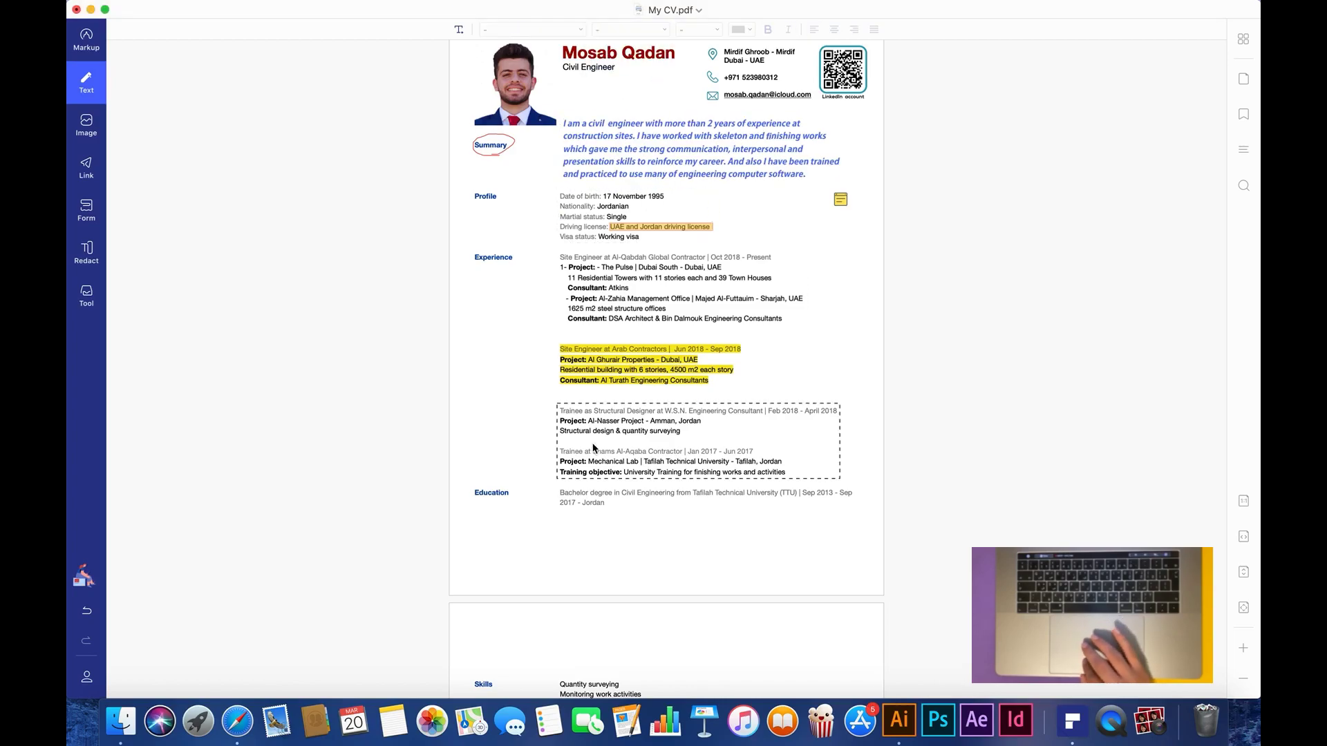
- Change the area per story in the highlighted Arab Contractors entry to 4700 m2
scroll(720, 493, down, 1)
double_click(678, 355)
text(4700)
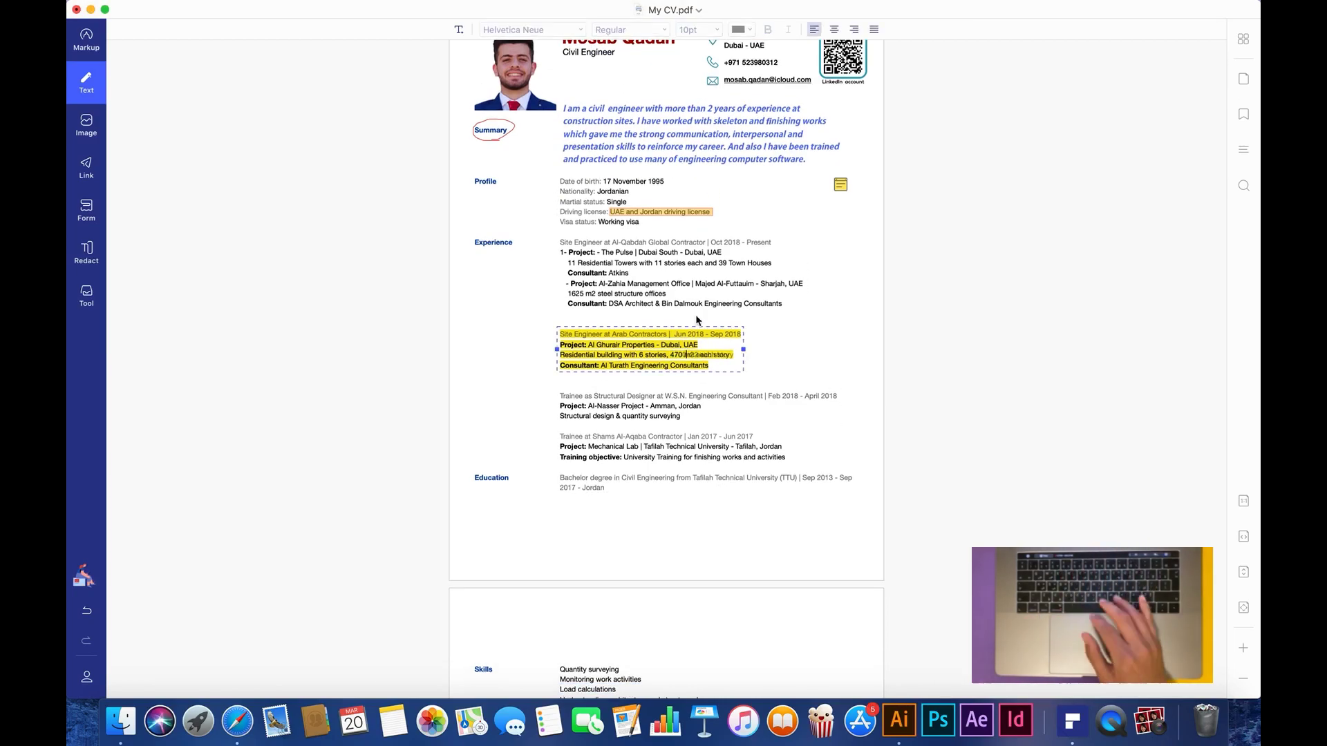
- Try right and center alignment on the Summary paragraph
scroll(680, 474, down, 1)
scroll(679, 474, up, 3)
click(691, 170)
click(854, 29)
click(834, 29)
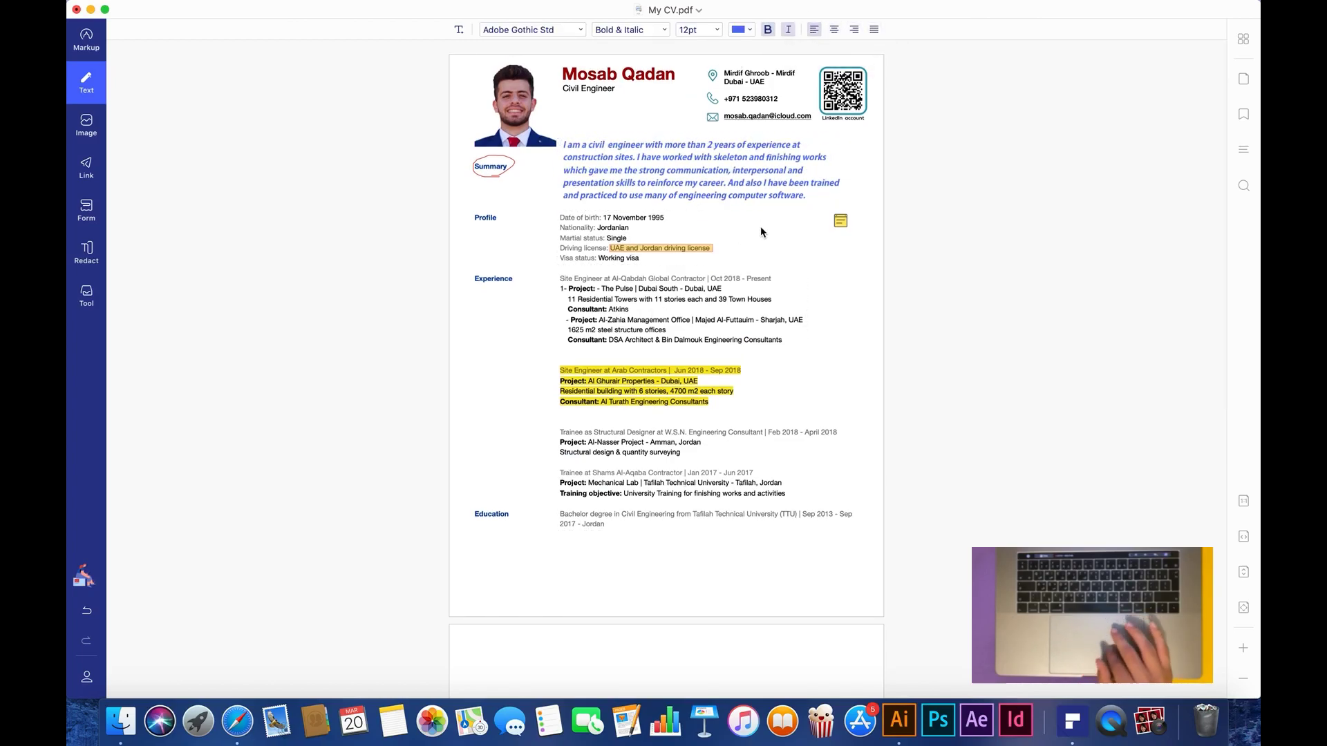
- Insert Photoshop icon .PNG from the Test folder on the Desktop as an image on page 2
click(90, 126)
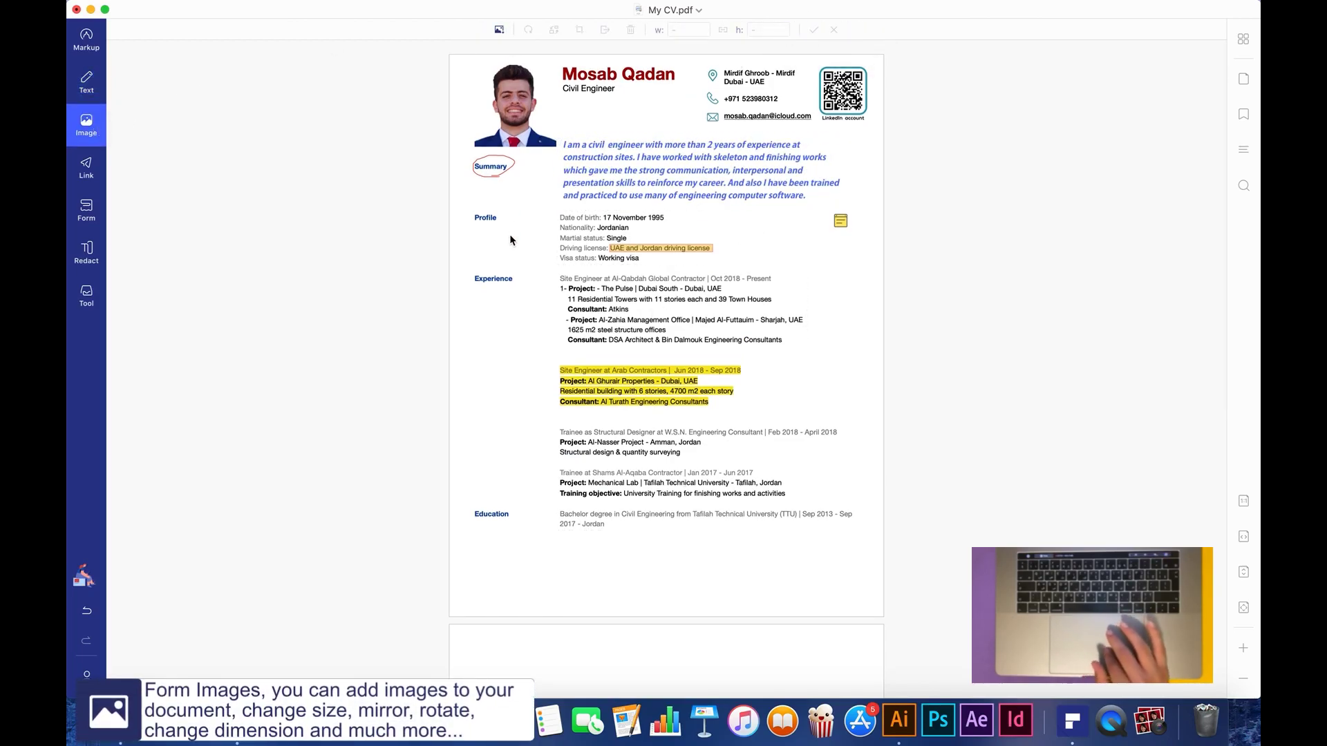
scroll(801, 415, down, 10)
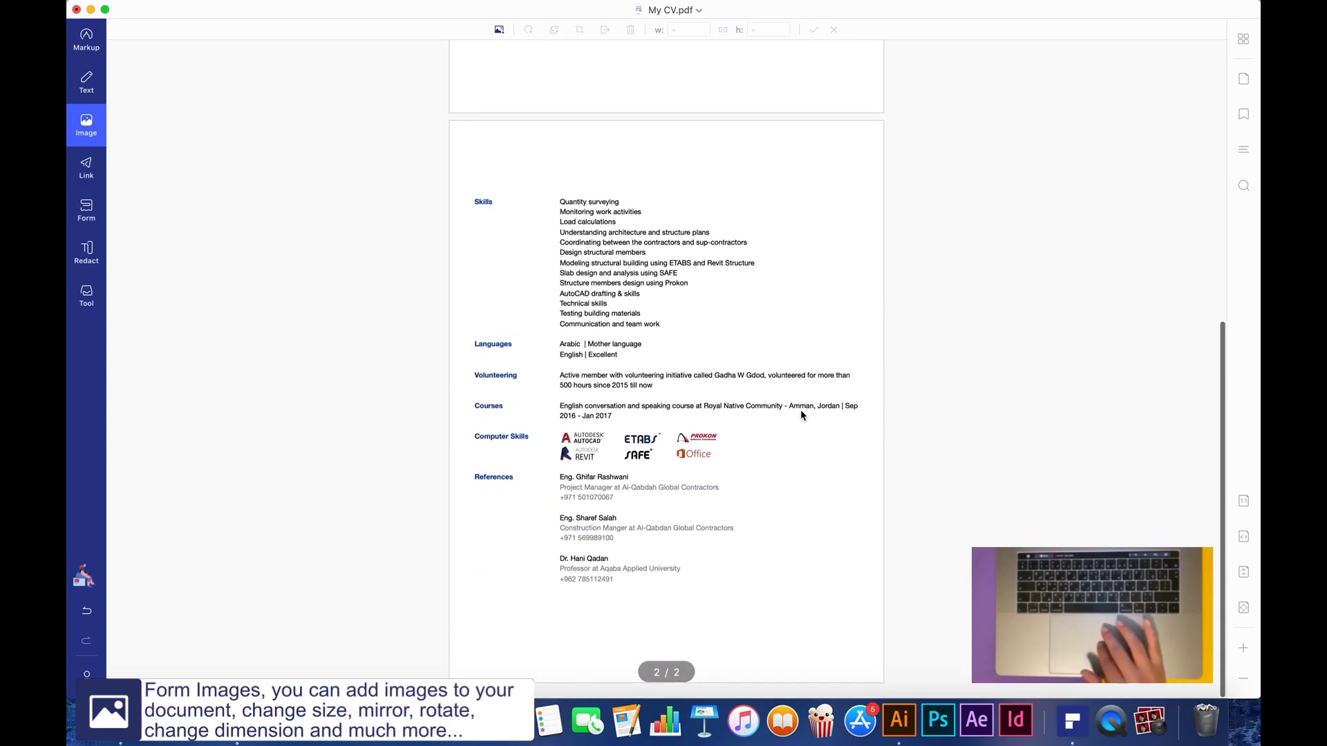
click(498, 29)
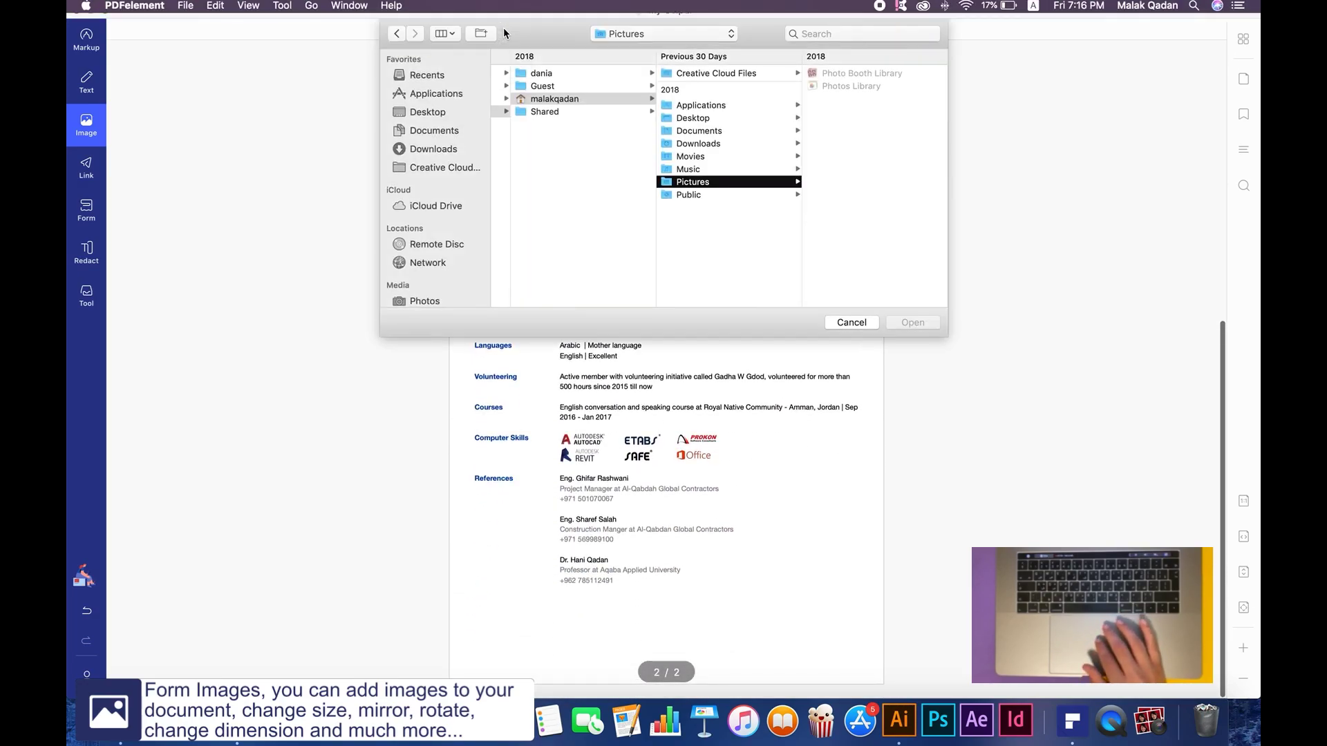
click(437, 130)
click(430, 112)
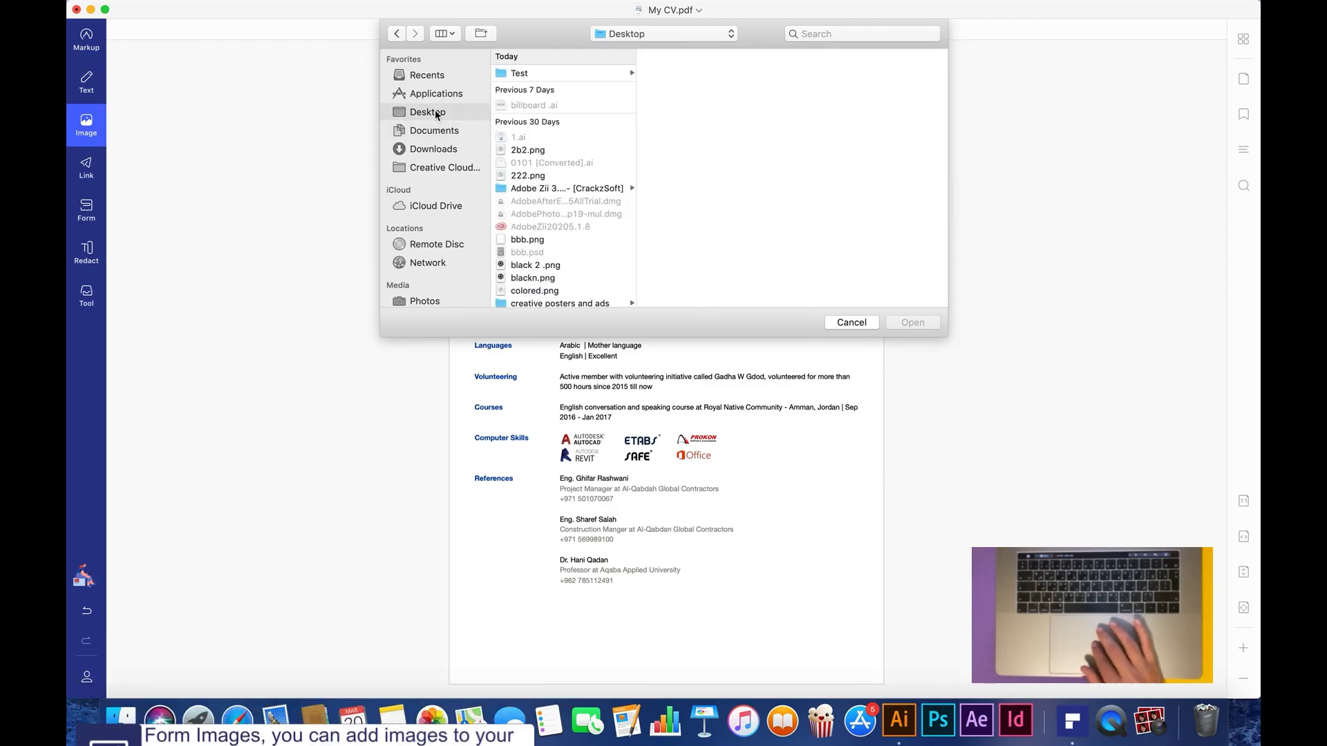
click(526, 72)
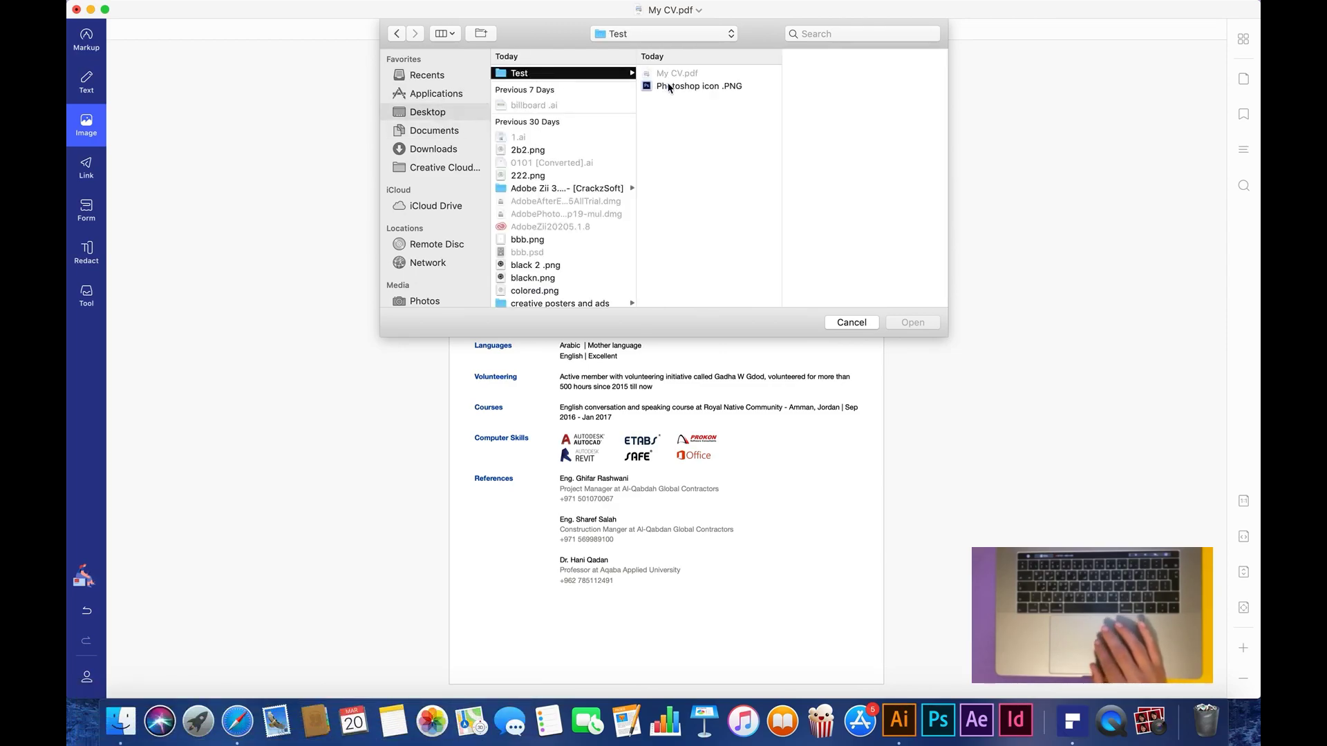
click(668, 86)
click(900, 325)
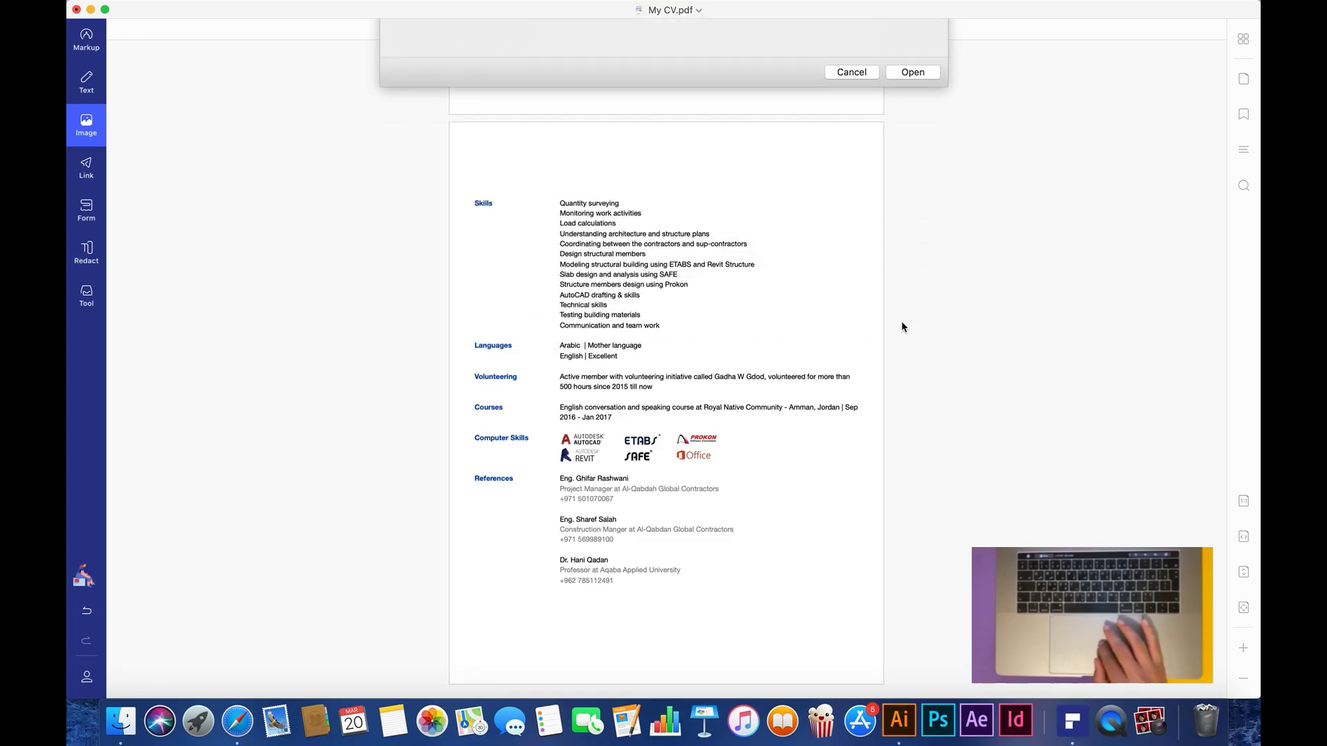
click(722, 431)
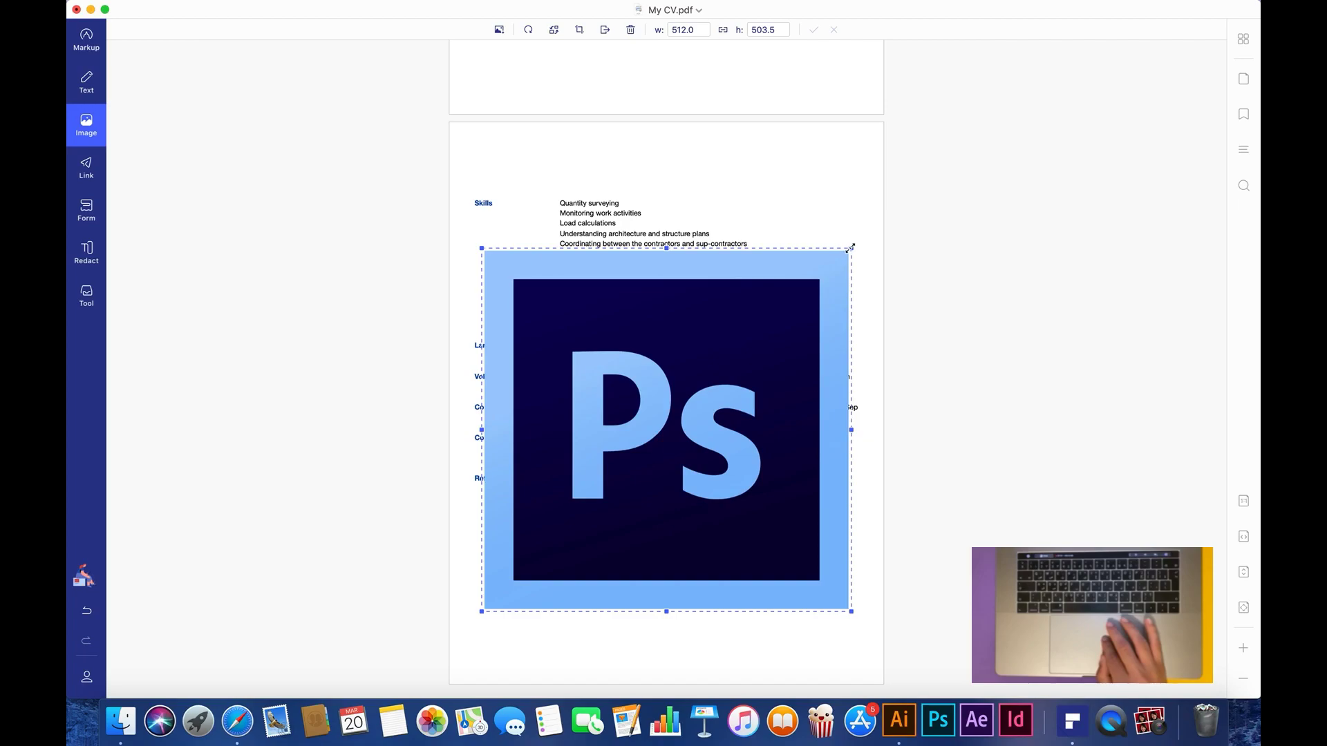
- Shrink the Photoshop icon to about 24 by 24 and place it beside the Prokon logo in Computer Skills
drag(849, 247, 765, 442)
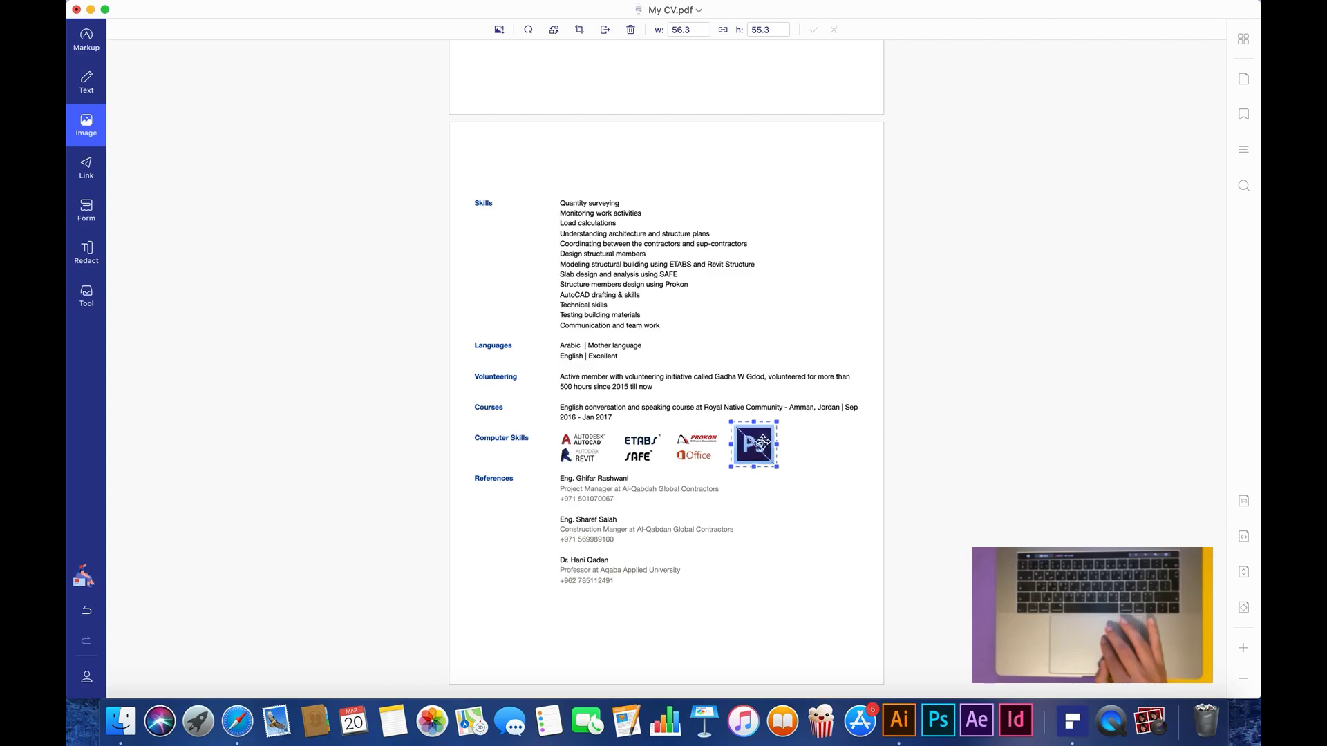
scroll(772, 434, up, 10)
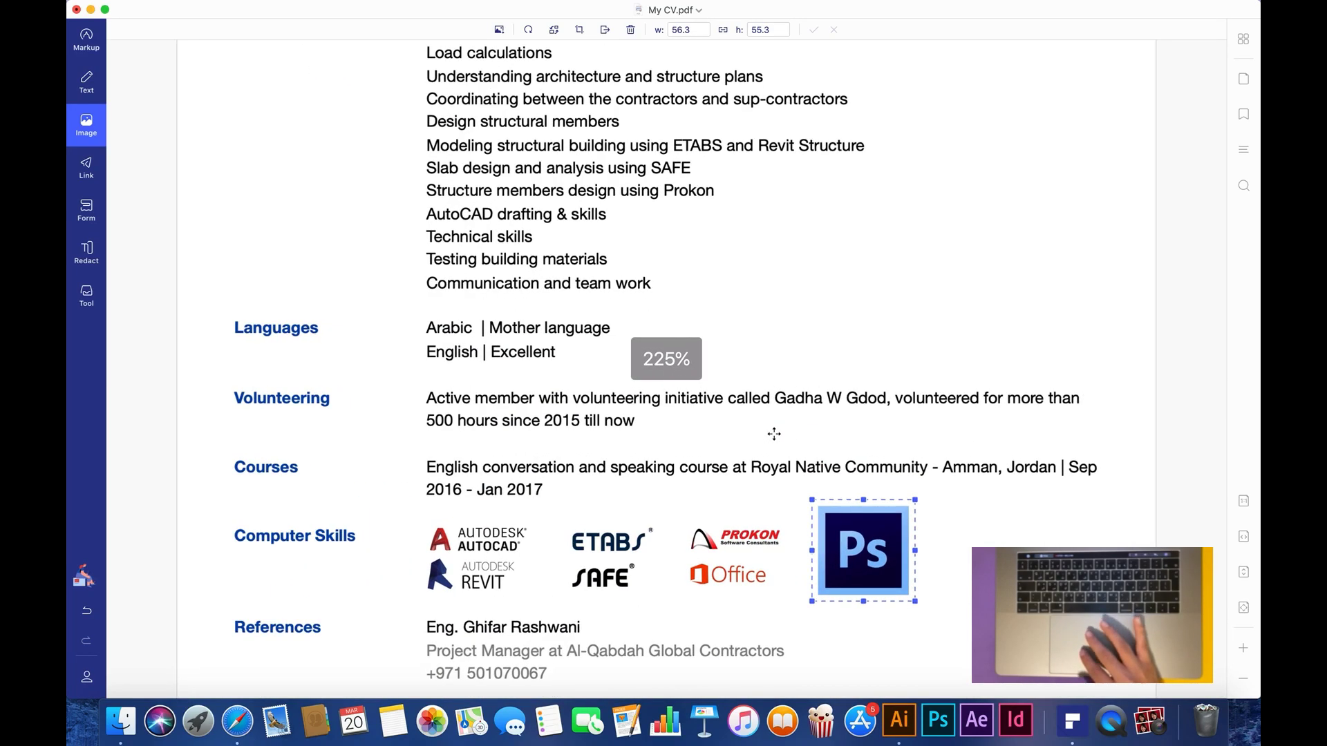
scroll(956, 386, down, 5)
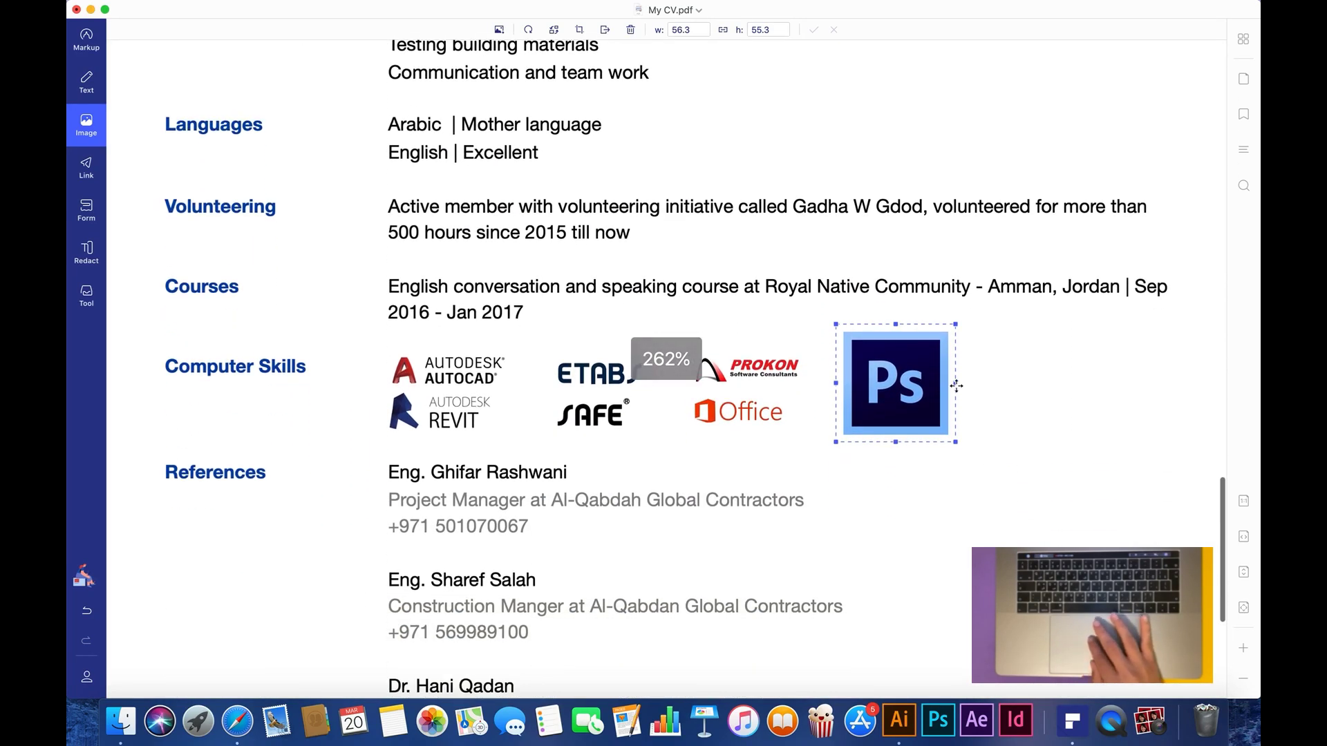
drag(957, 321, 871, 367)
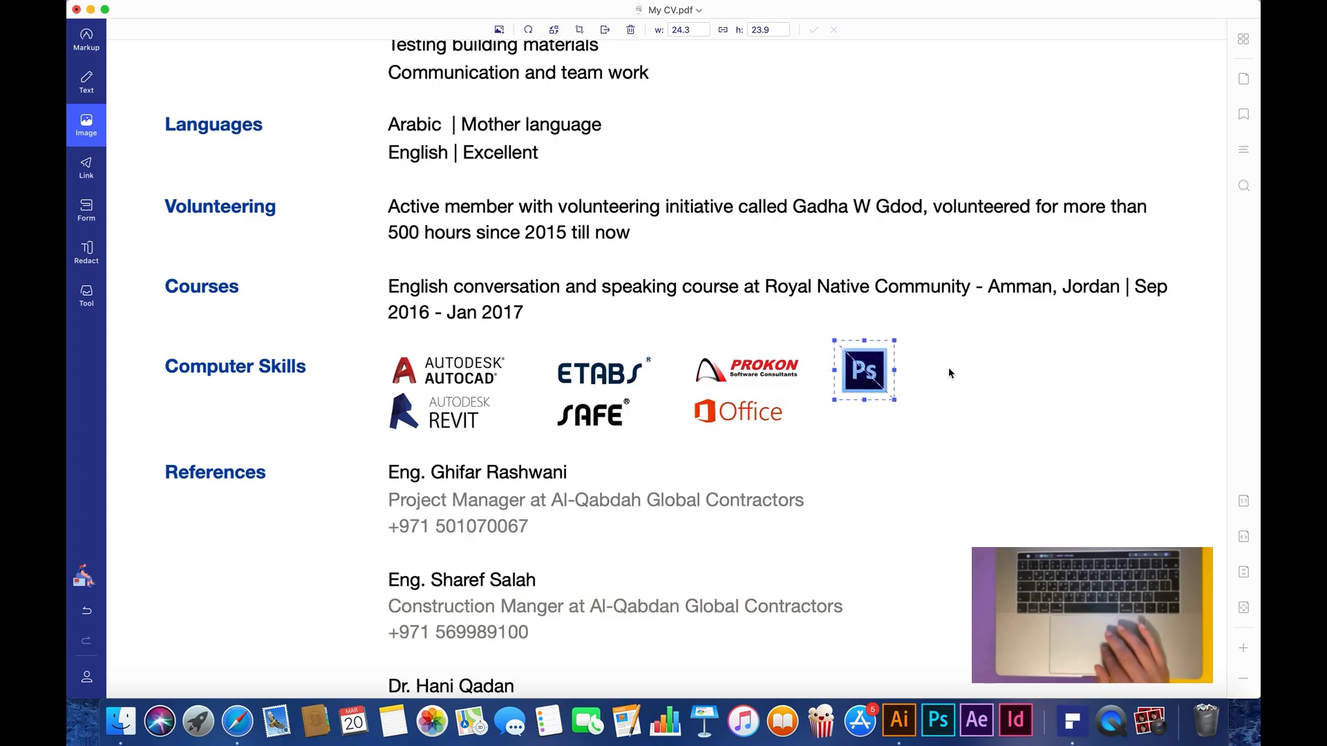
- Rotate the Photoshop icon through a full turn in four 90-degree increments
click(529, 31)
click(529, 30)
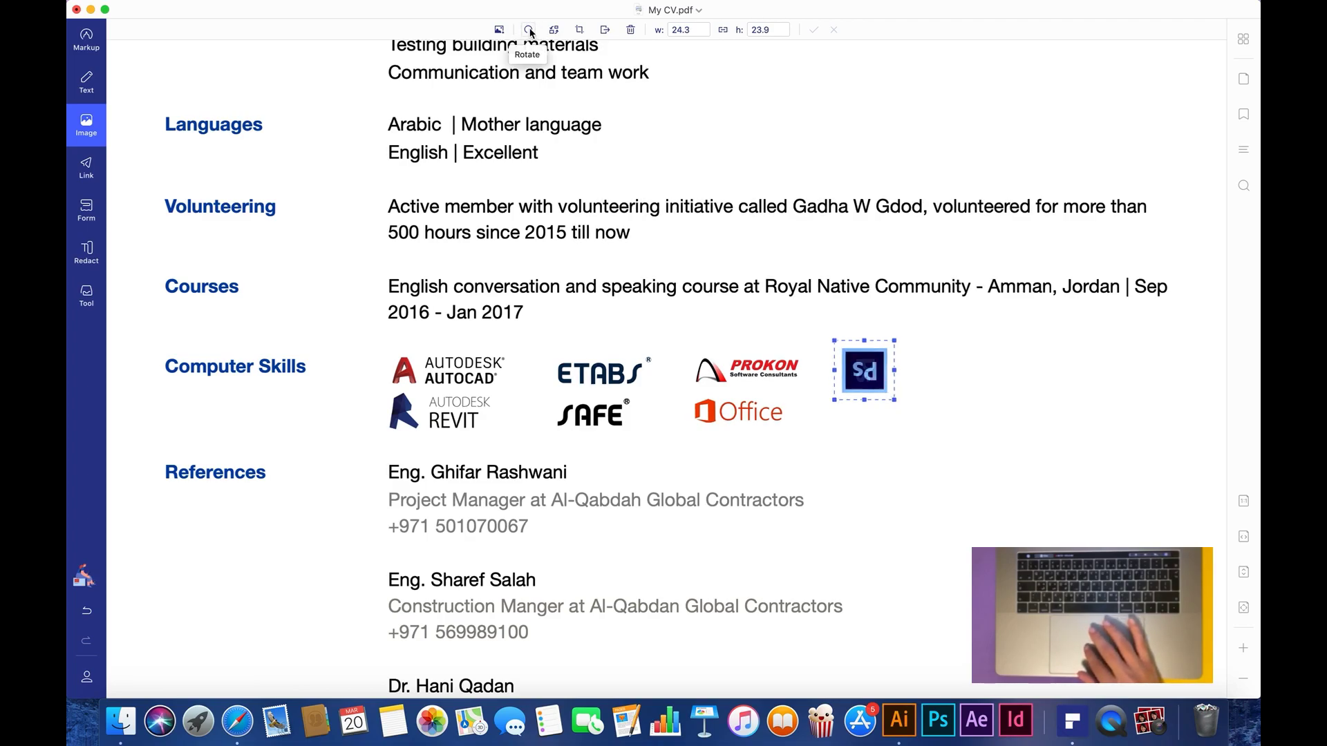
click(529, 31)
click(529, 31)
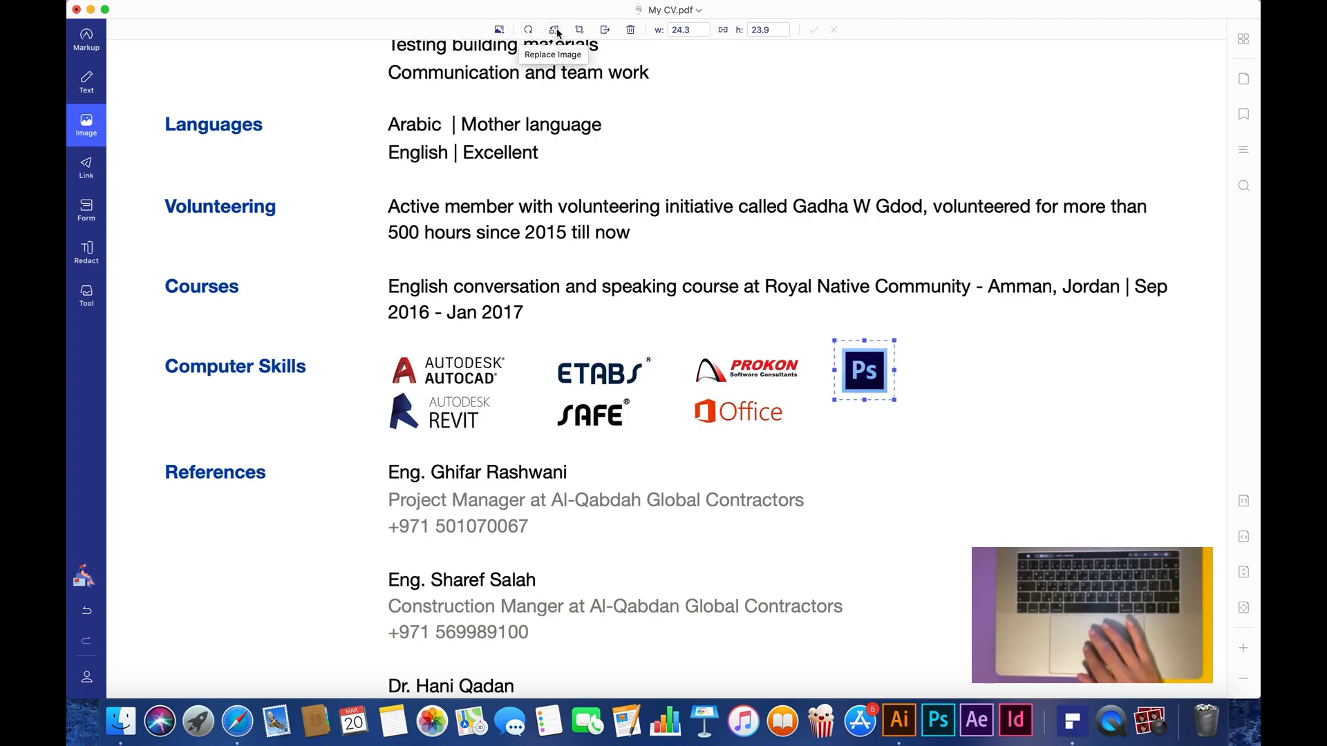
click(557, 30)
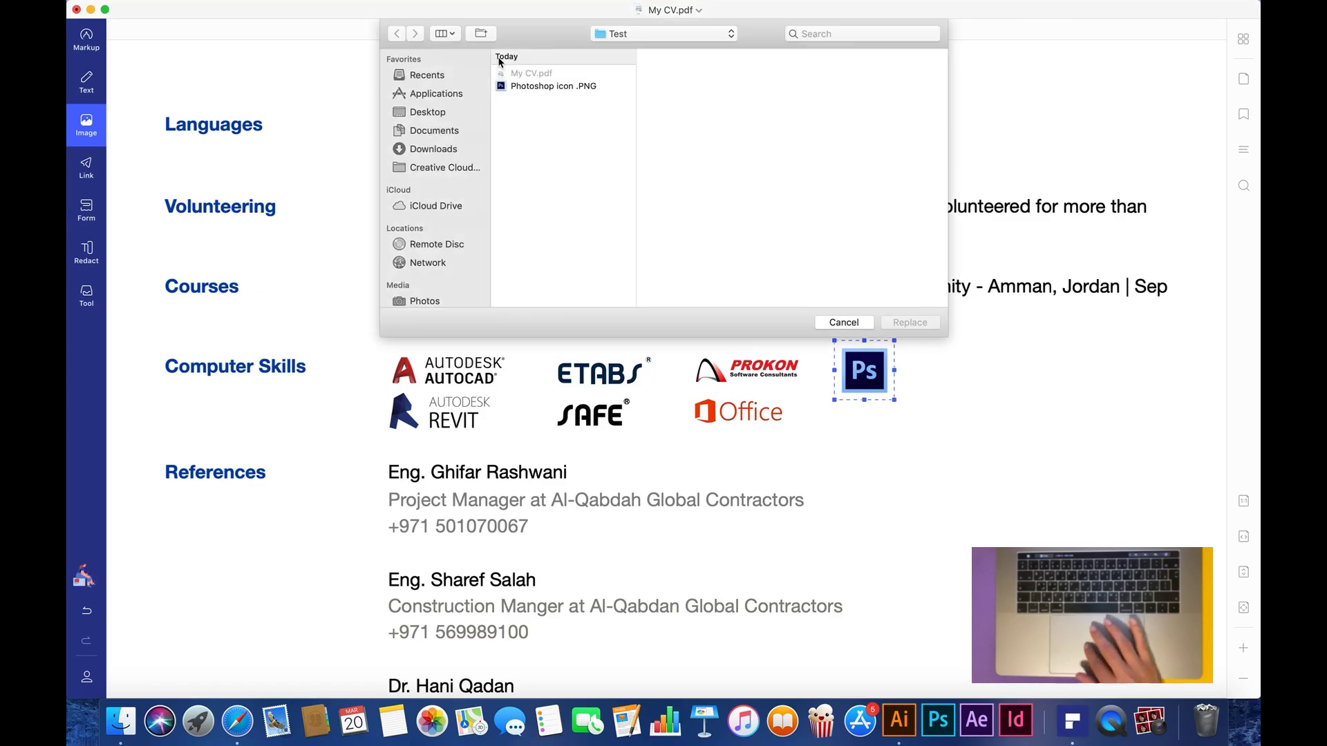
key(Return)
click(835, 30)
- Set the Photoshop icon's width to 25 and its height to 25
double_click(696, 31)
text(25)
key(Return)
double_click(768, 31)
text(25)
key(Return)
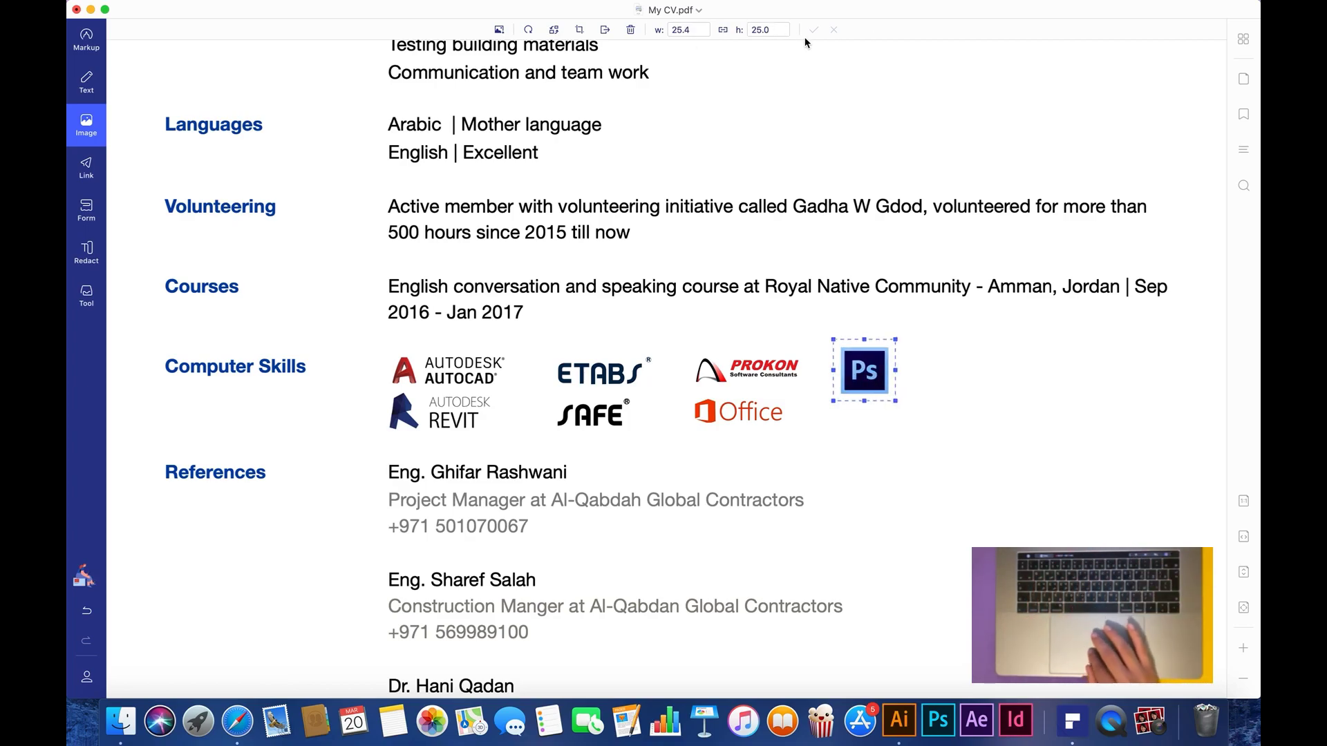
- Add a page link below the last reference on page 2 that goes to page 2
scroll(937, 372, down, 5)
scroll(937, 372, up, 10)
scroll(938, 378, up, 5)
scroll(938, 377, down, 10)
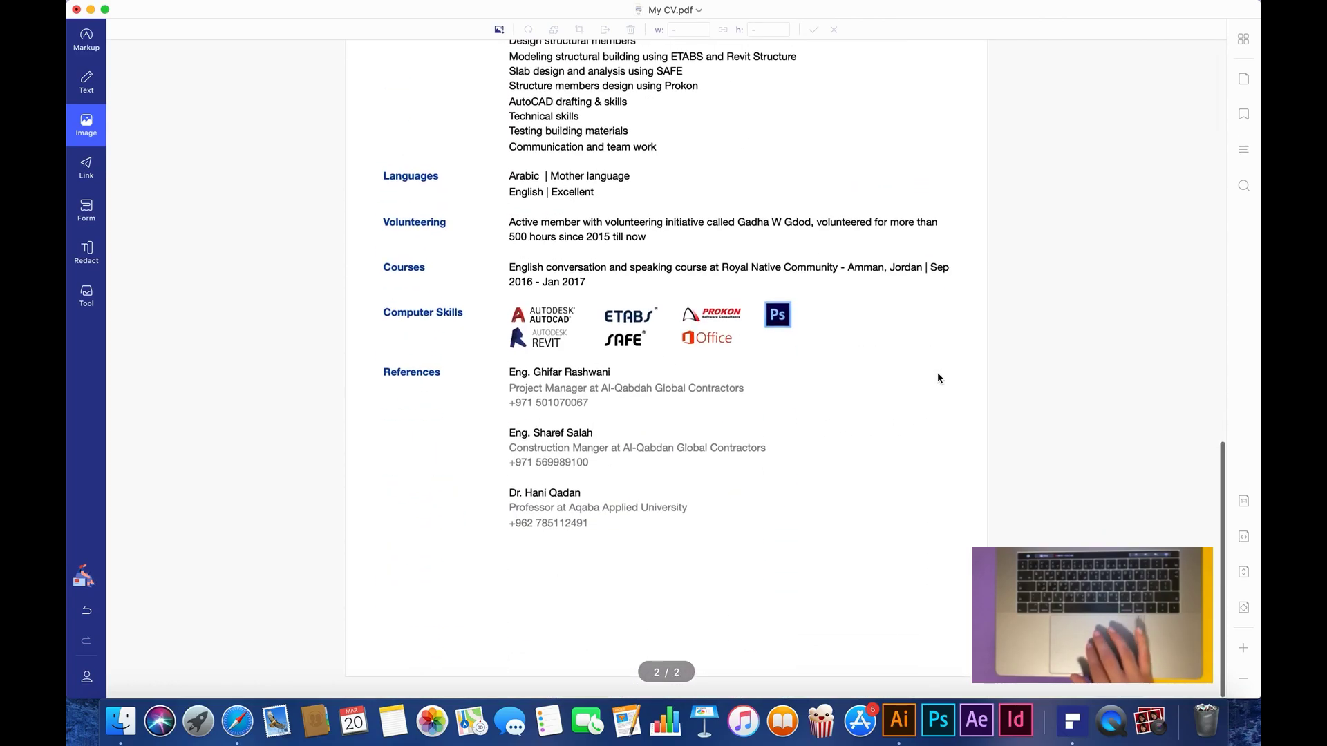
click(96, 168)
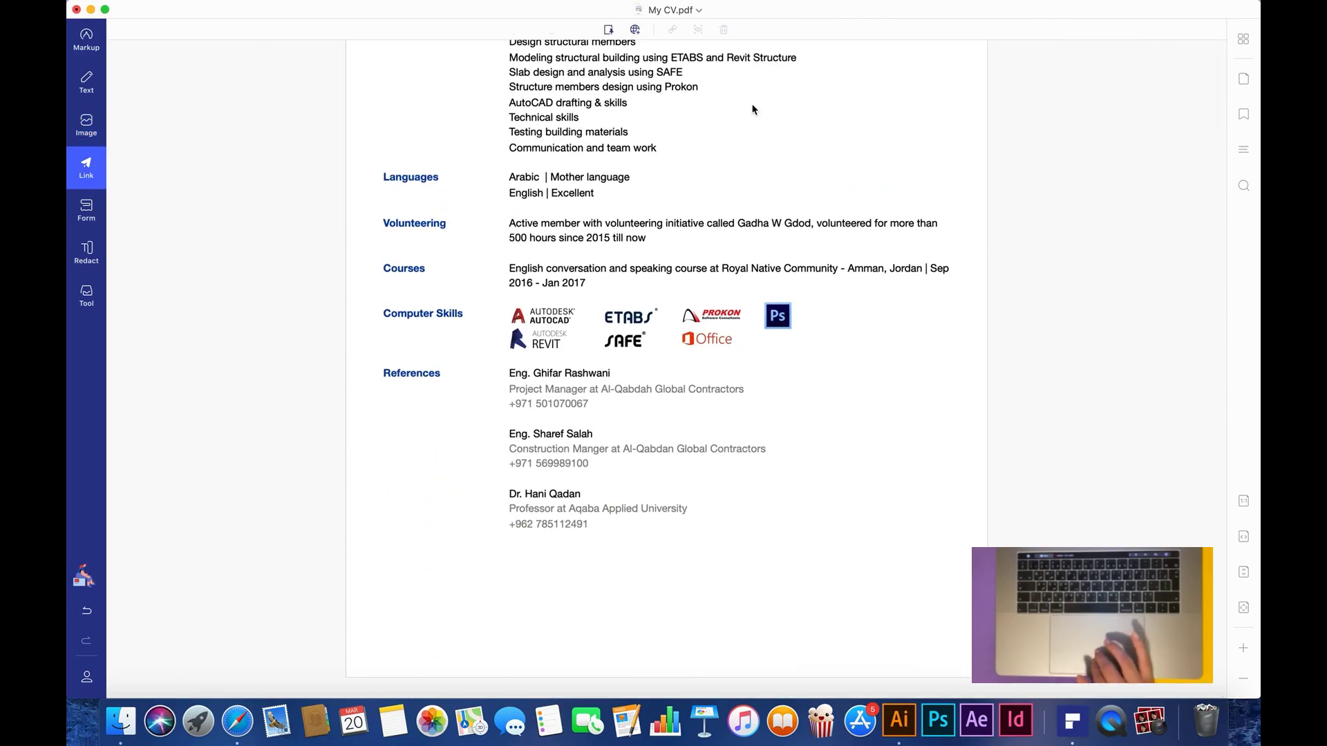
scroll(753, 110, up, 10)
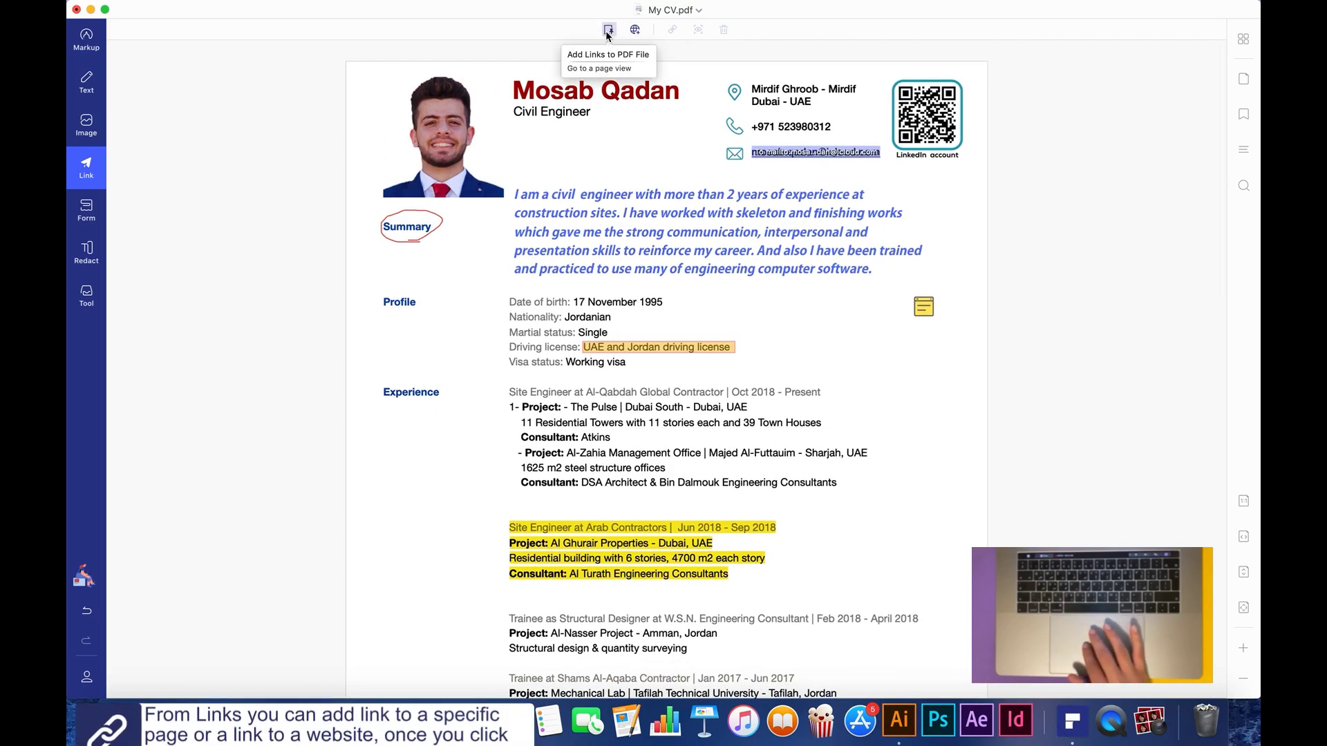
click(609, 31)
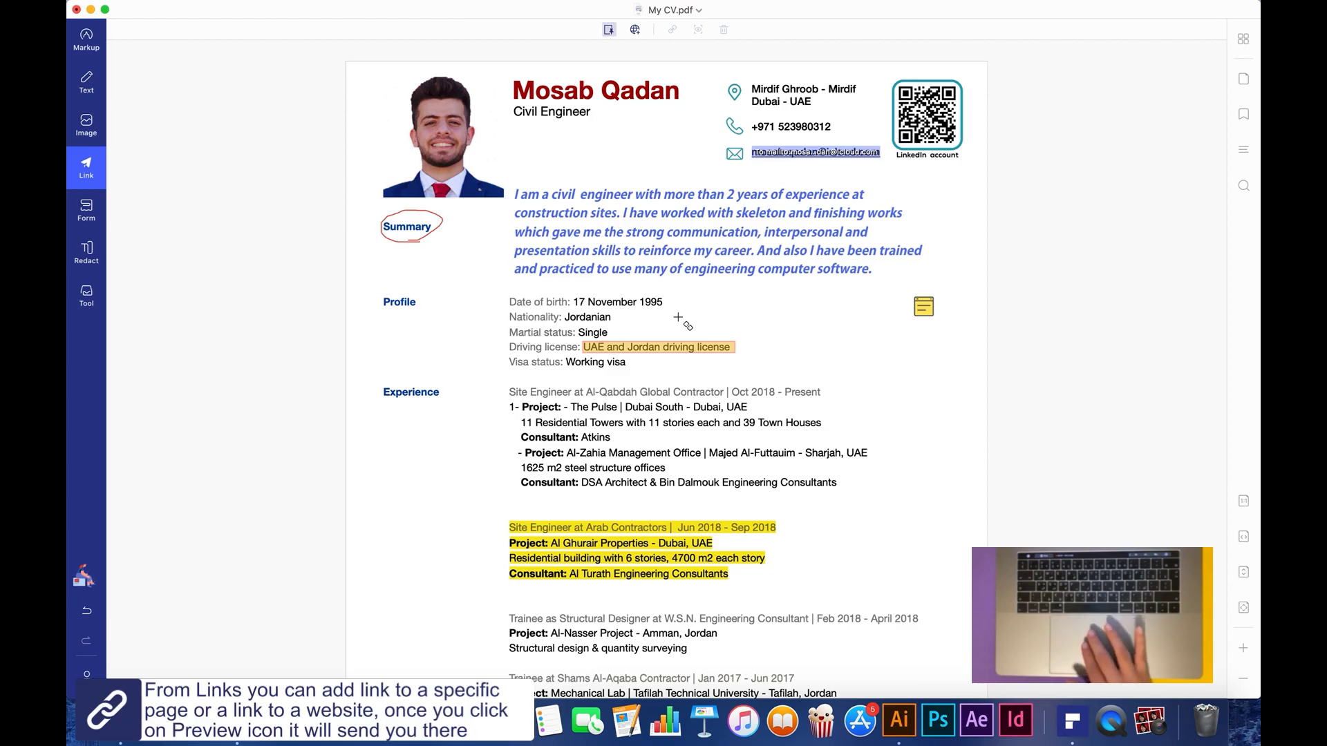
scroll(684, 323, down, 15)
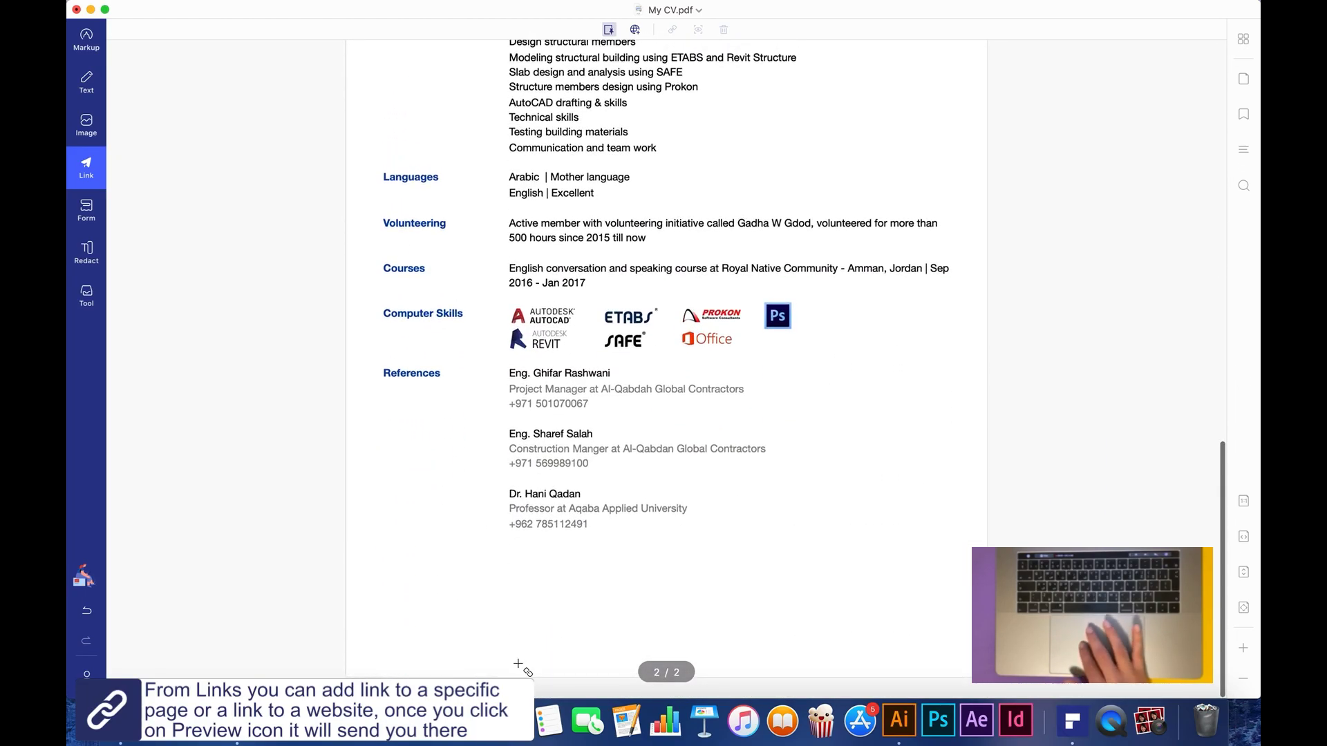
drag(505, 552, 615, 571)
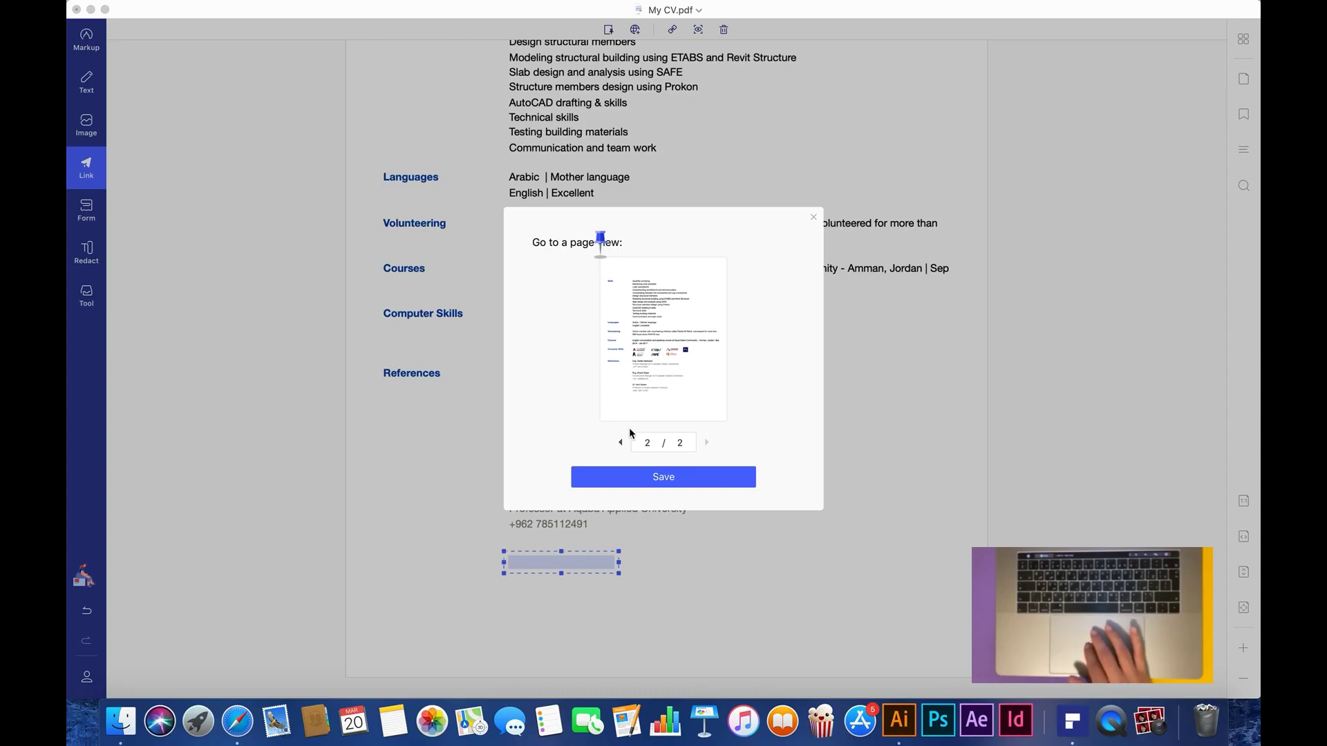
click(652, 474)
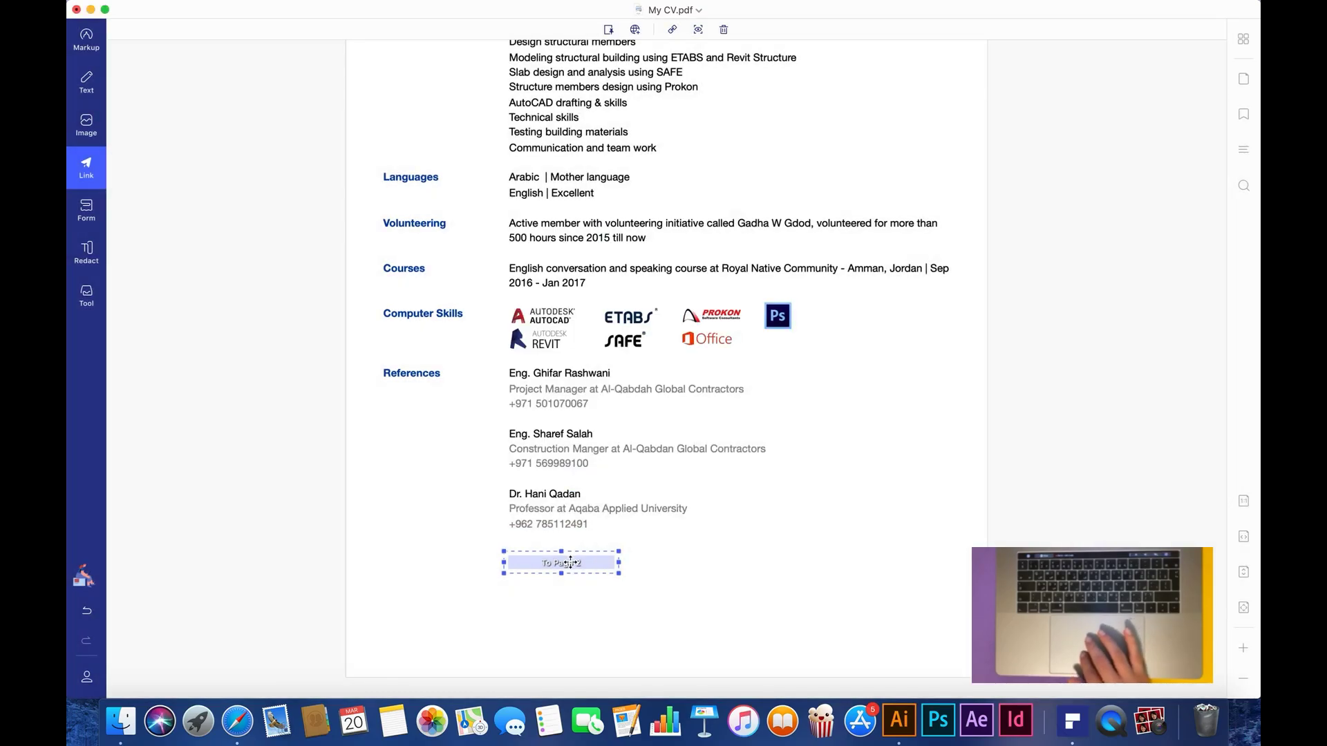
- Move the page link to the upper right of page 2, above Skills, and change its target to page 1
drag(583, 552, 475, 562)
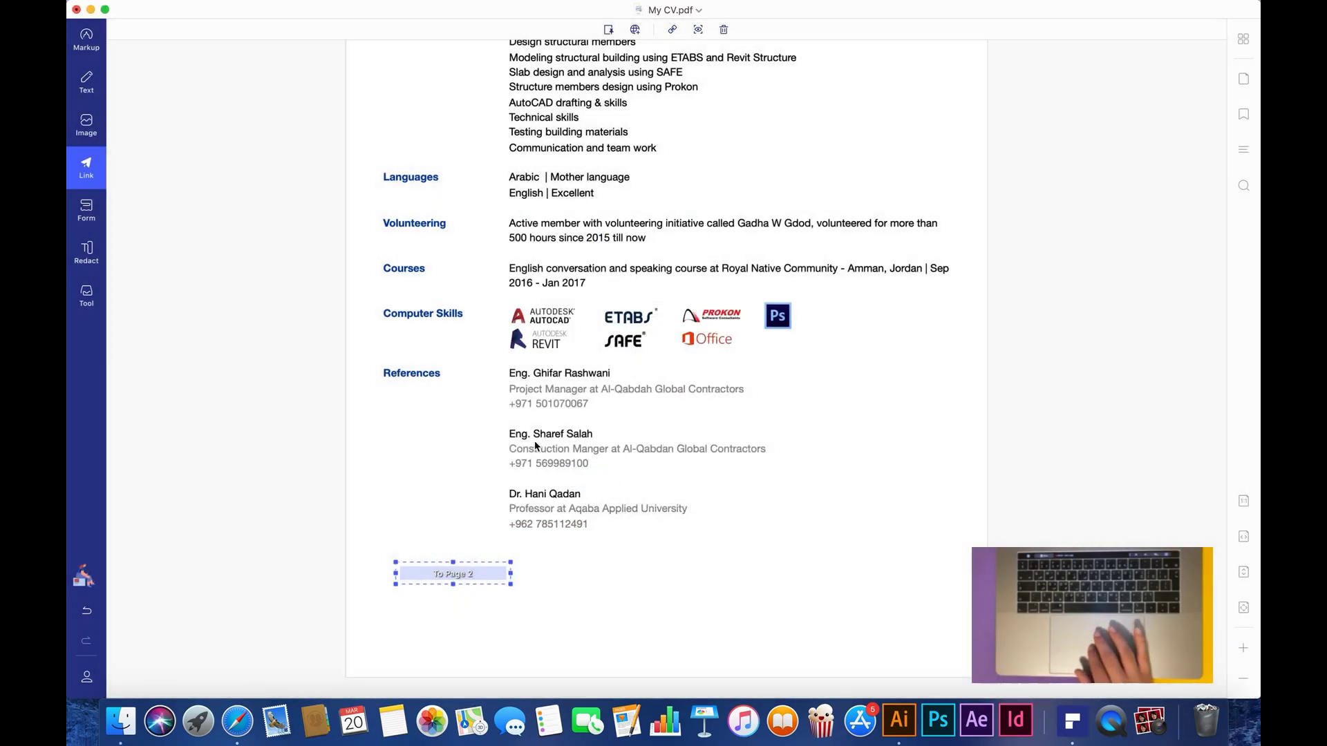
scroll(409, 284, up, 6)
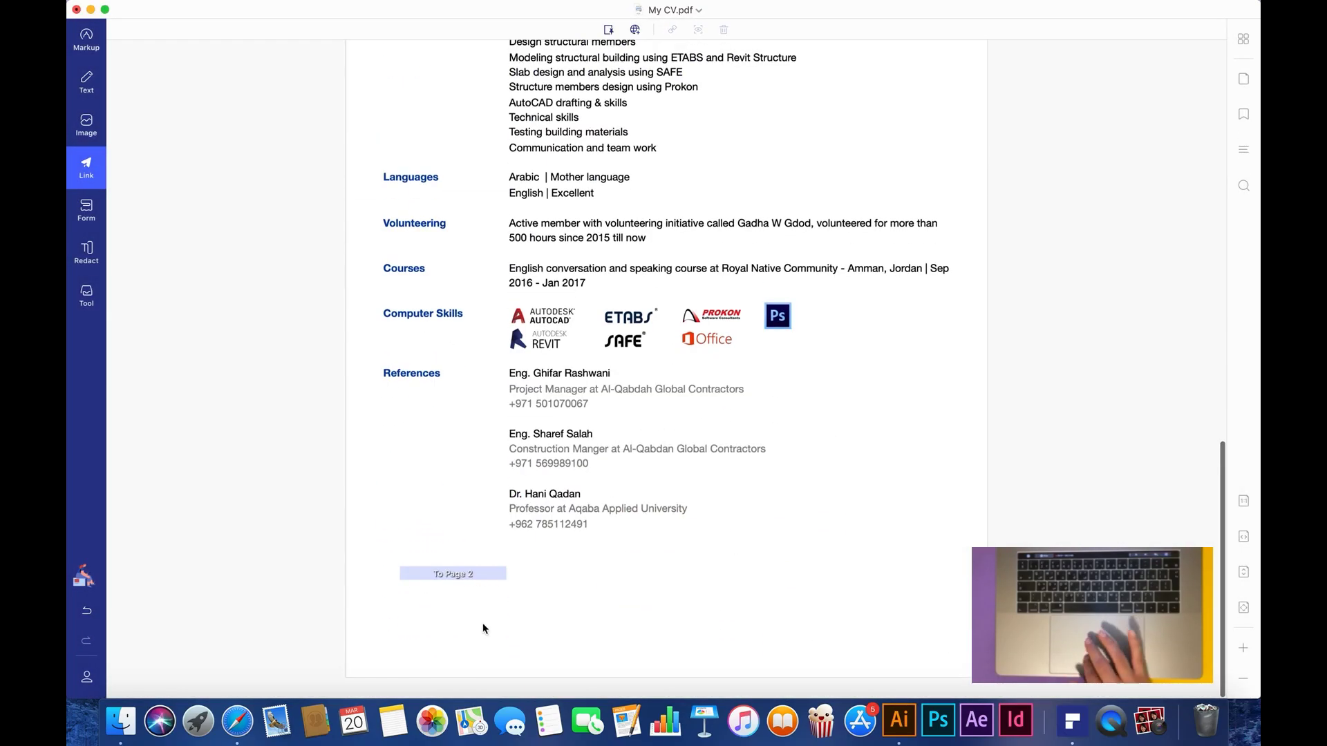
drag(459, 568, 894, 391)
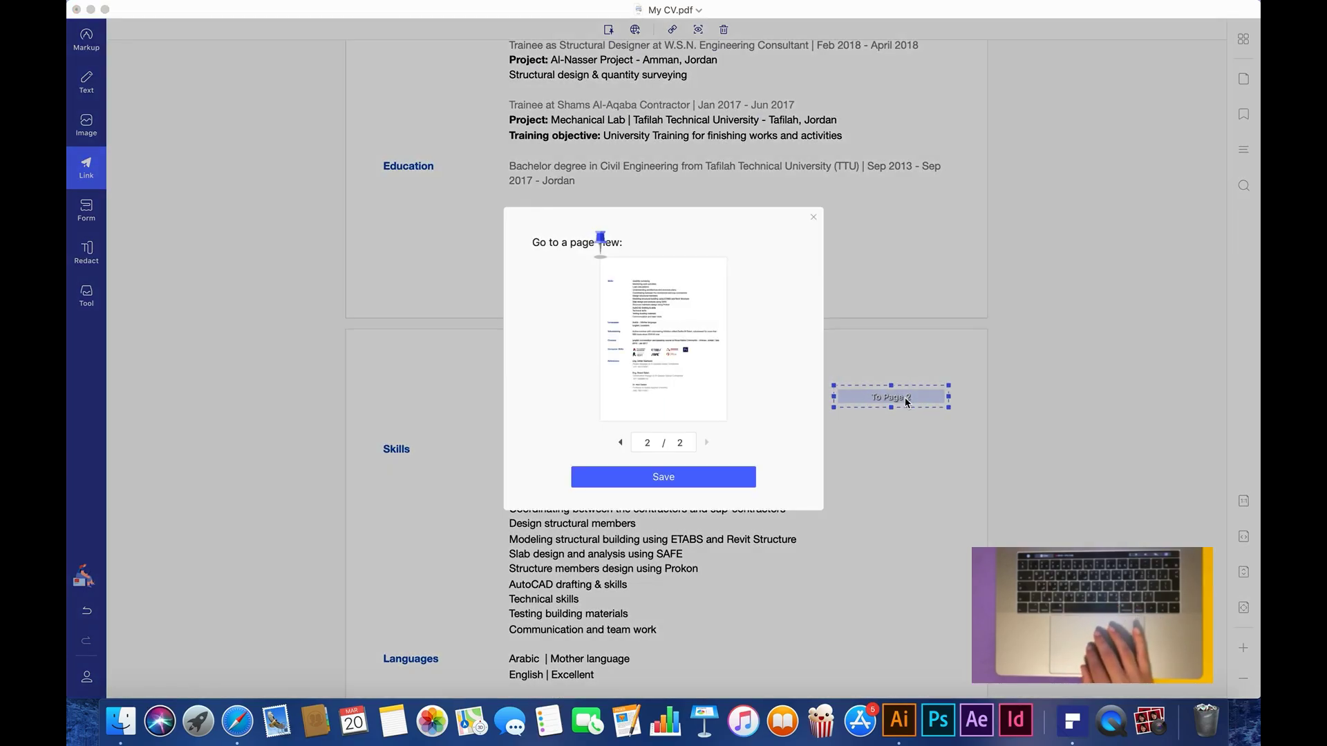
click(660, 474)
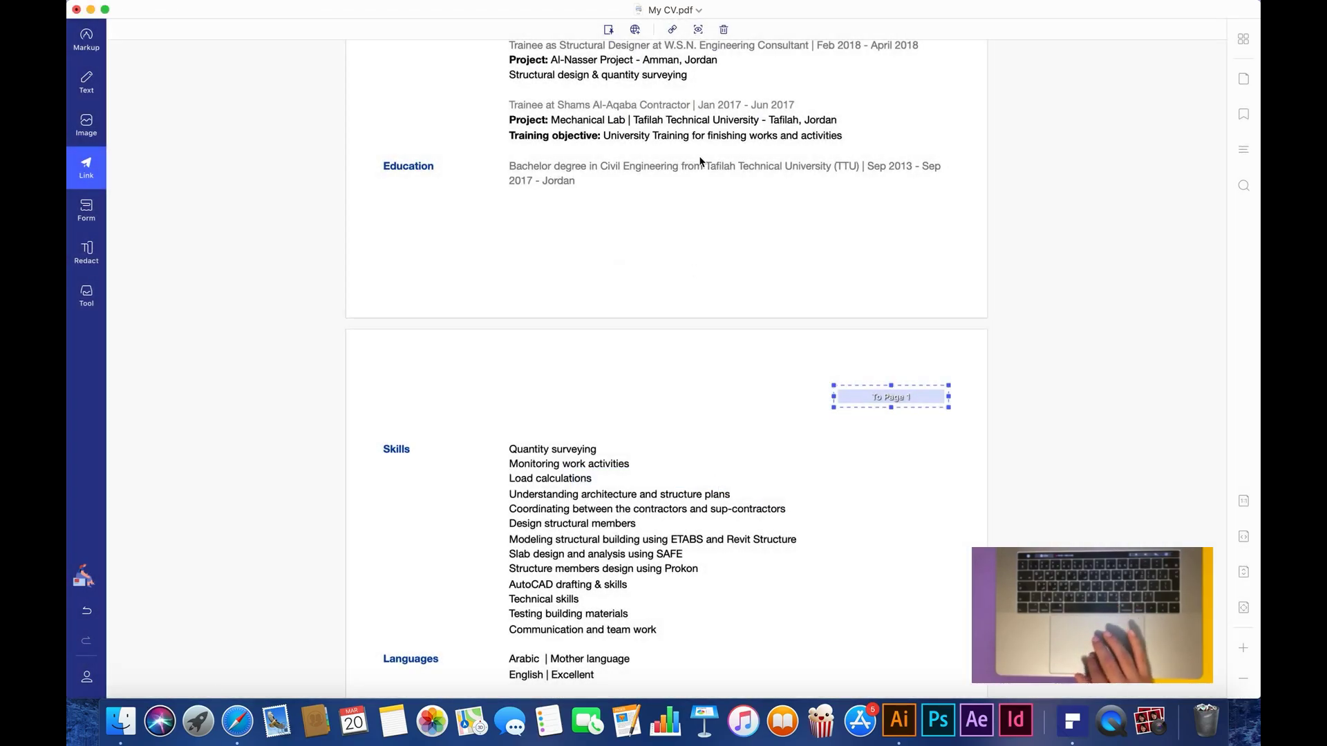
click(634, 29)
drag(525, 200, 858, 232)
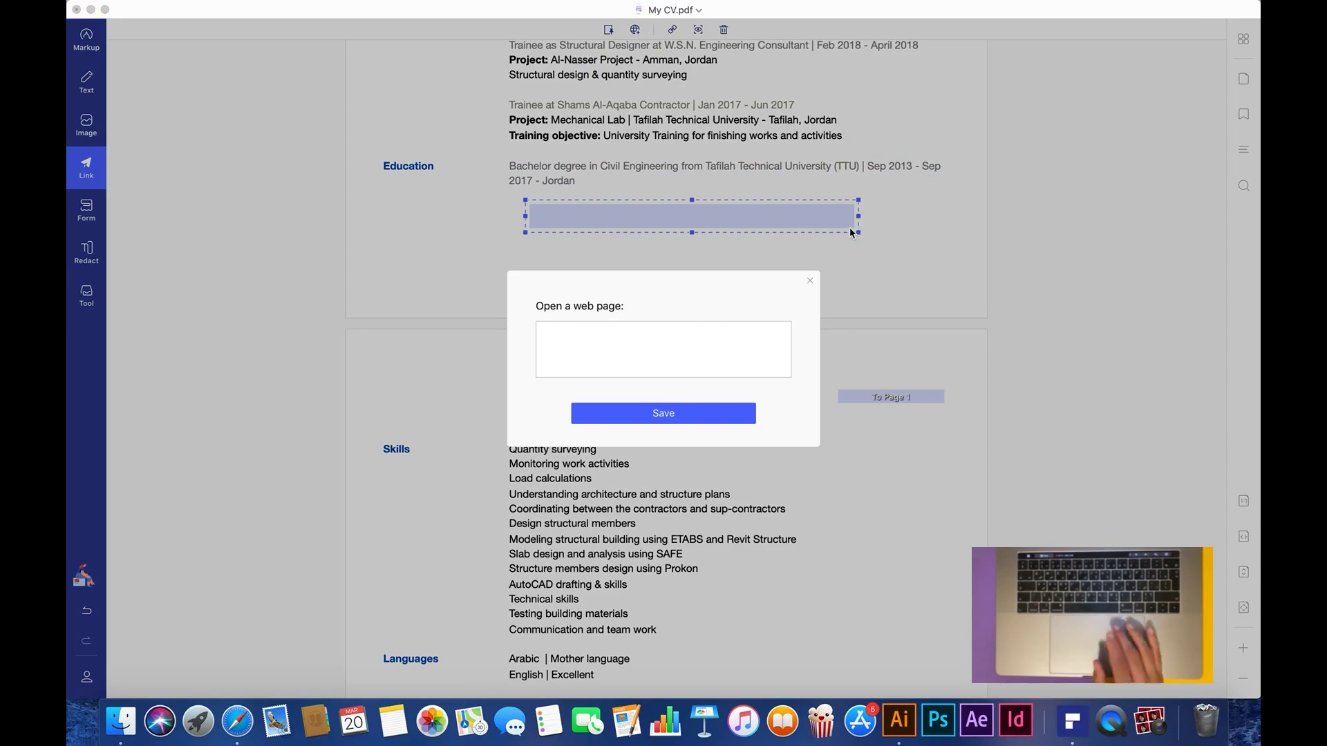
text(www.google.com)
click(663, 413)
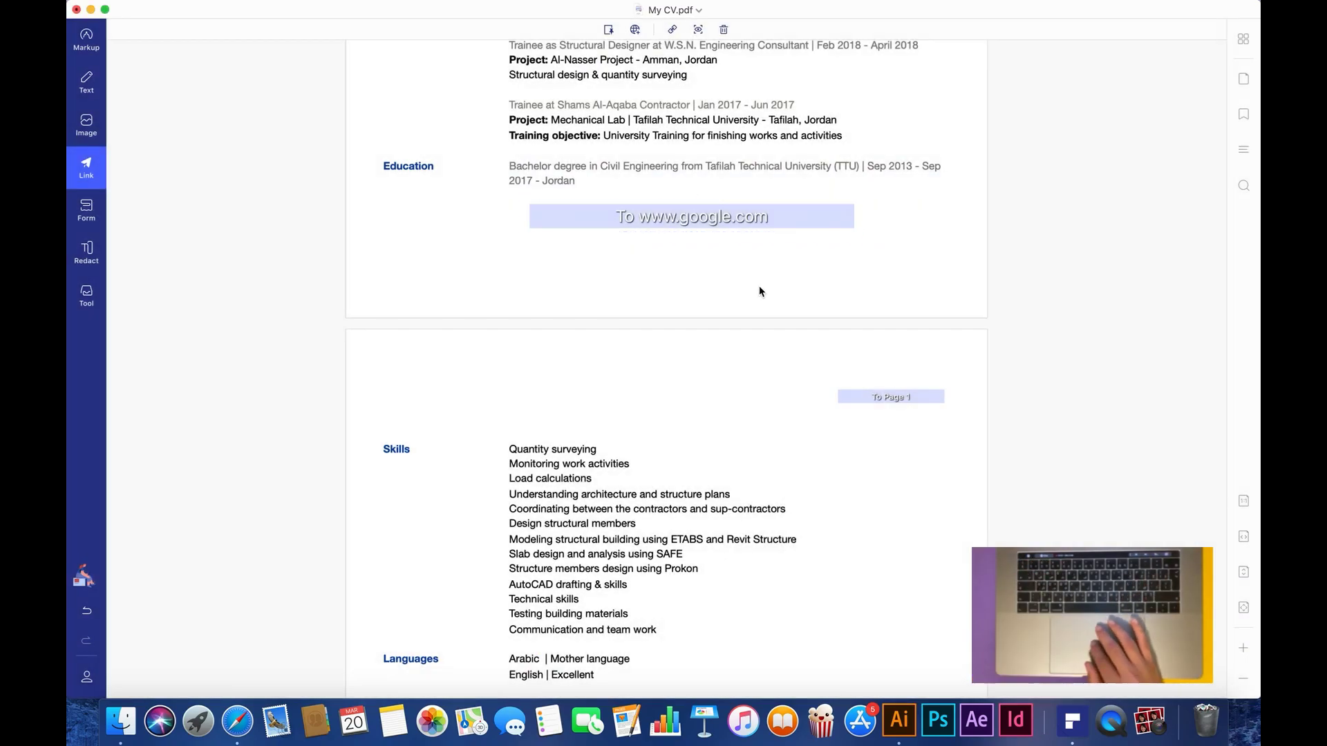
scroll(701, 301, up, 2)
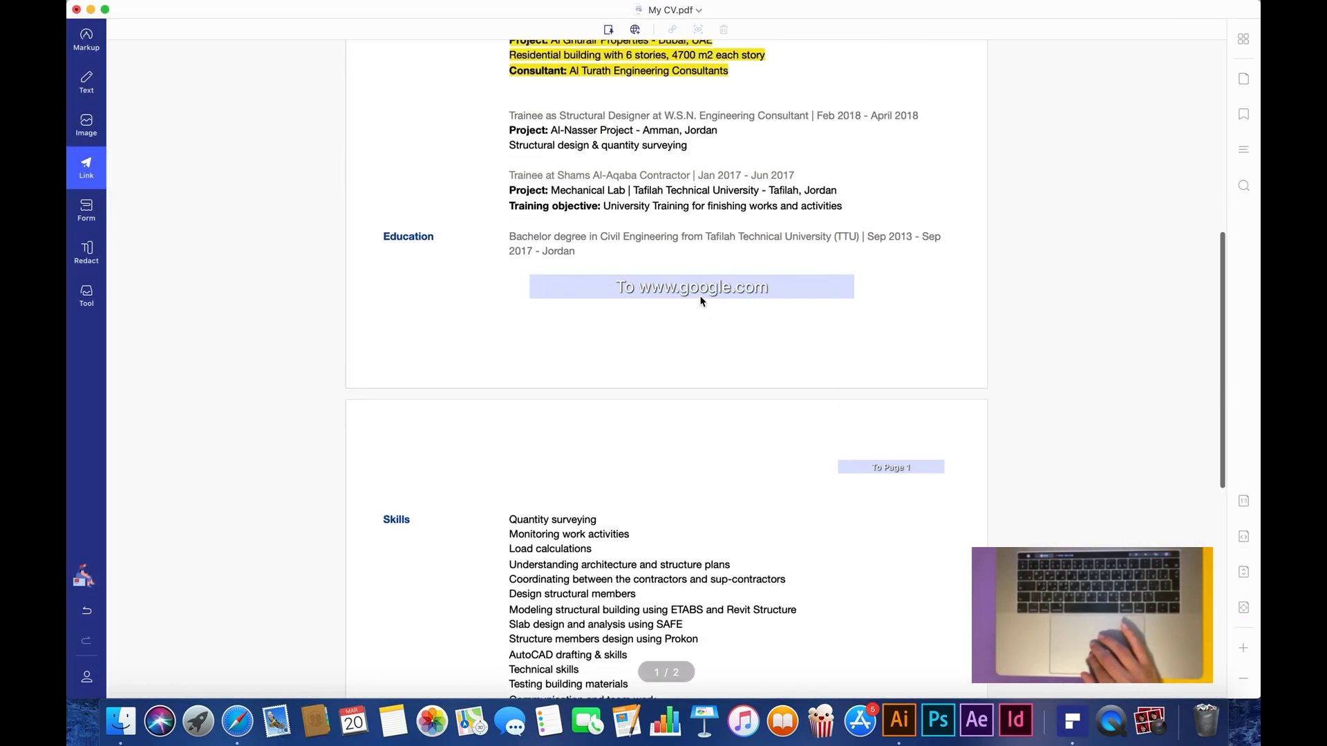
scroll(701, 301, up, 5)
click(663, 496)
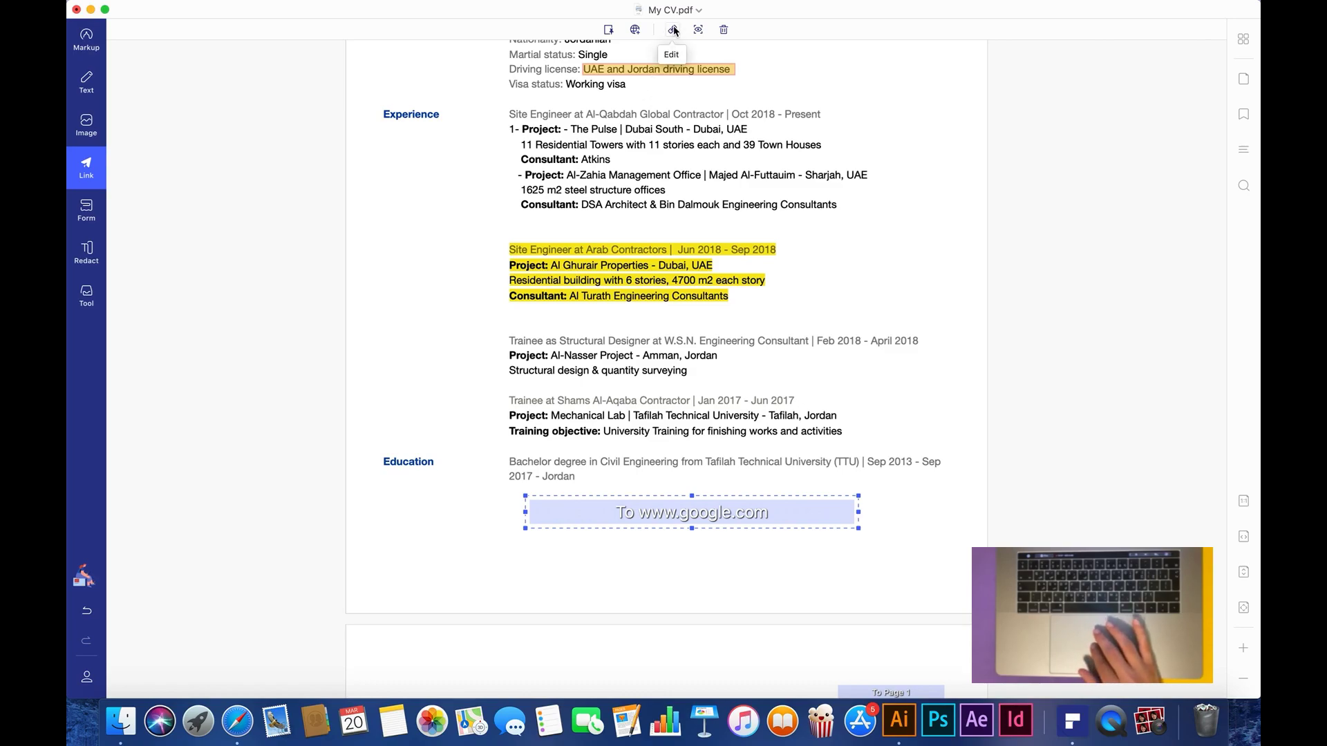
click(697, 30)
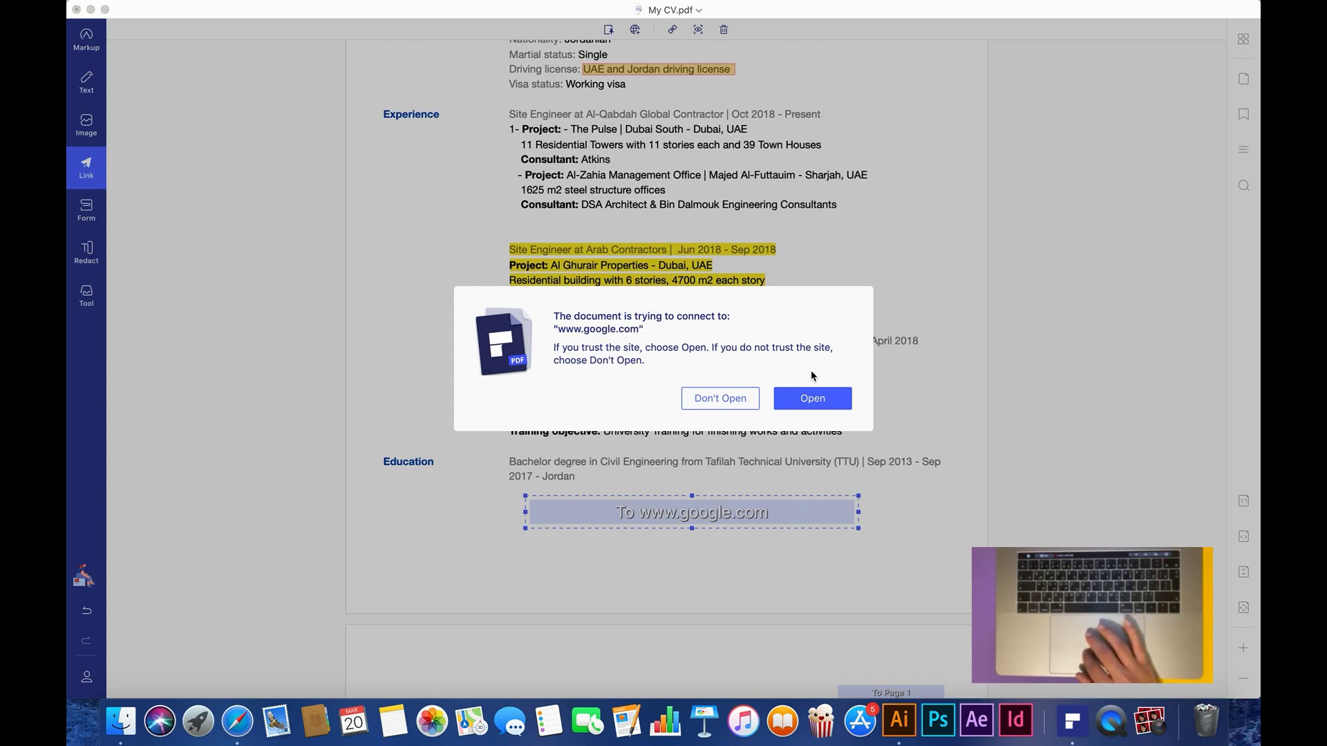
click(792, 398)
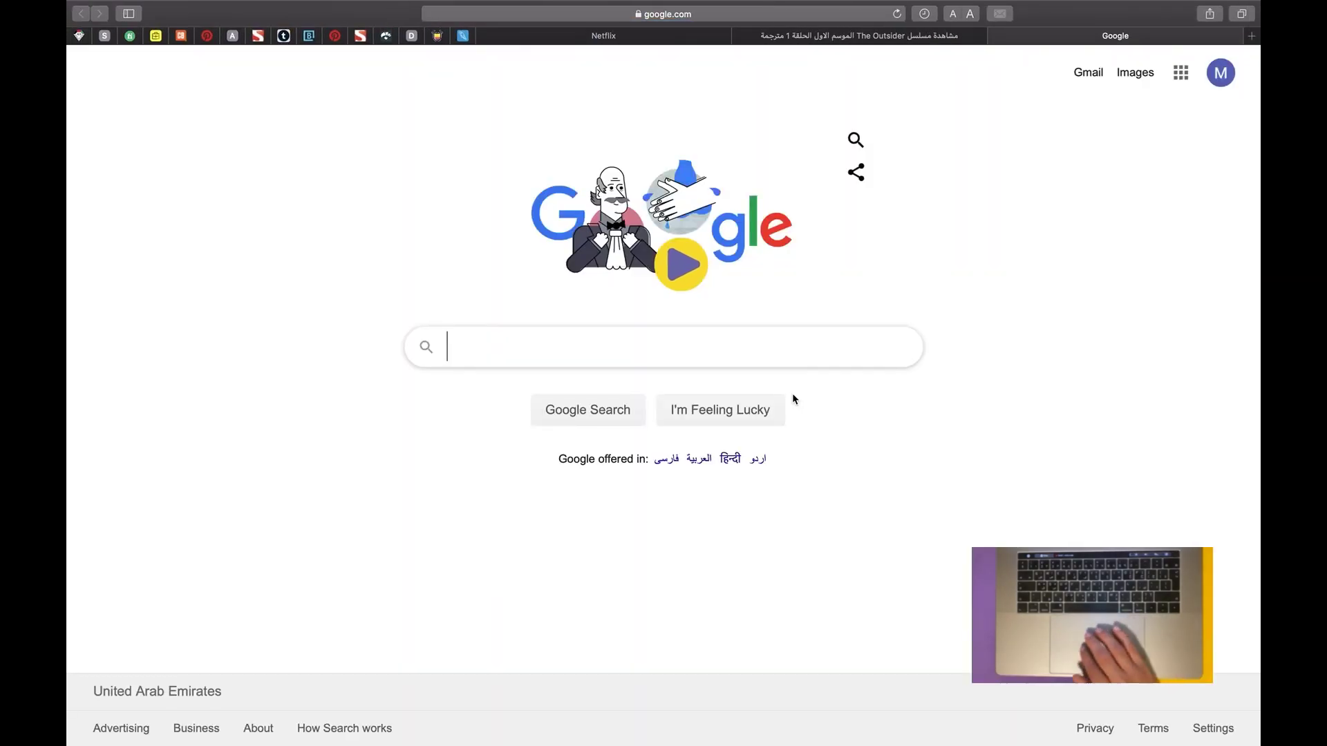
- Return to PDFelement, preview the To Page 1 link, and go back to the links around the page break
key(super+Tab)
click(618, 583)
scroll(877, 583, down, 5)
click(887, 484)
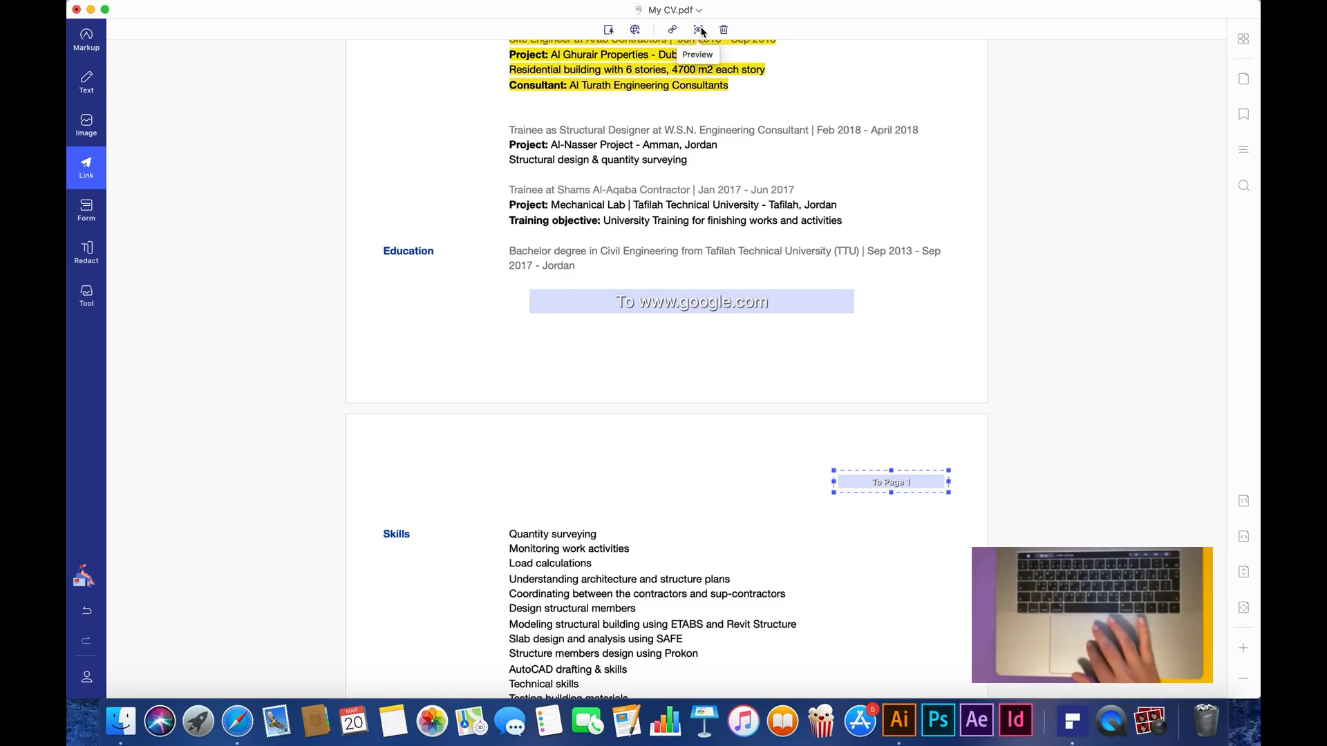
click(698, 30)
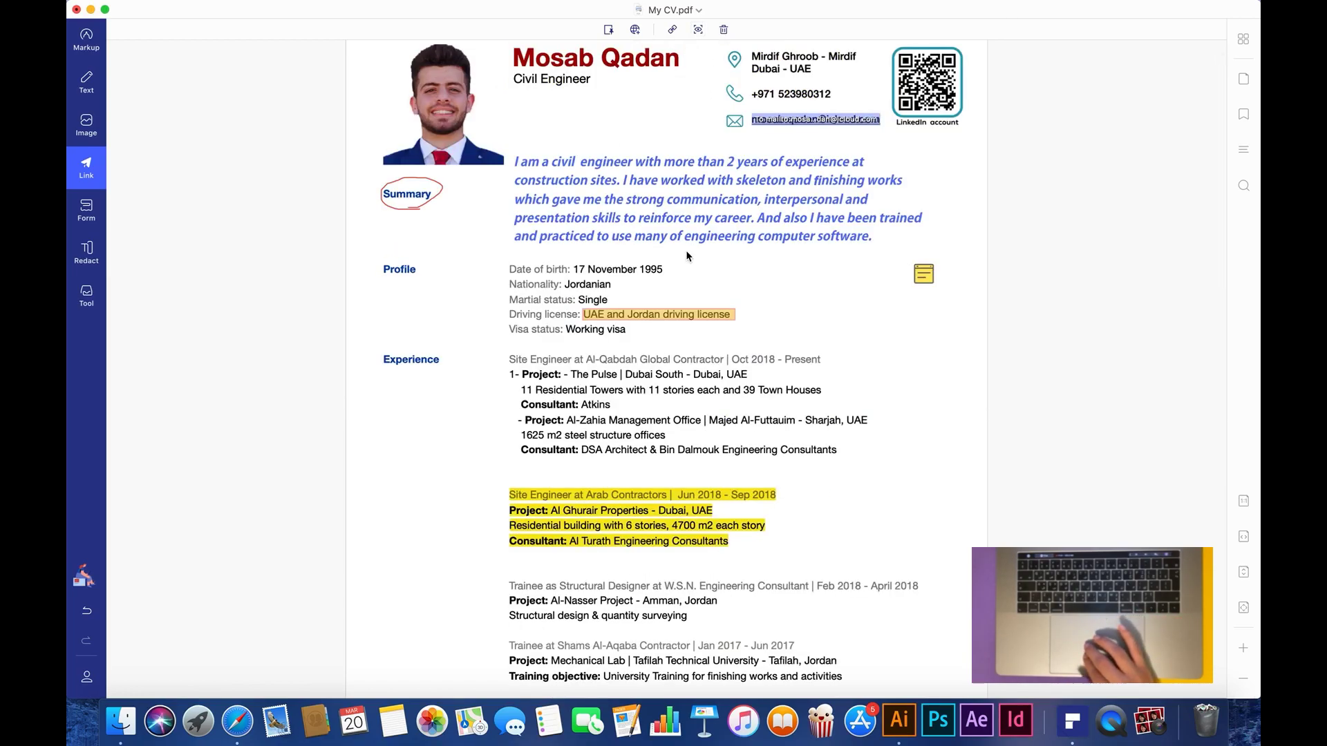
scroll(687, 256, down, 15)
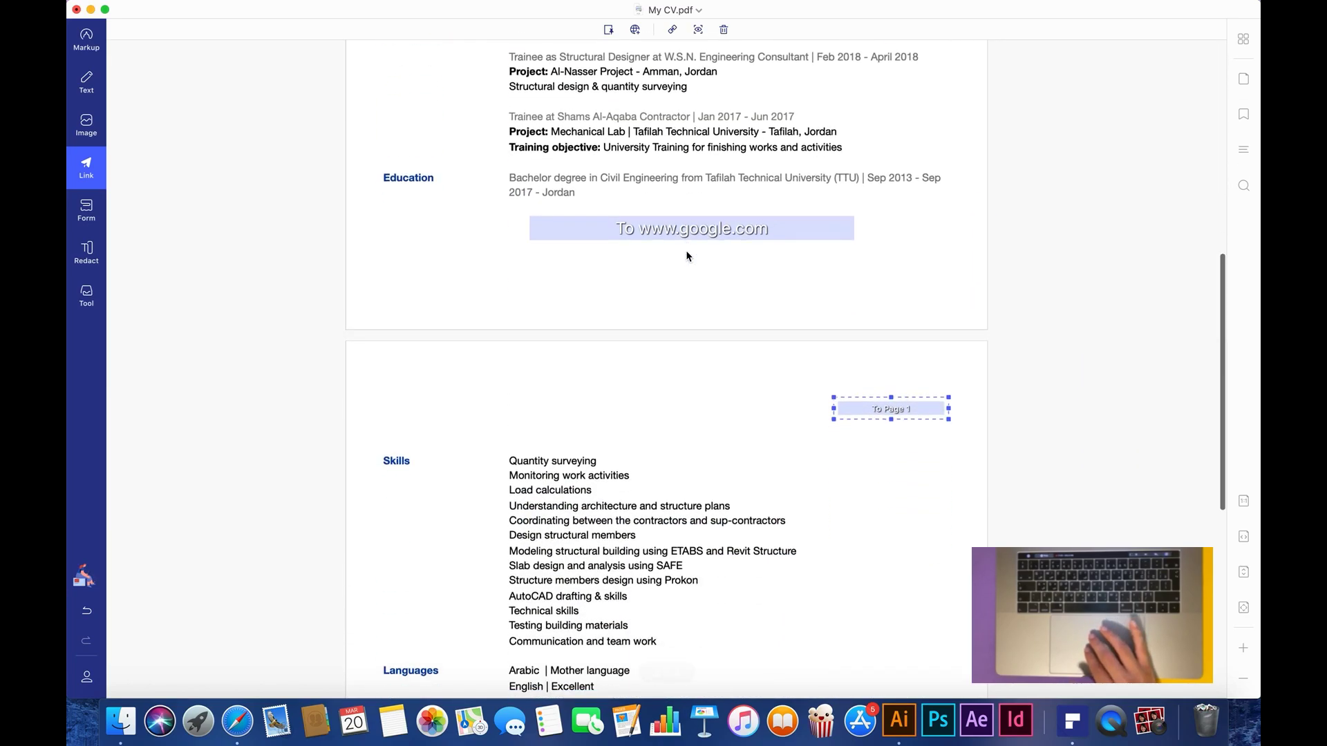
- Add a check box form field on page 2, in the empty space beside the last reference
click(671, 297)
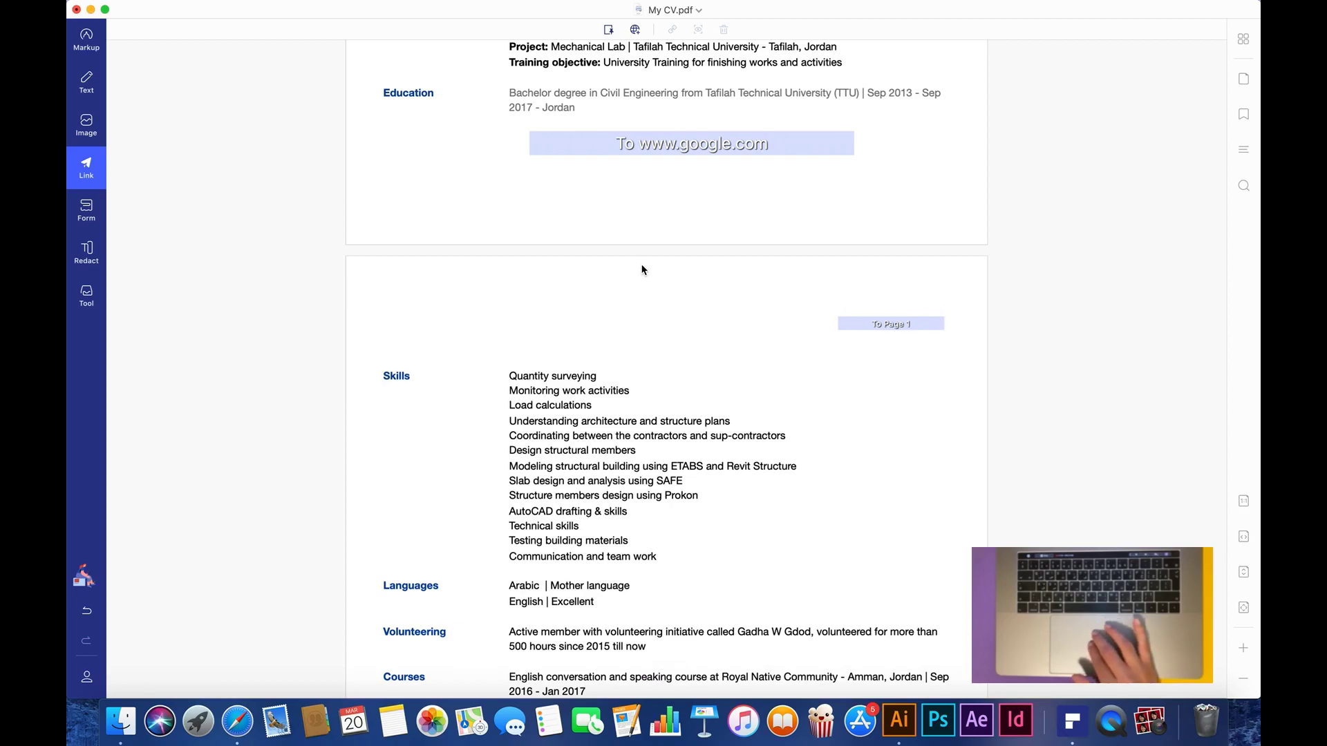
scroll(642, 270, up, 15)
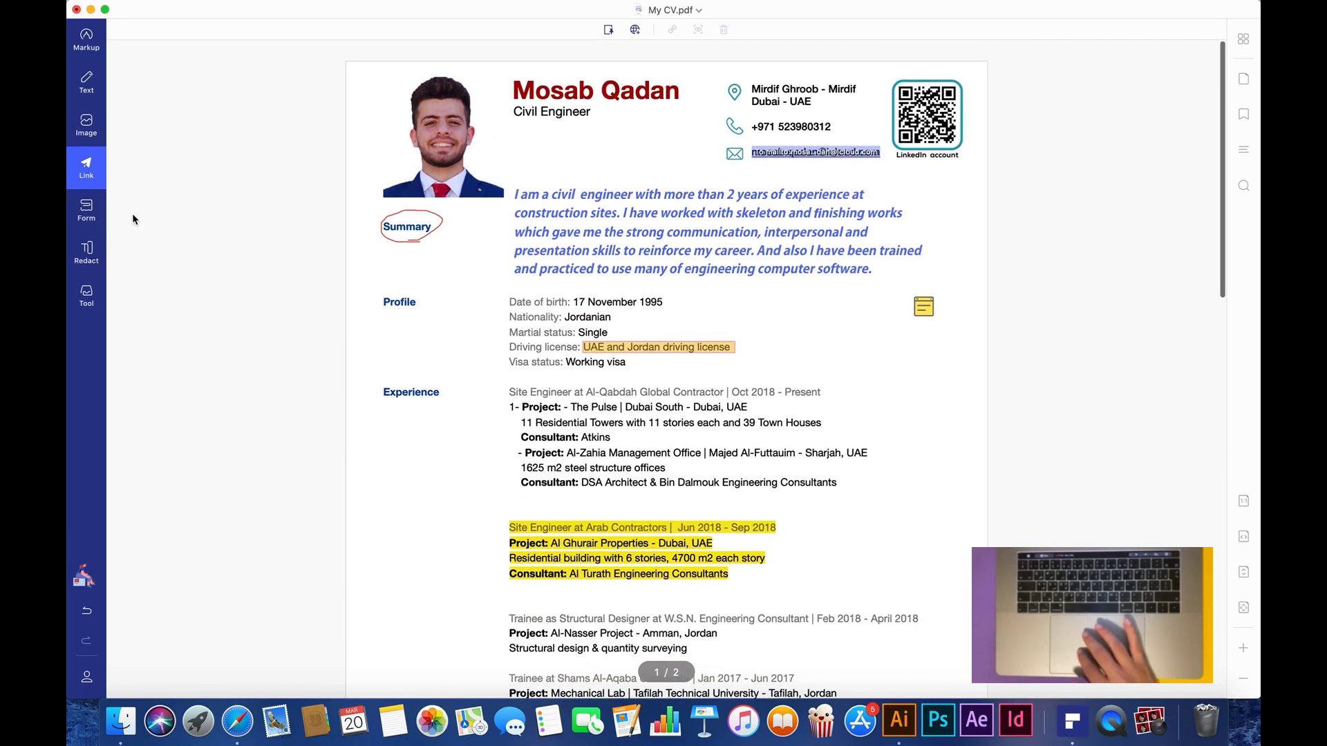
click(94, 227)
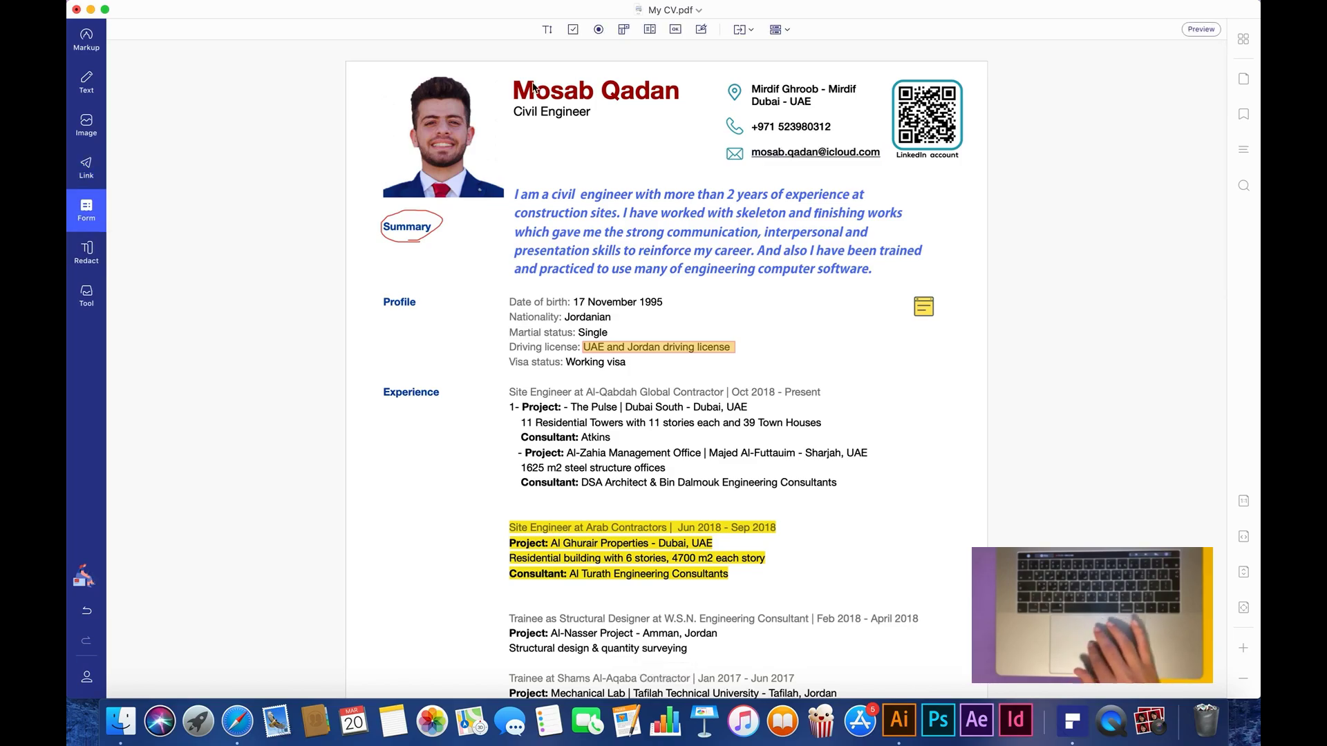
scroll(619, 41, down, 20)
click(573, 29)
click(502, 542)
drag(504, 561, 837, 453)
scroll(753, 564, up, 10)
- Give the check box a red border, adjust its text color, and move it directly below the last reference's phone number
double_click(862, 456)
click(1182, 29)
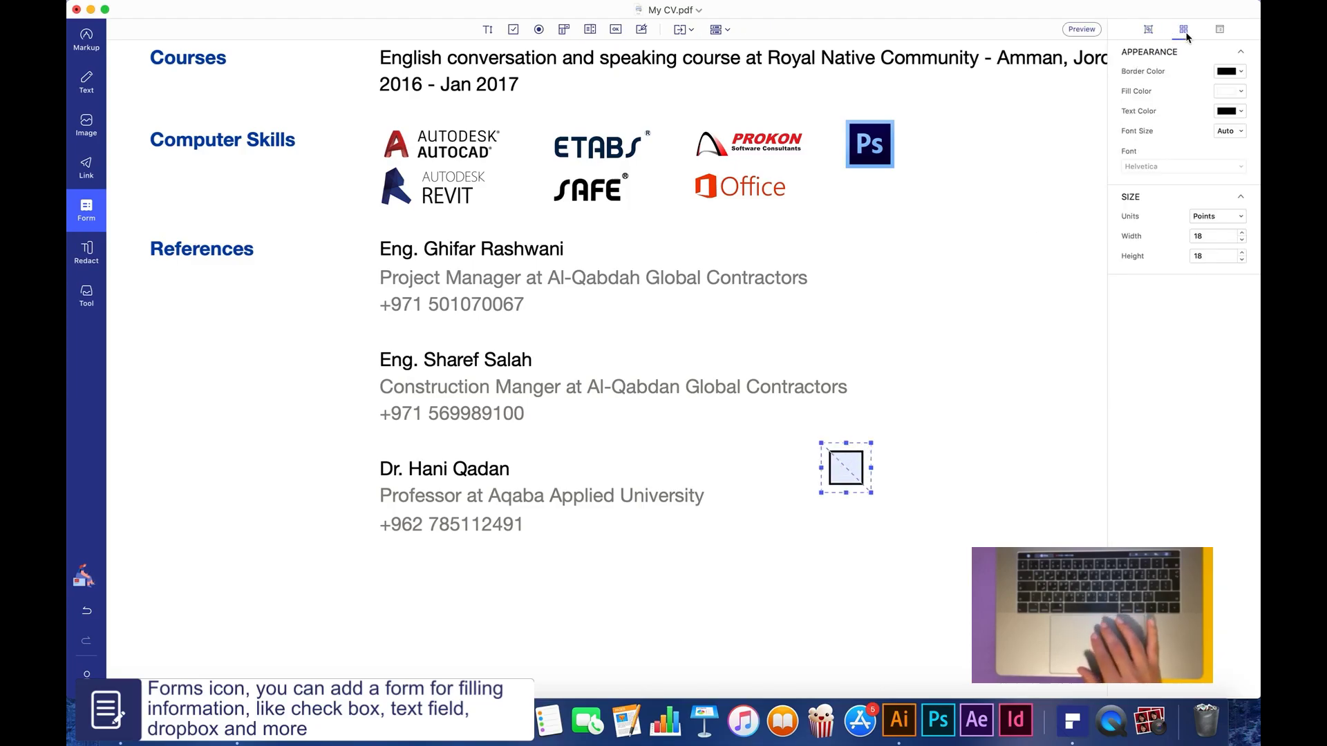
click(1230, 90)
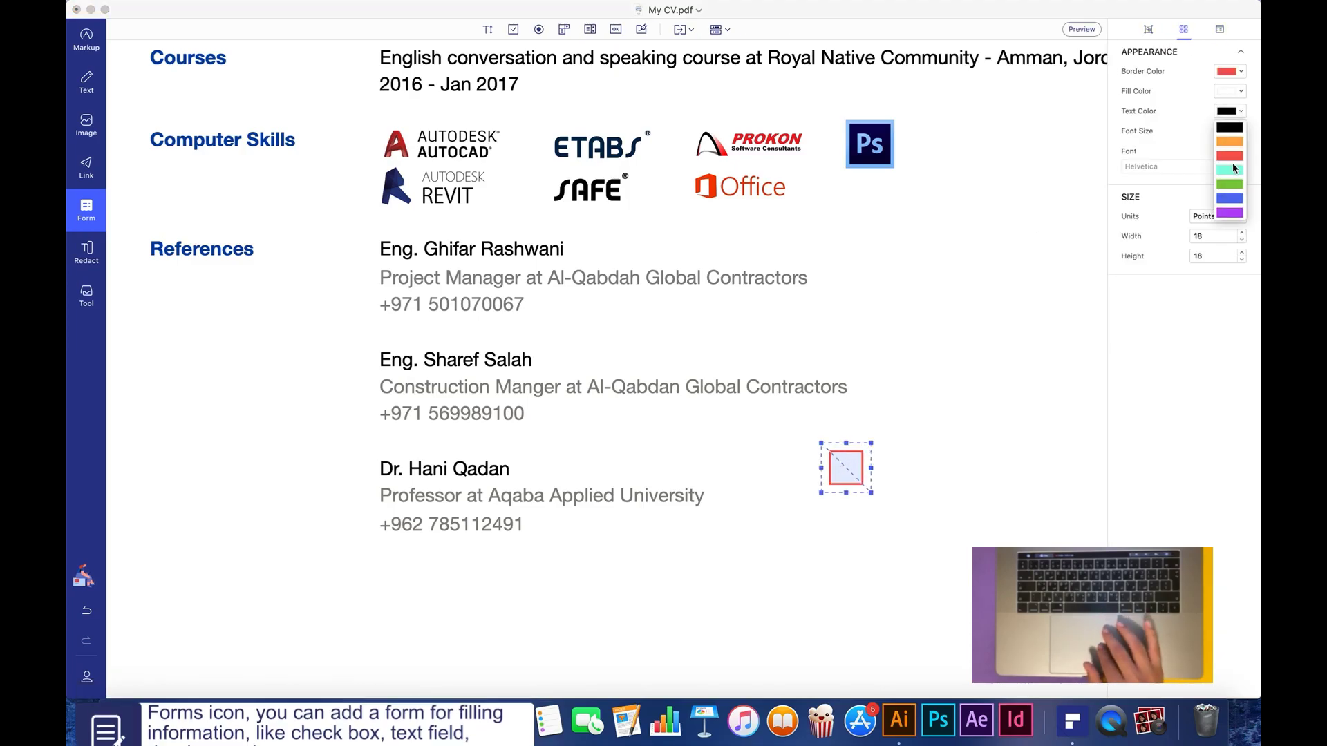
click(1230, 201)
click(1230, 111)
click(1227, 184)
click(1149, 29)
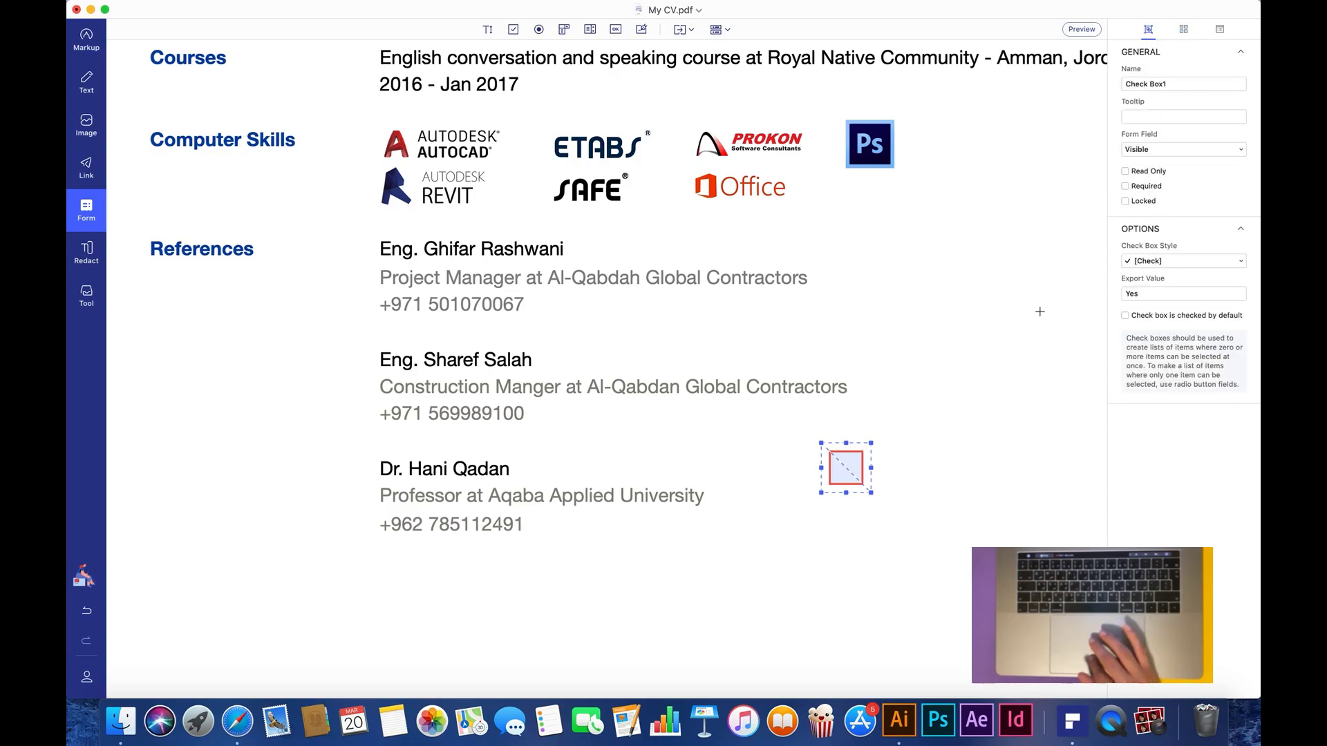
drag(846, 468, 392, 578)
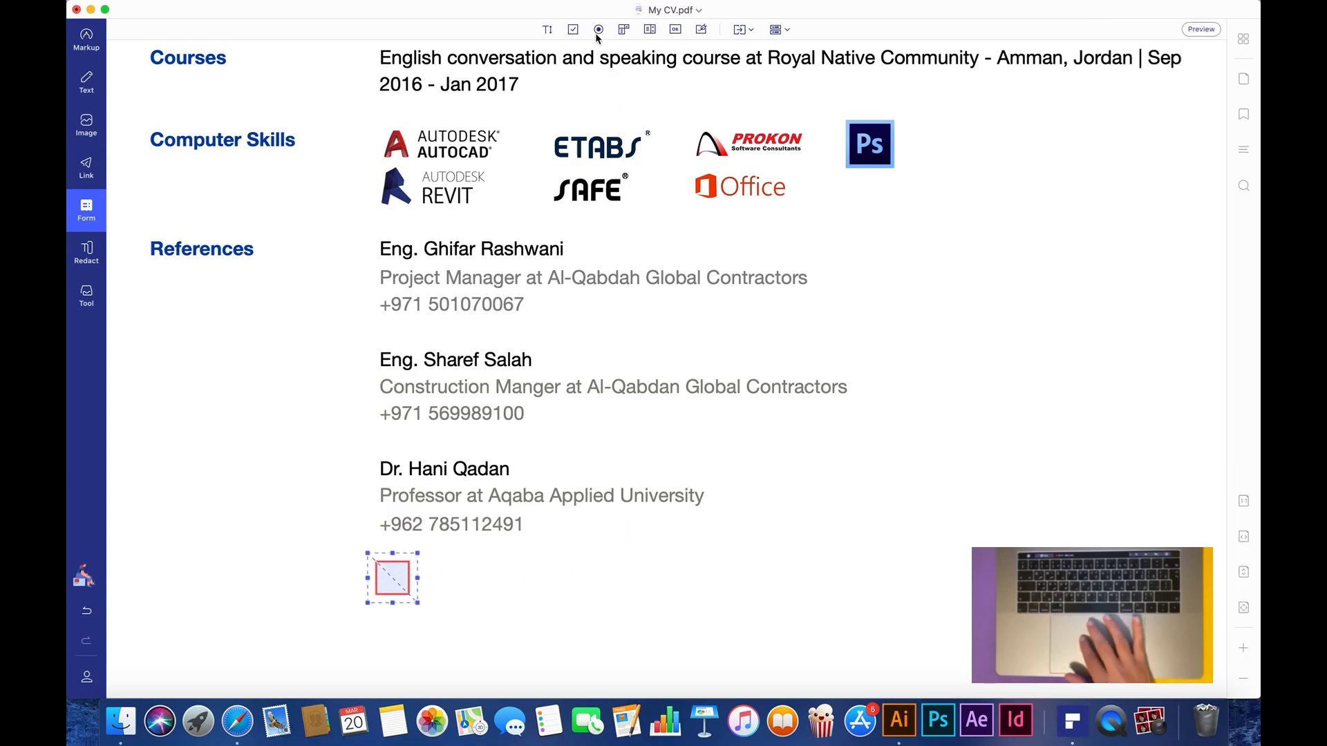
click(751, 30)
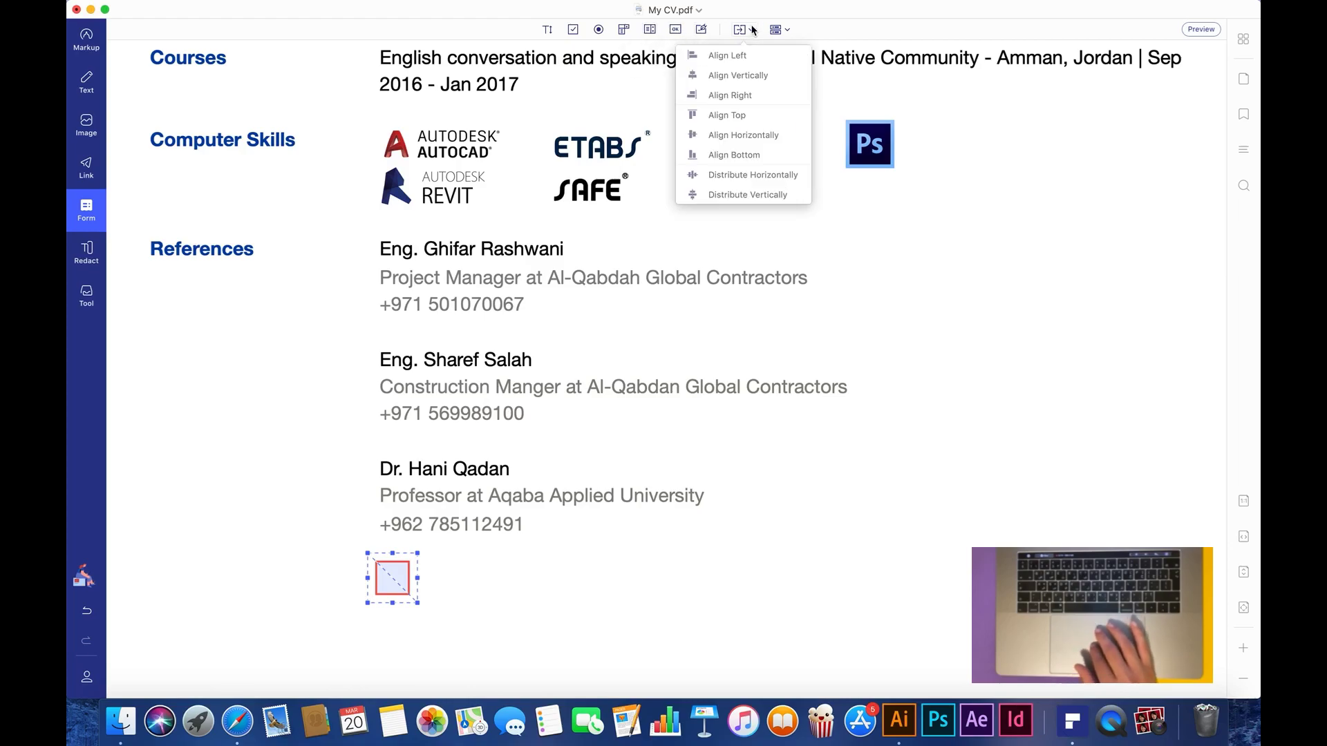
click(786, 31)
click(86, 252)
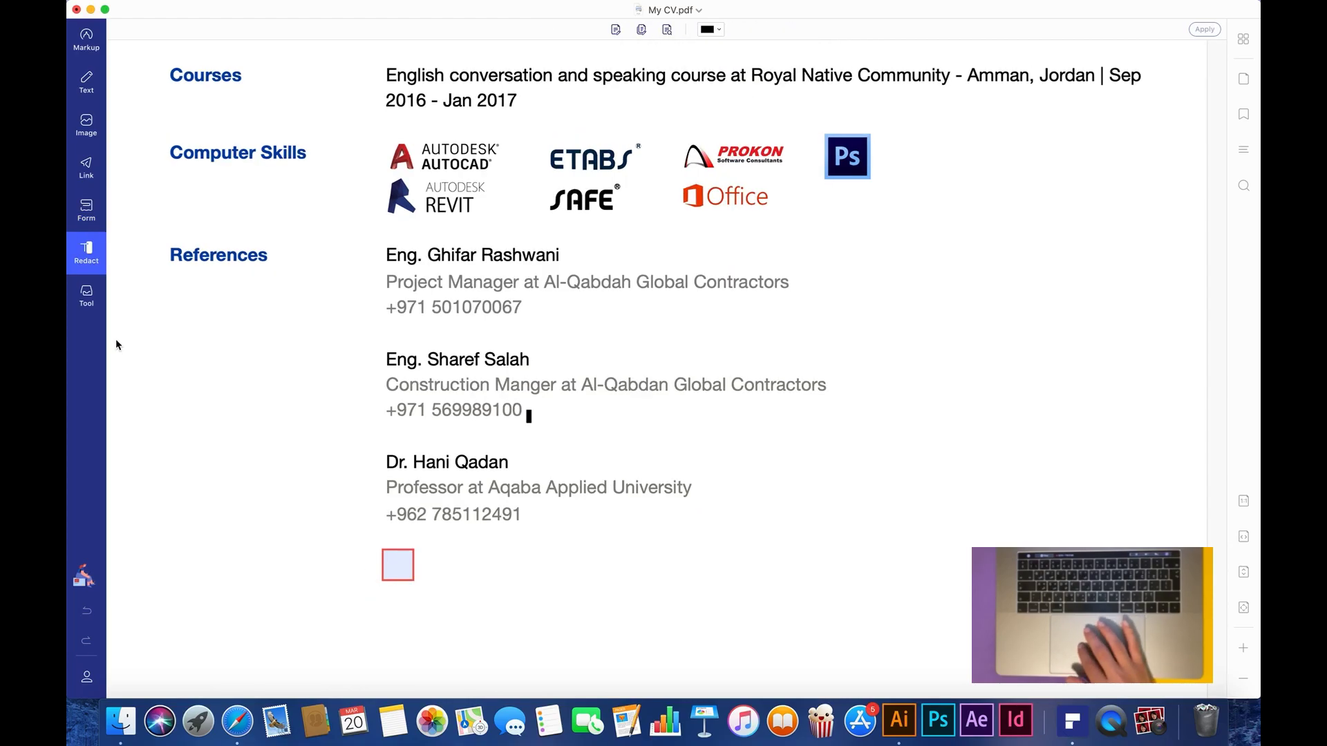
click(89, 309)
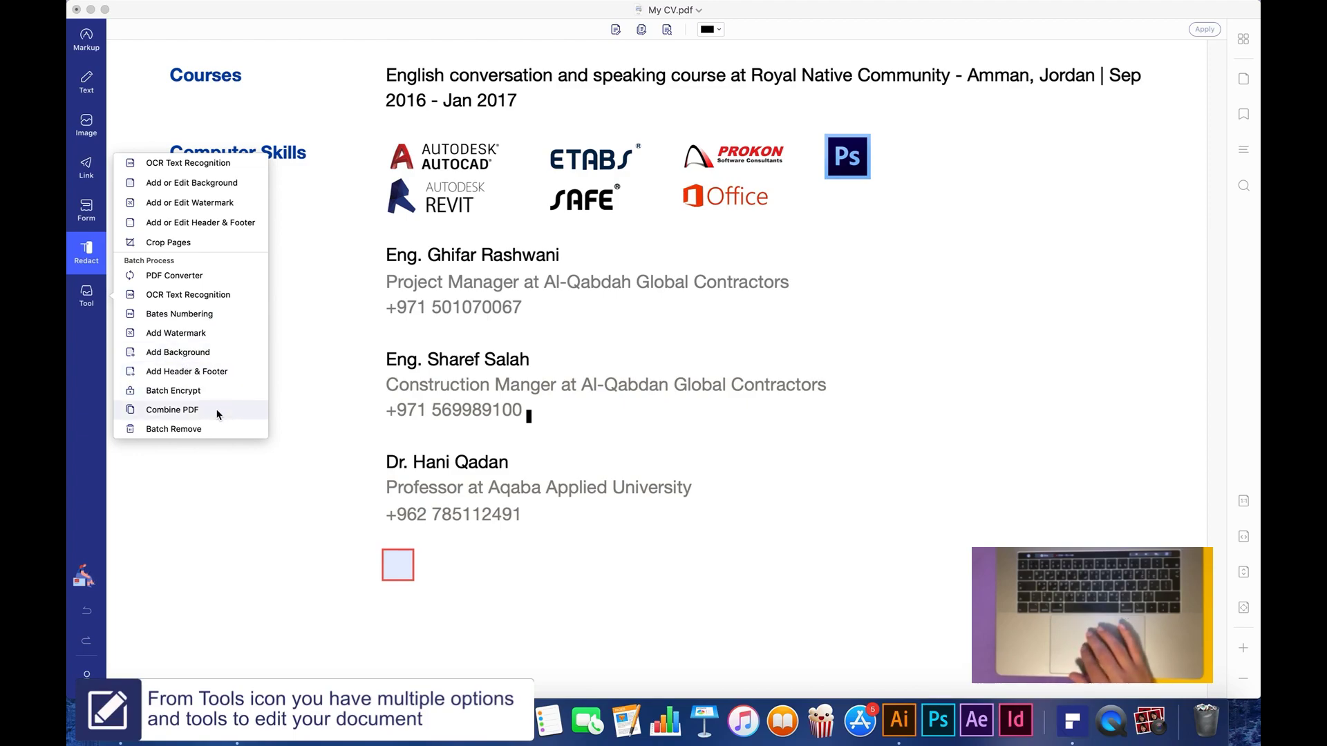
click(960, 225)
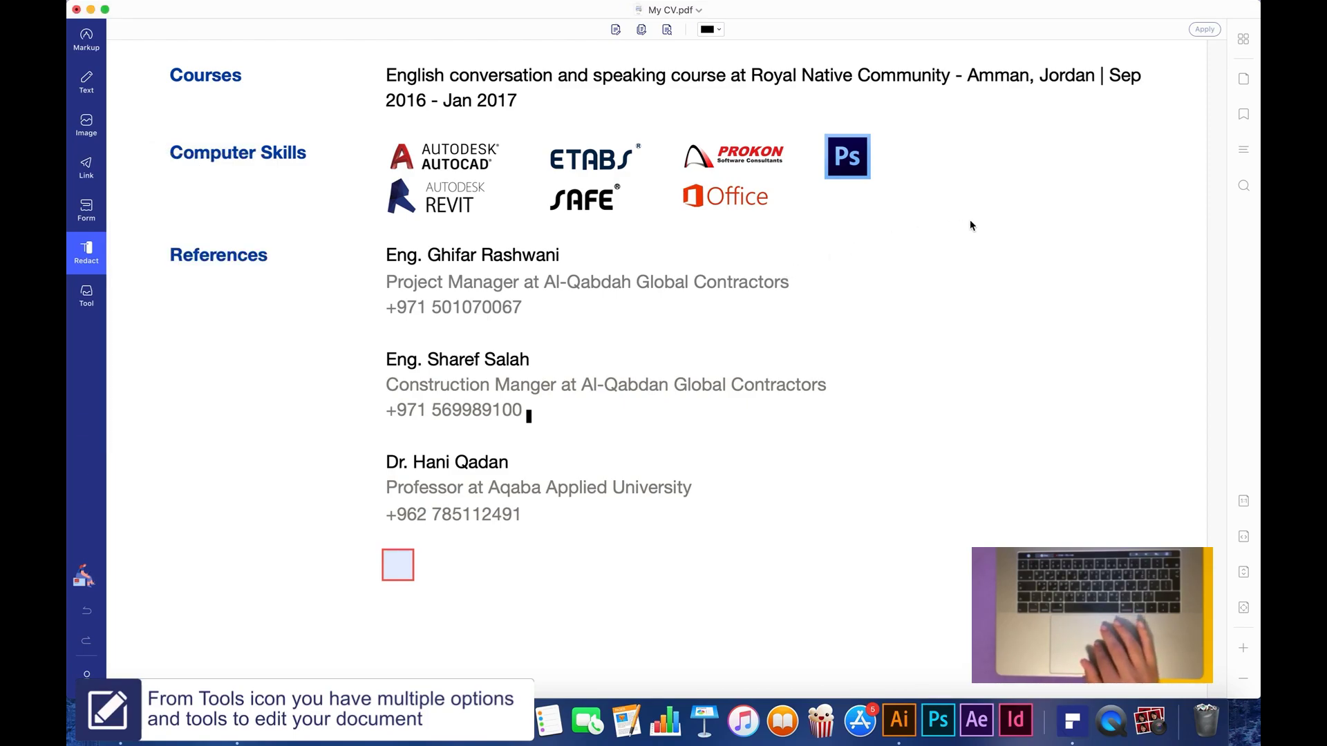
- Insert a blank page into the document and place it between the two CV pages as page 2
click(1242, 39)
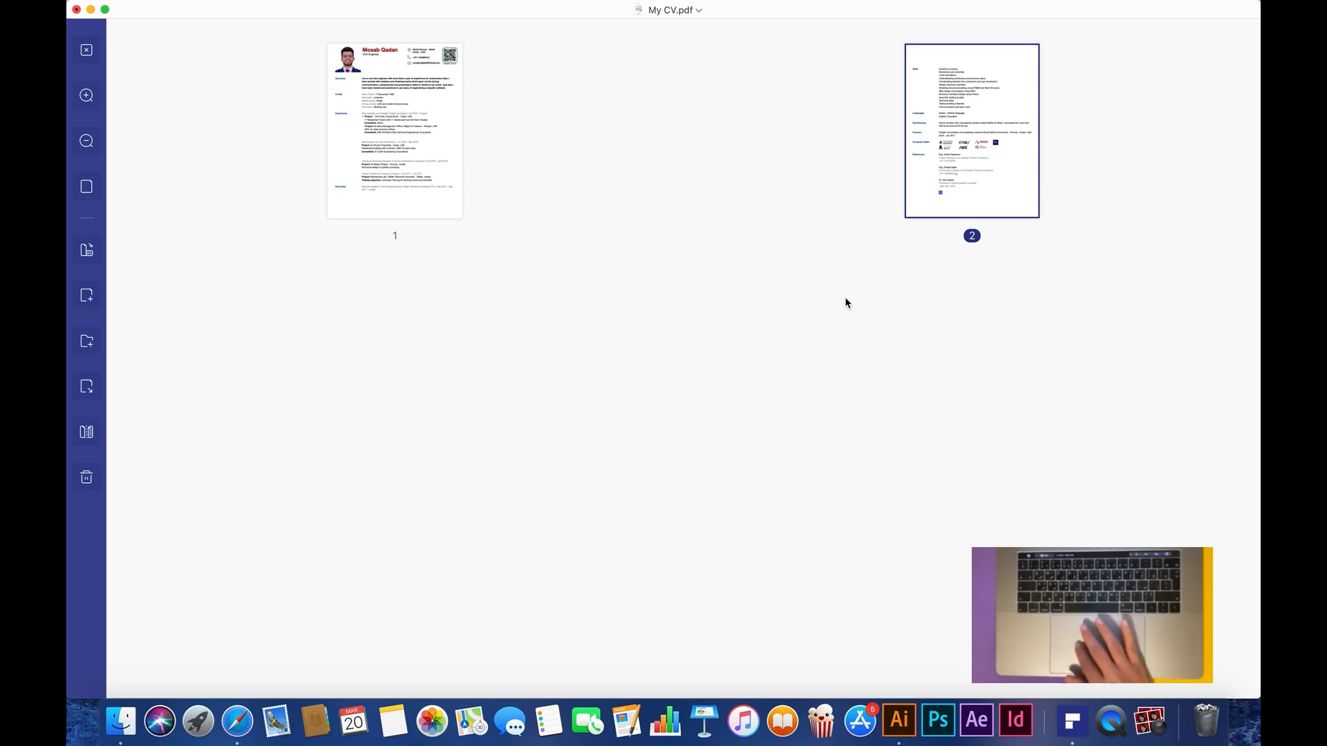
click(88, 295)
drag(1084, 178, 688, 204)
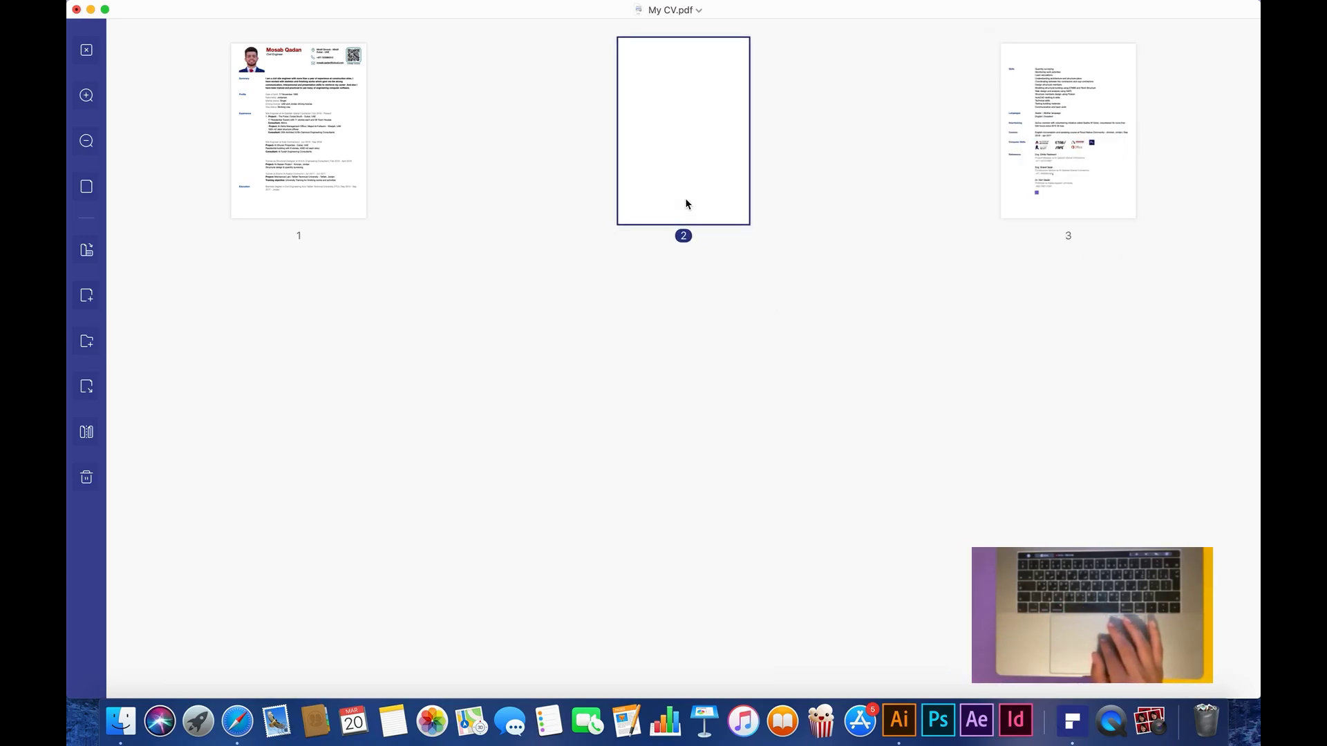
- Insert the page from 4.pdf in the Documents folder after the blank page 2
click(86, 342)
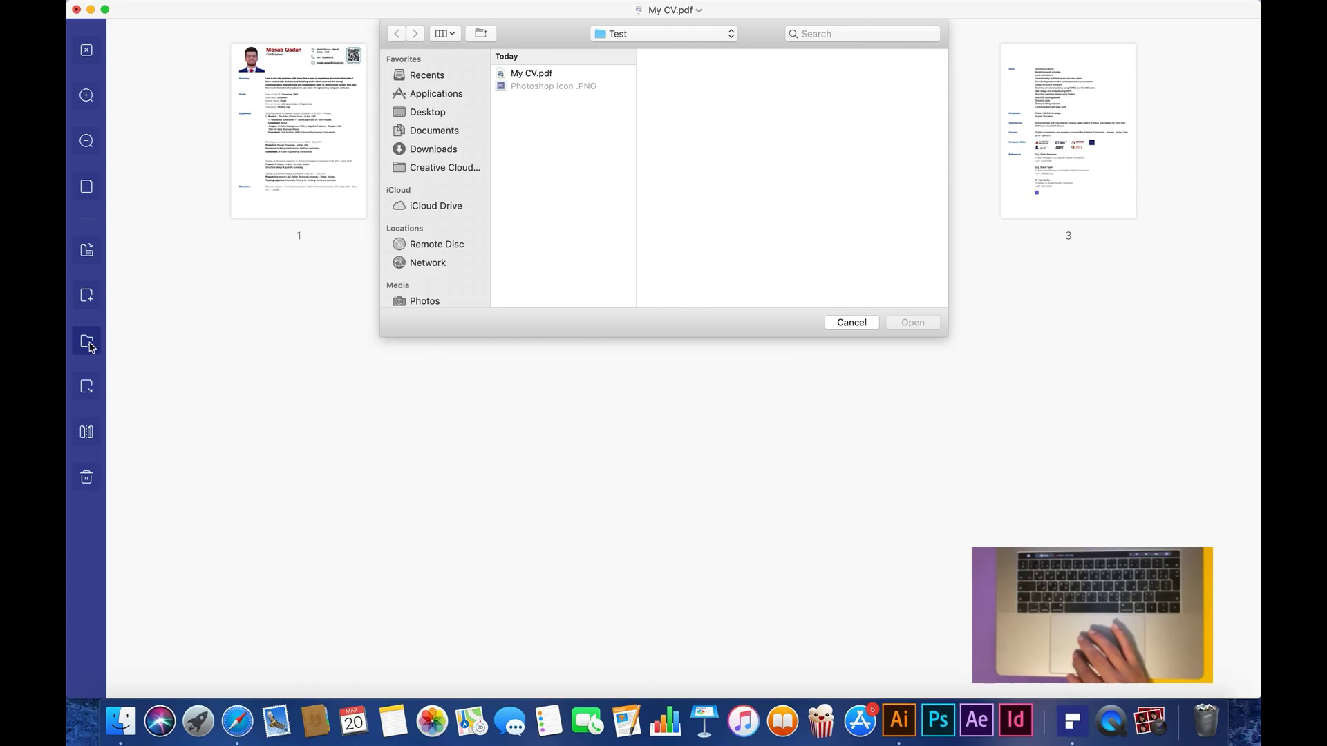
click(431, 150)
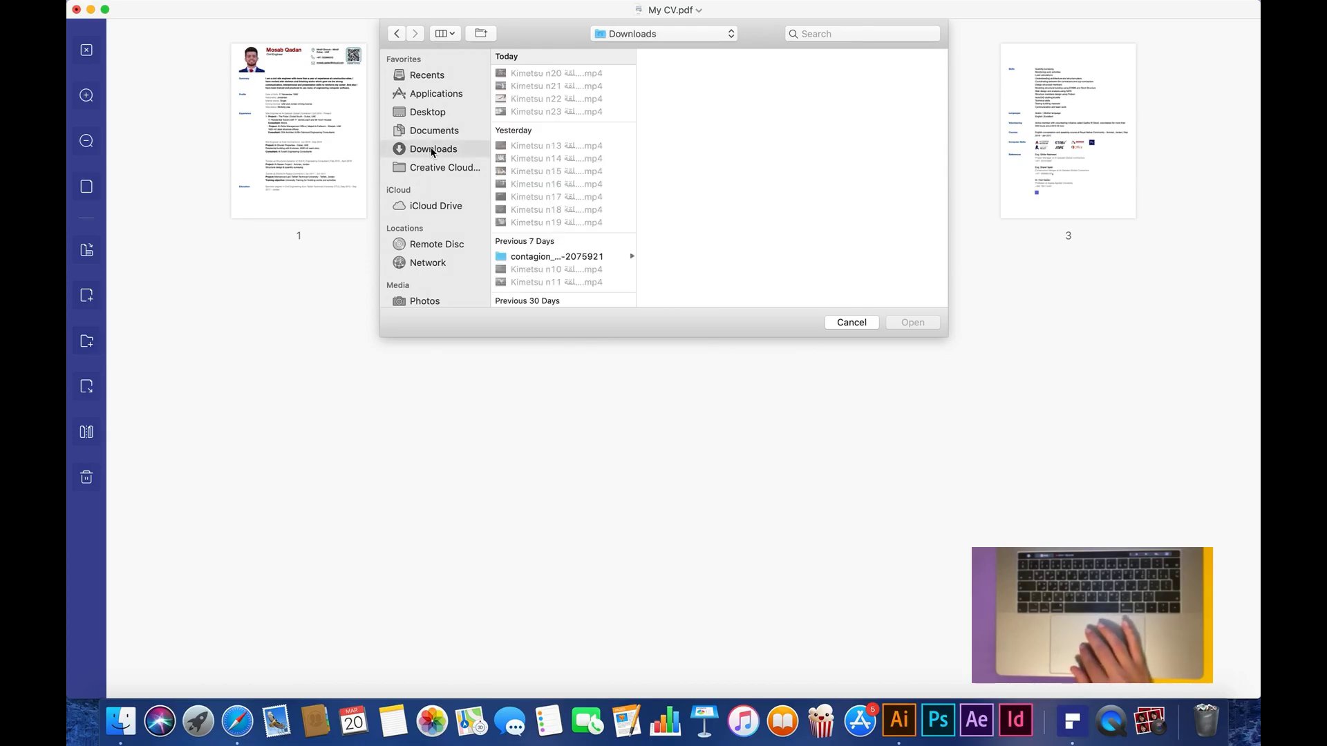
click(437, 135)
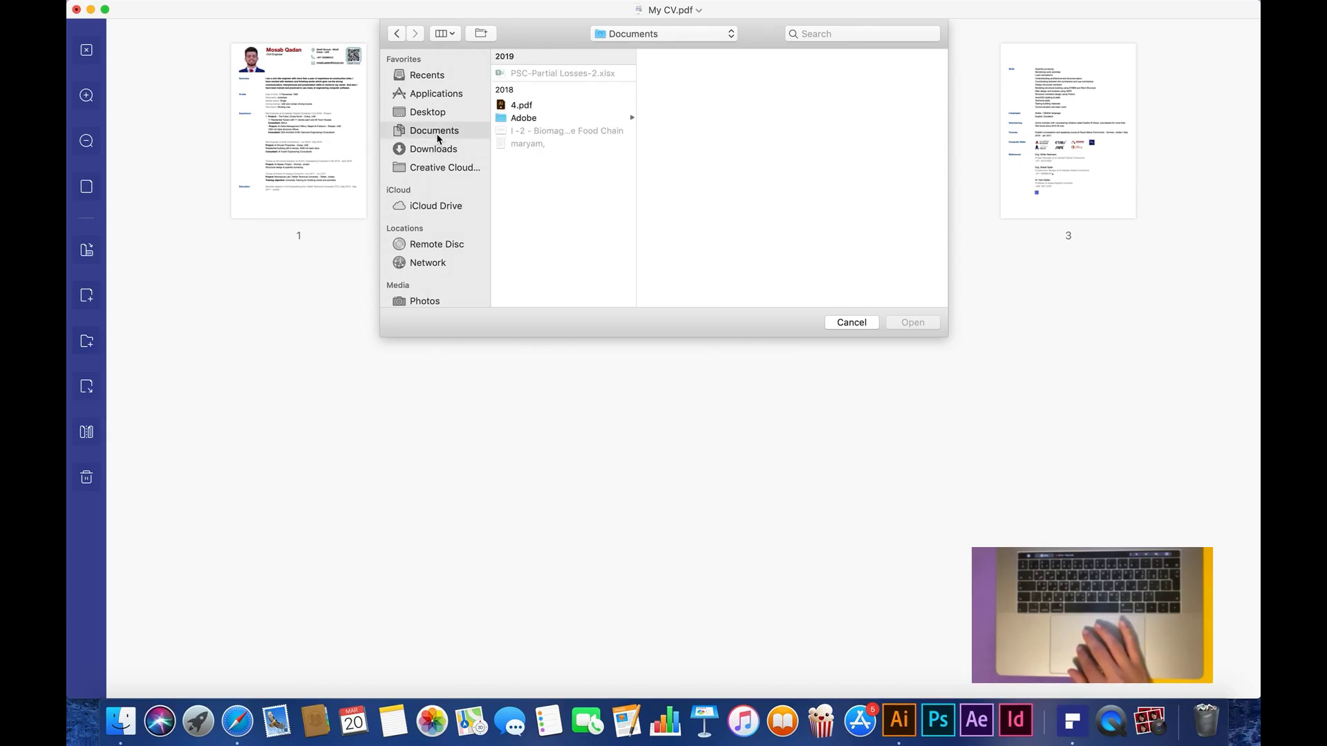
click(527, 107)
click(908, 322)
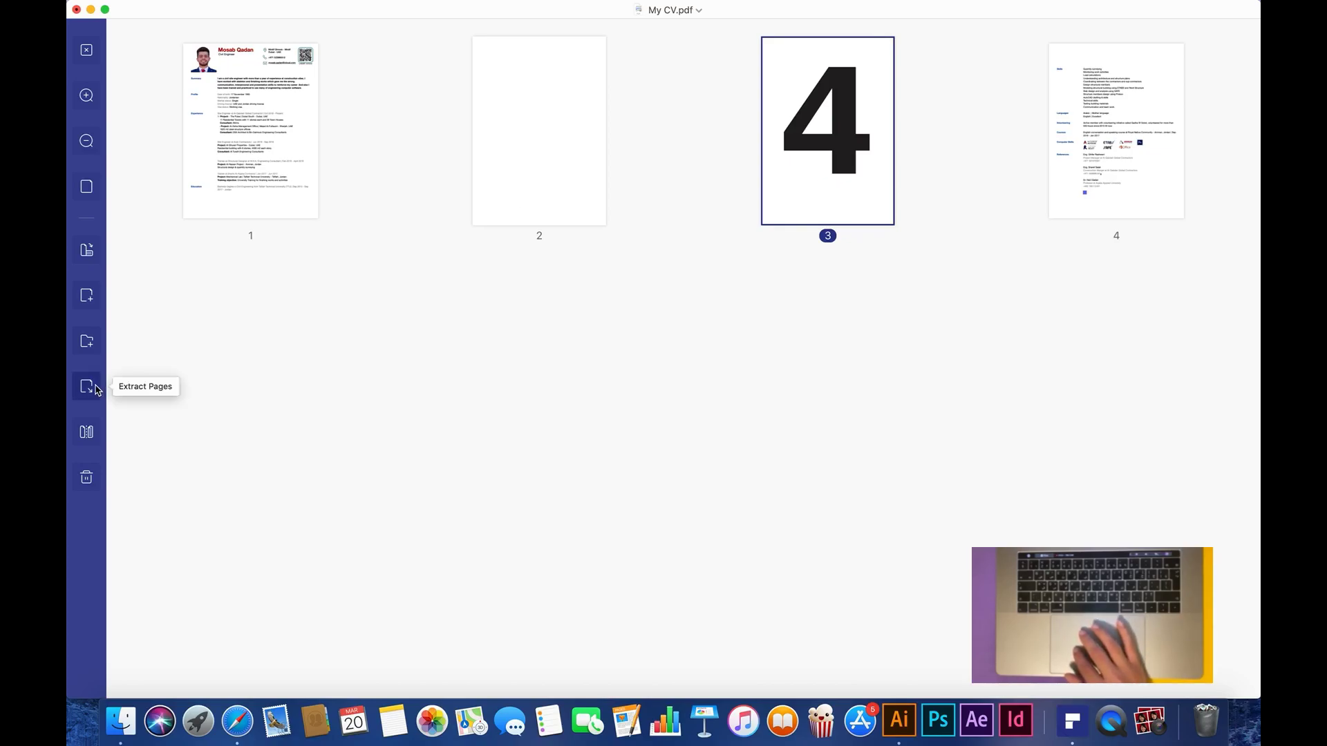
- Extract page 1 of the CV as a separate PDF saved to the Desktop
click(235, 169)
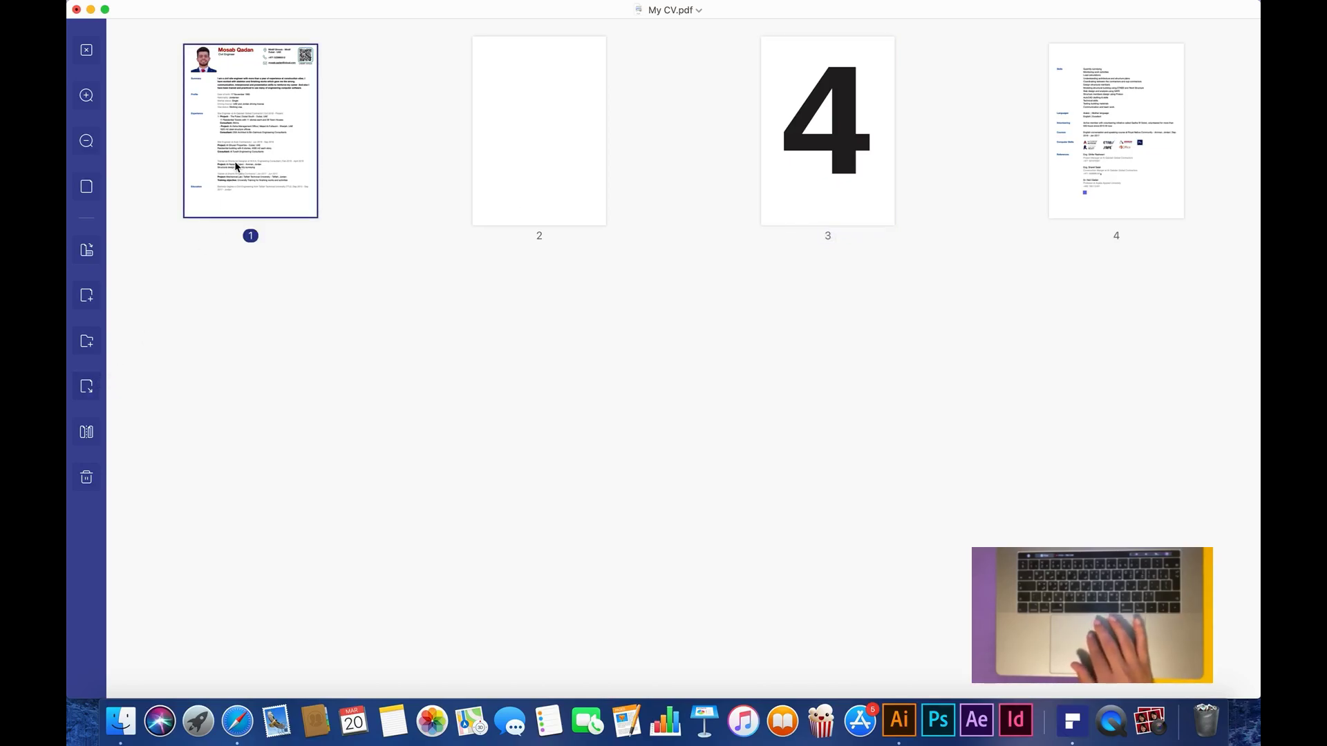
click(97, 385)
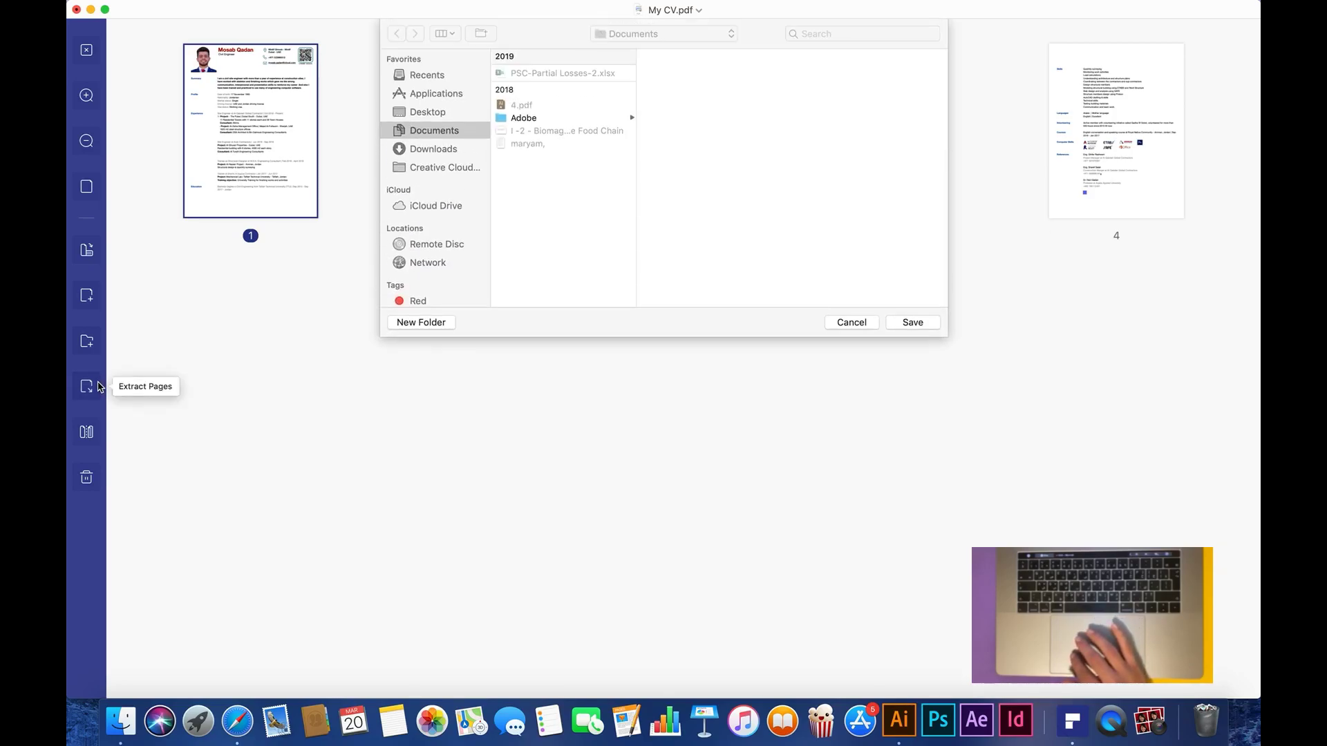
click(421, 110)
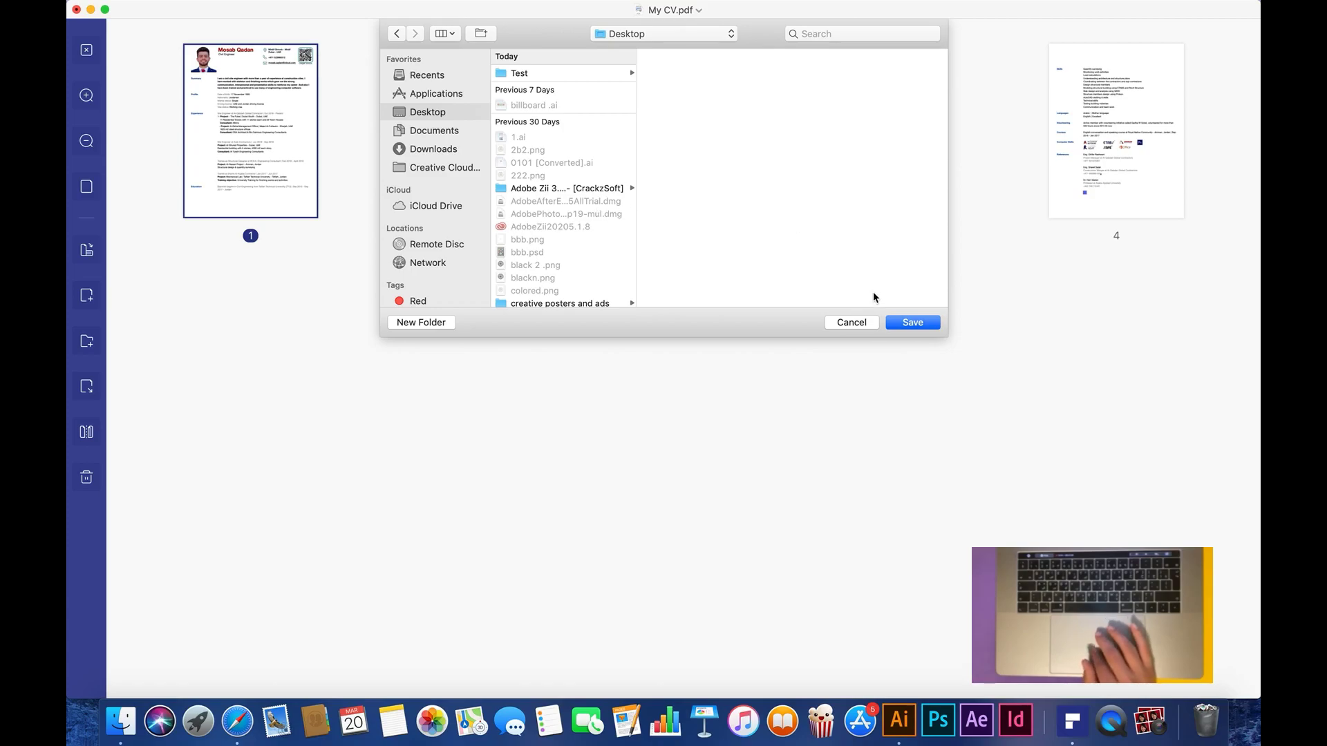
click(911, 323)
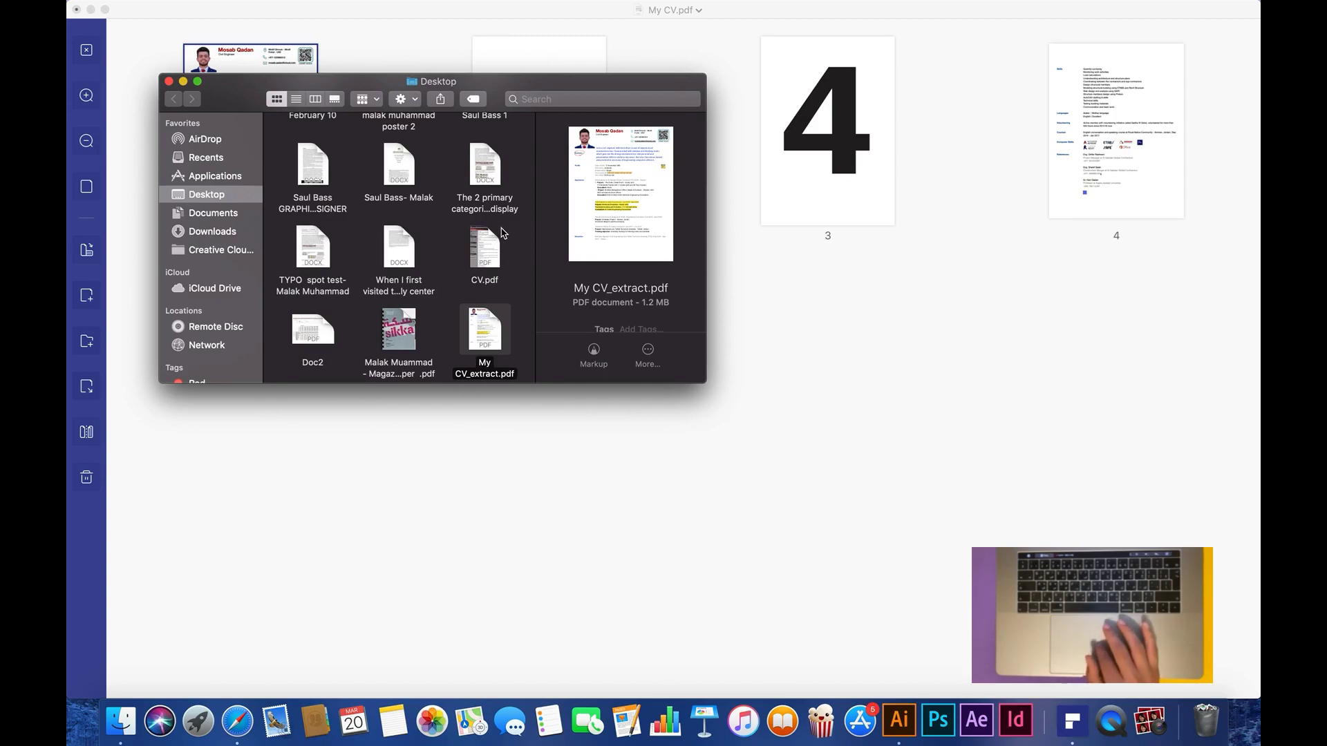
- Look through the Desktop folder with My CV_extract.pdf previewed and close the Finder window
scroll(418, 202, up, 15)
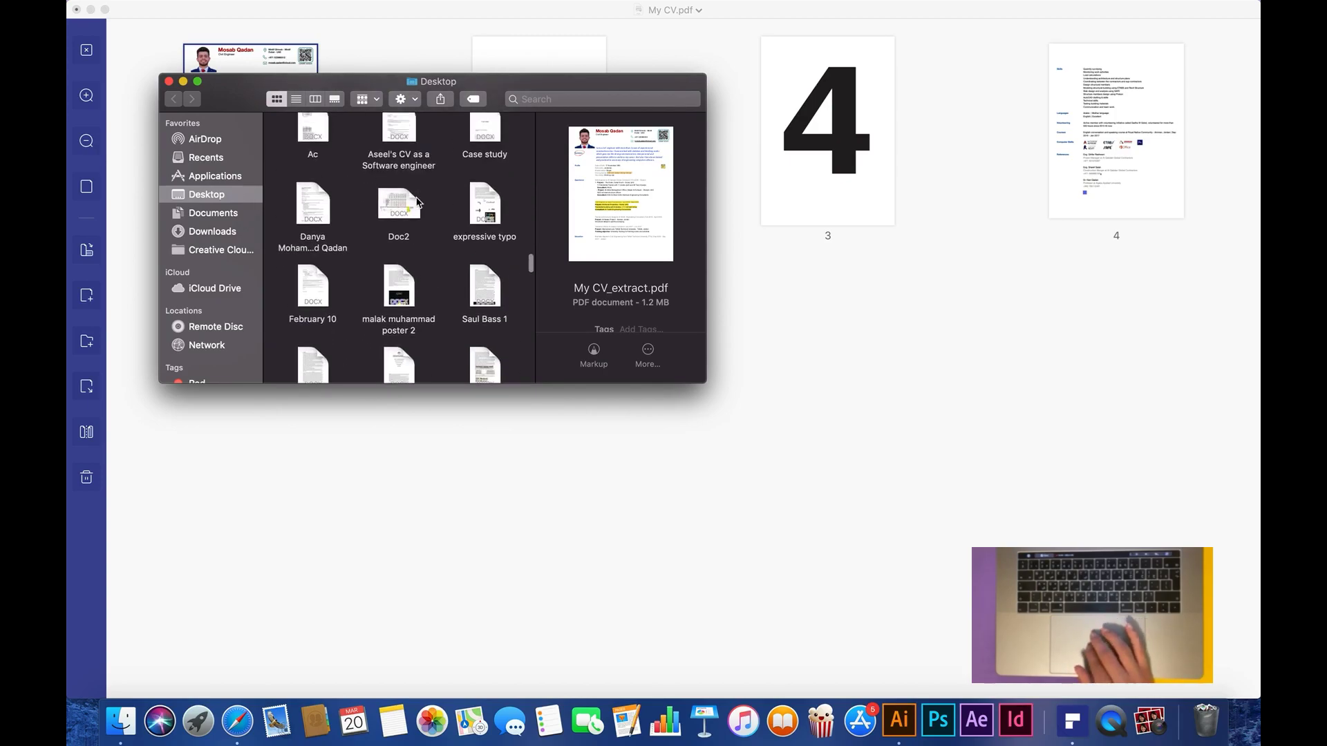
scroll(418, 202, down, 10)
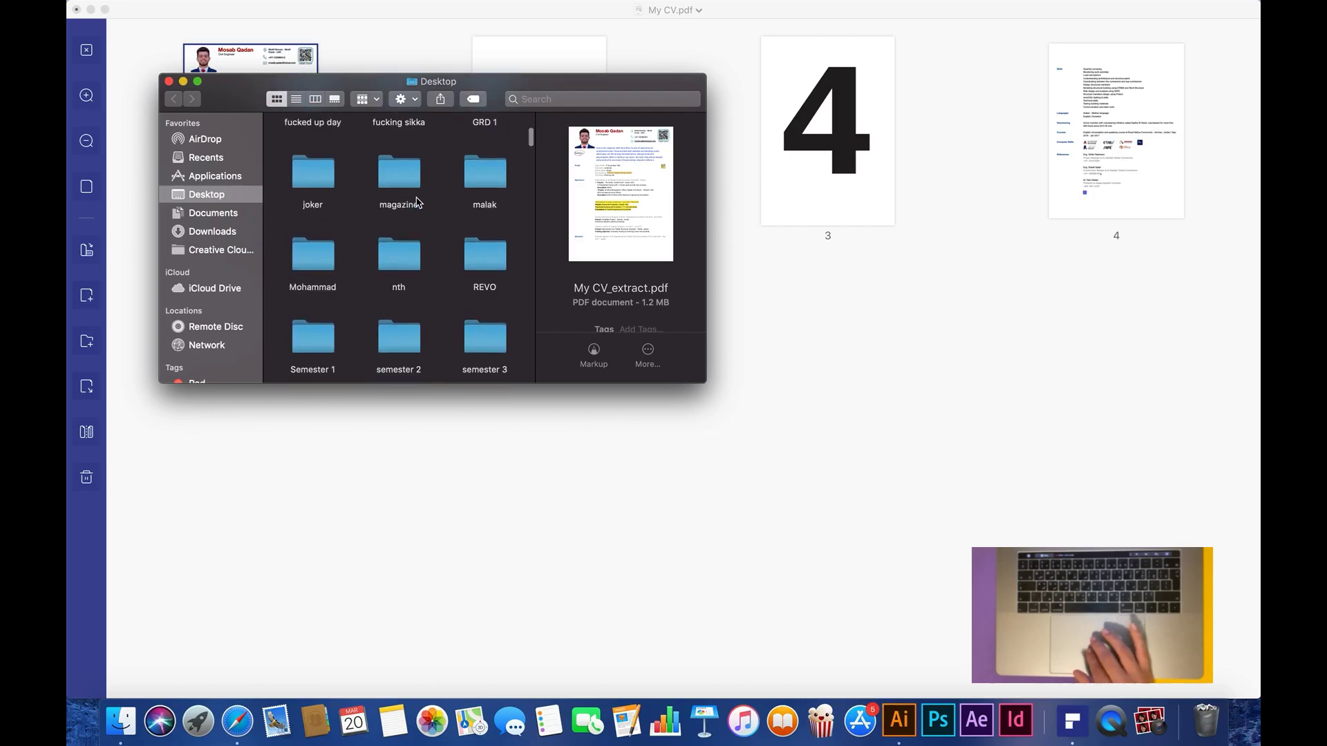
scroll(385, 170, down, 4)
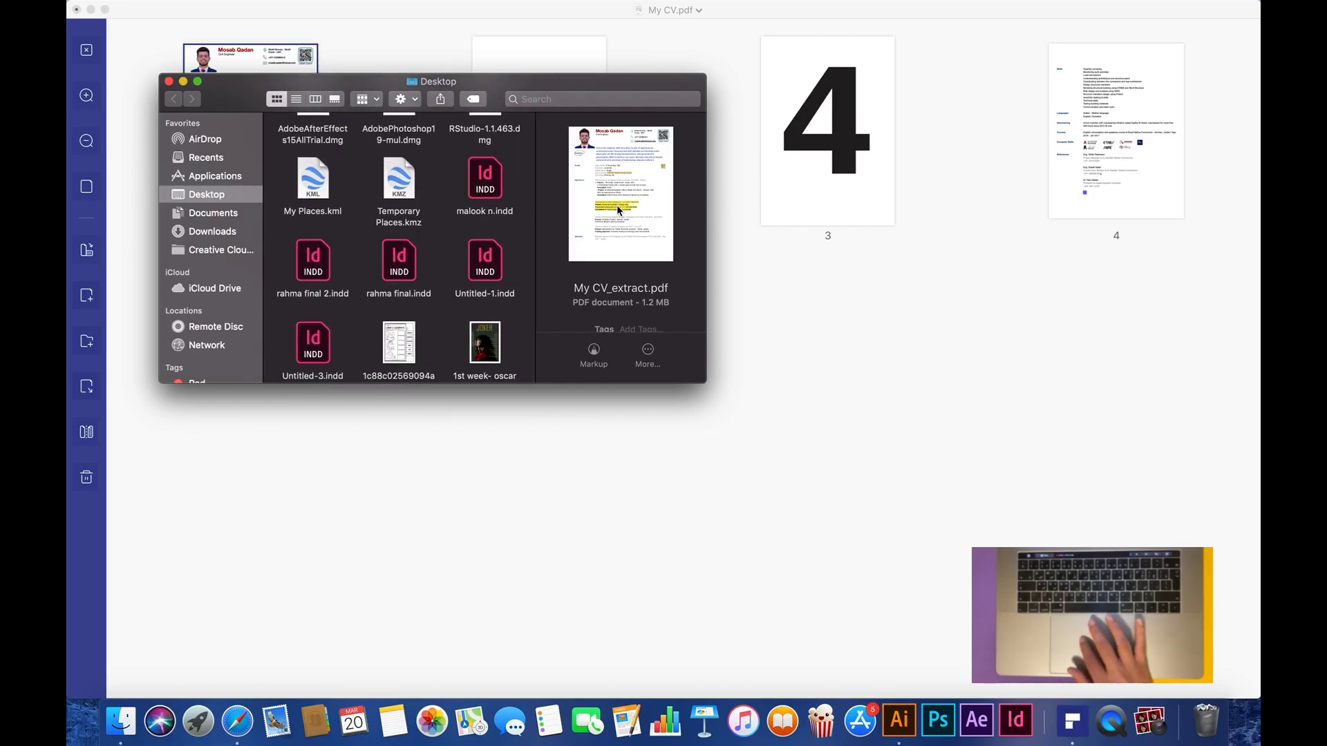
click(169, 82)
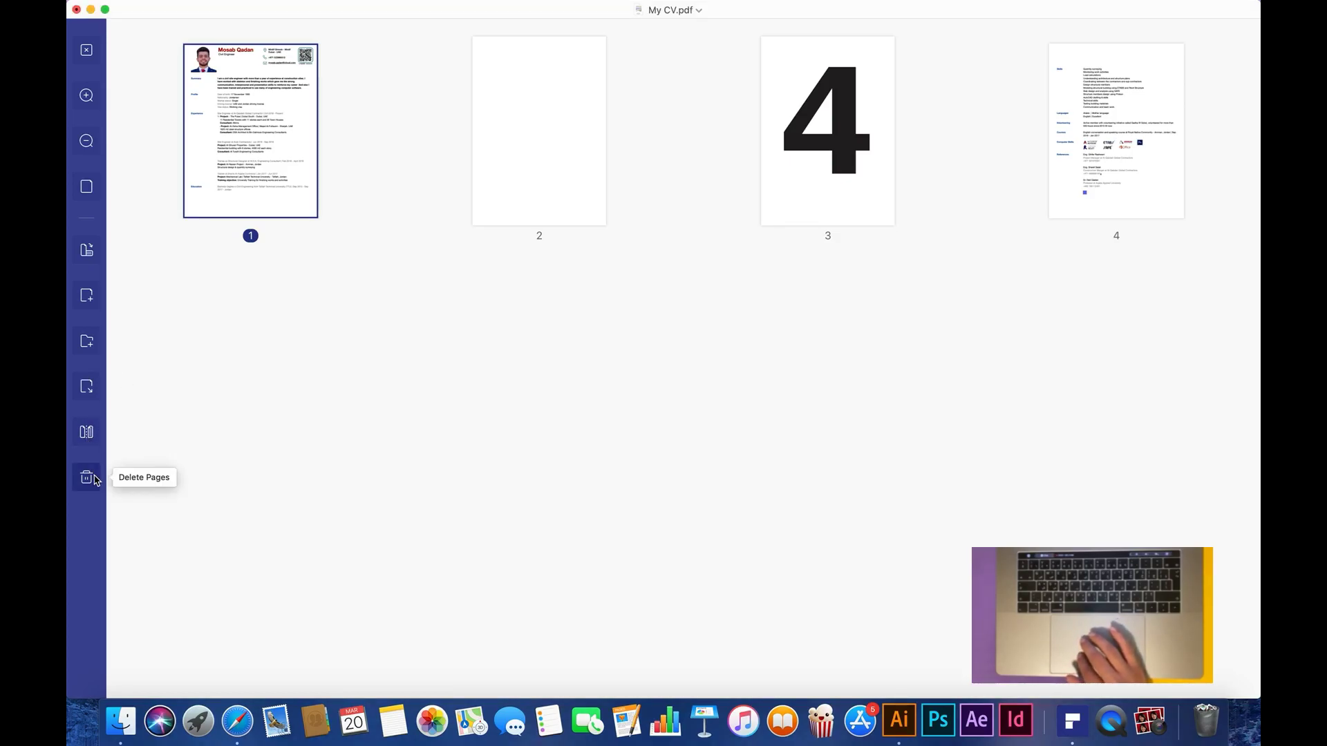
- Delete the blank page 2 and return from page organizing to the document view
click(525, 143)
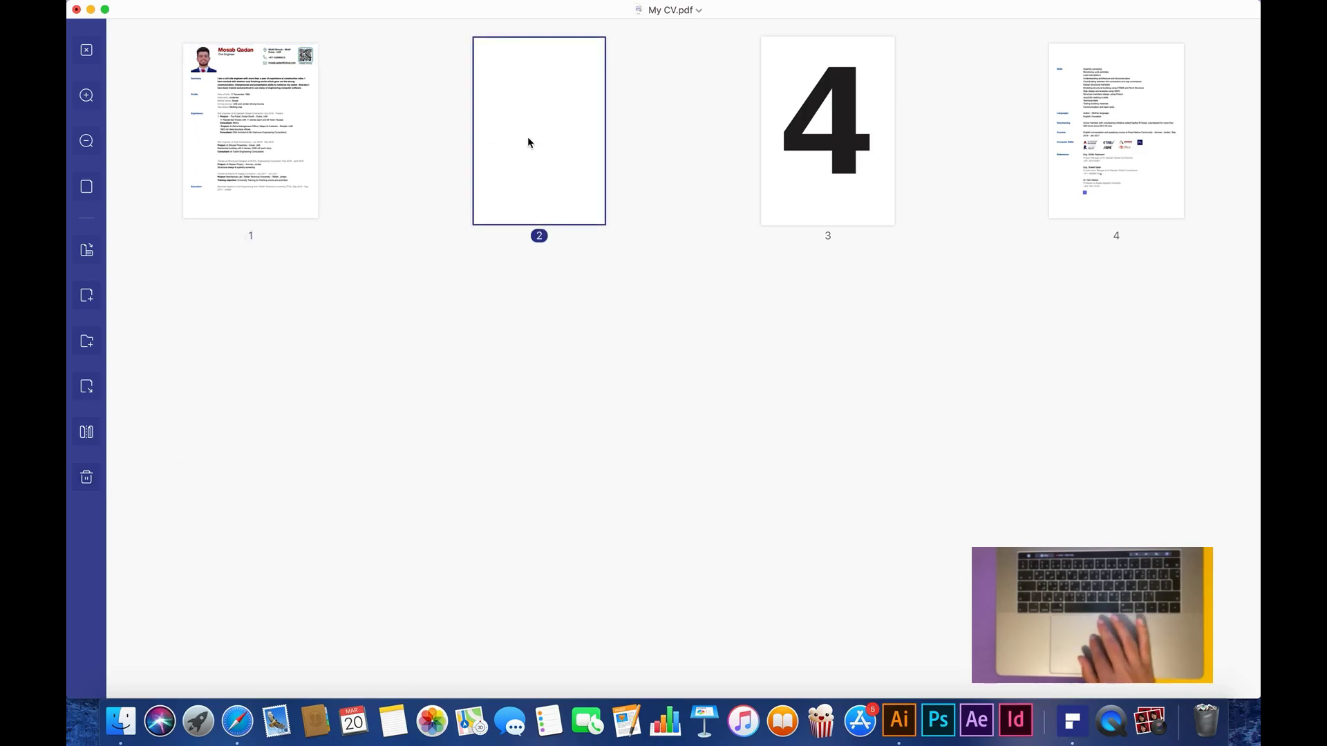
click(86, 477)
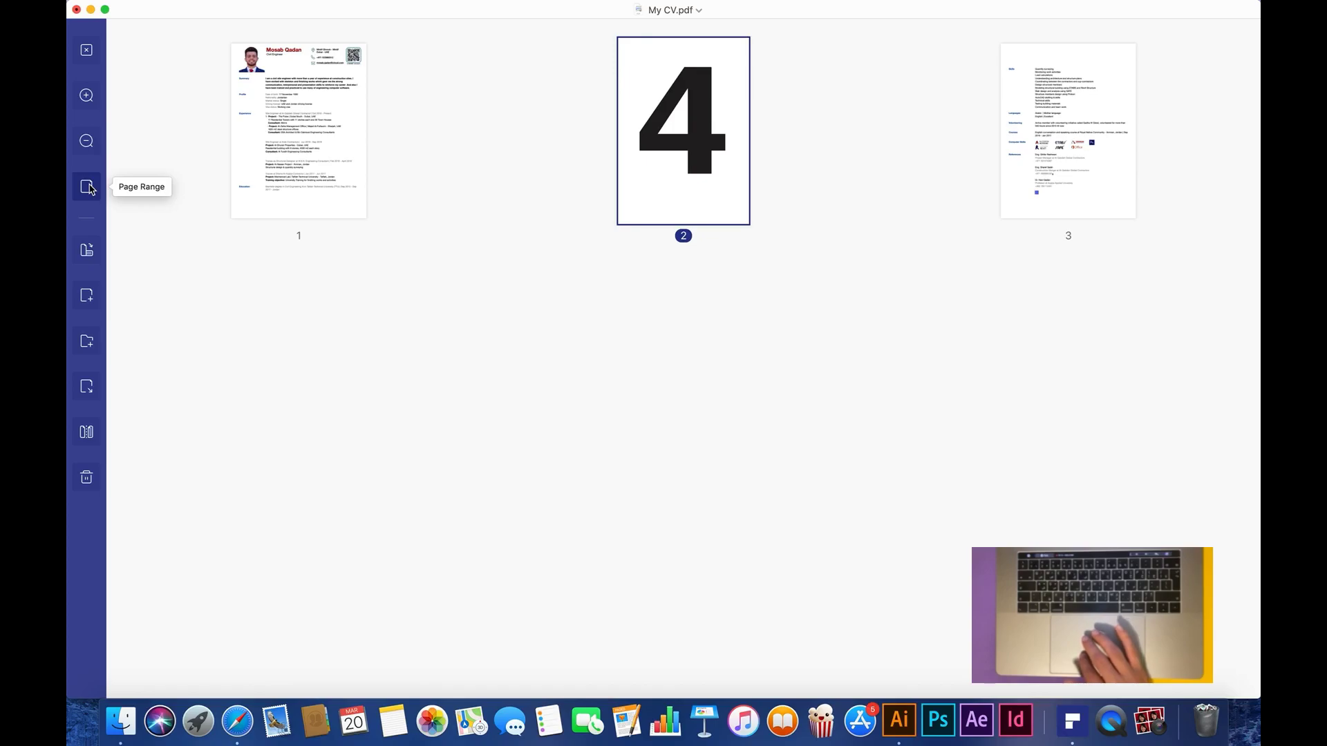
click(83, 52)
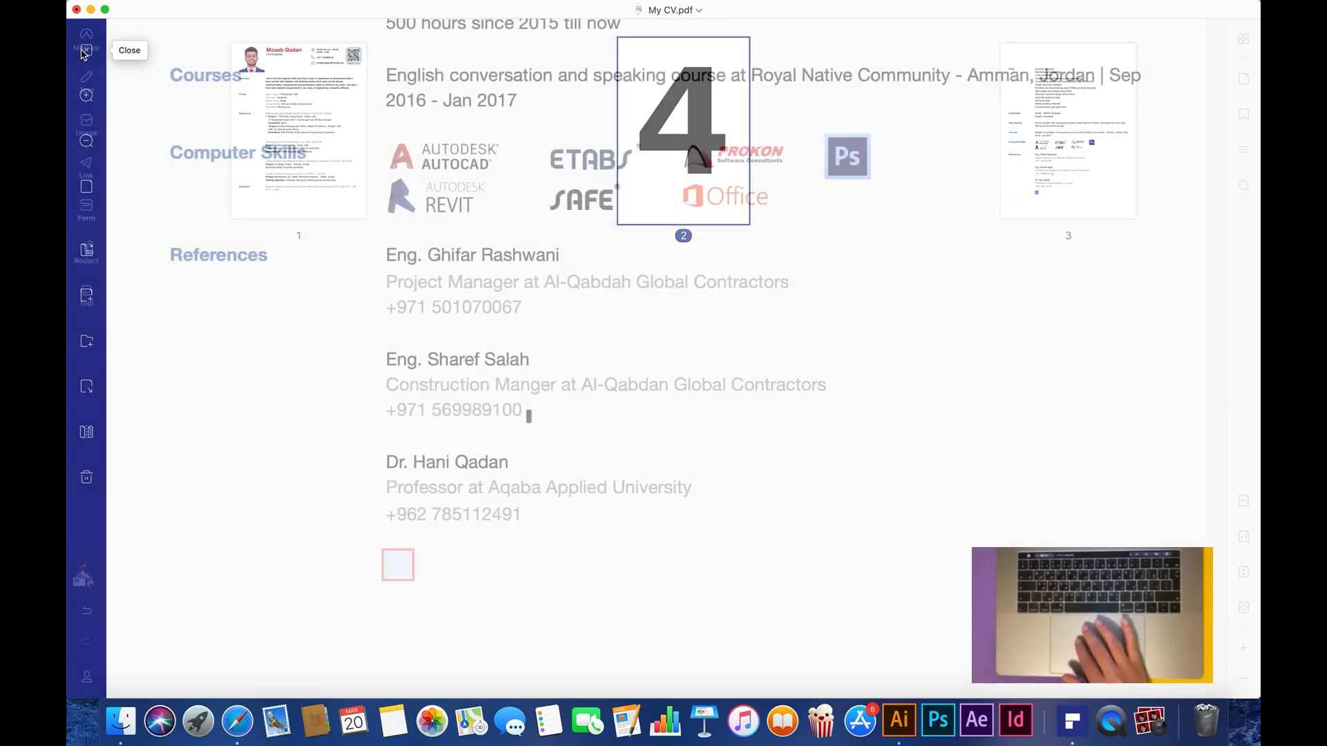
- Look over the edited document back to page 1 and view its bookmarks, page thumbnails and annotation list
scroll(530, 191, up, 5)
scroll(530, 191, up, 20)
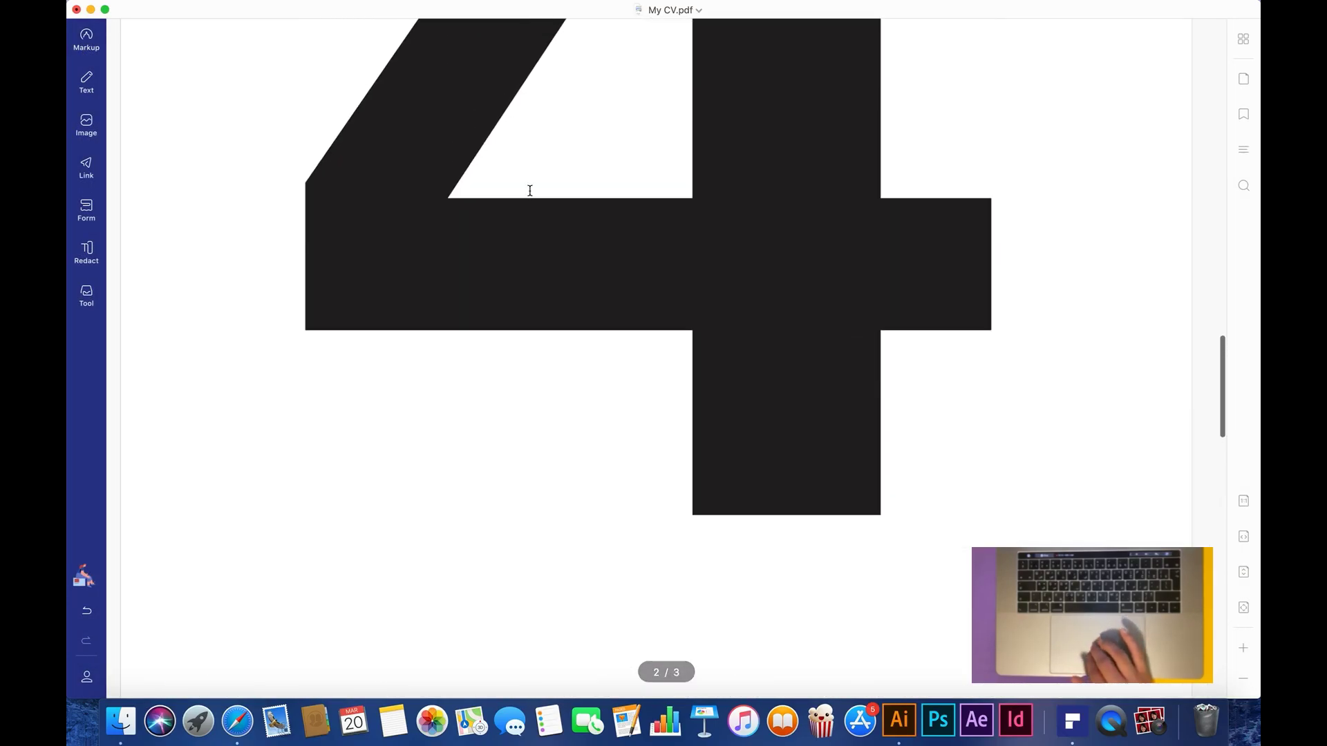
scroll(530, 200, down, 2)
scroll(530, 199, down, 3)
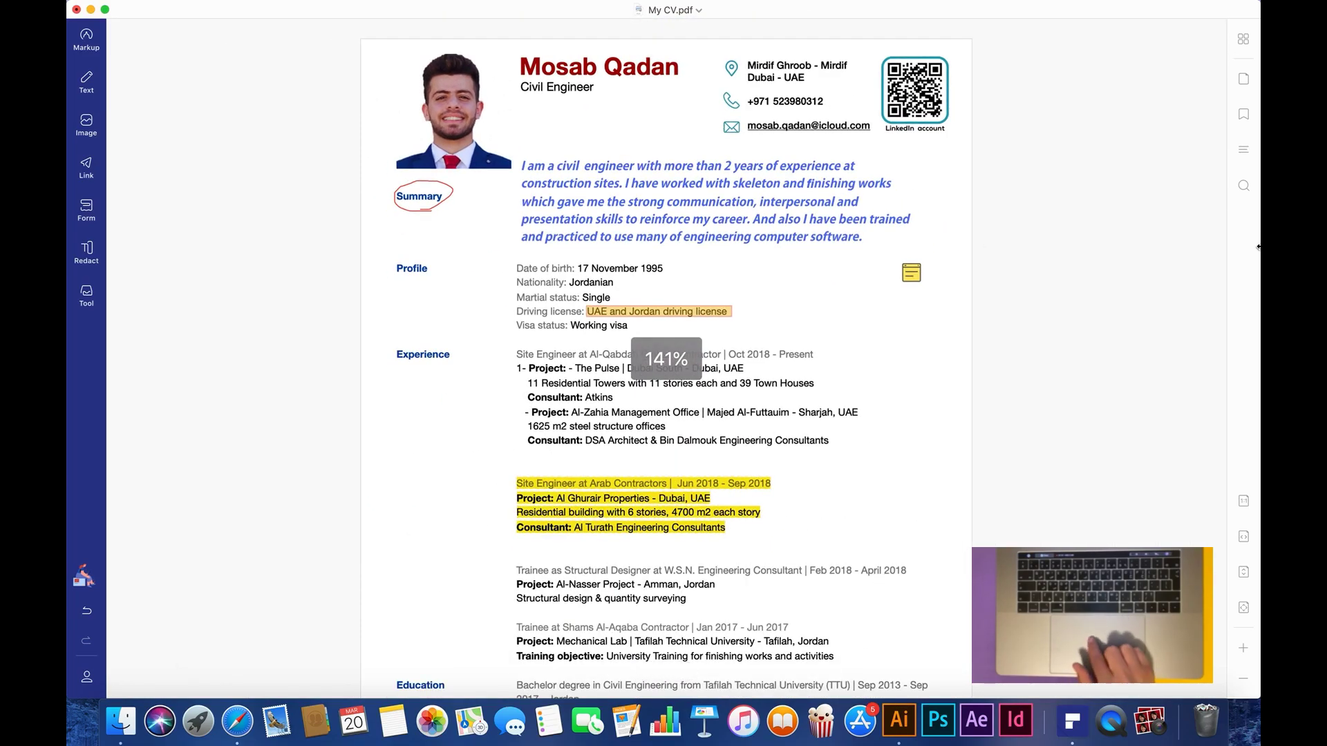
click(1245, 116)
click(1246, 87)
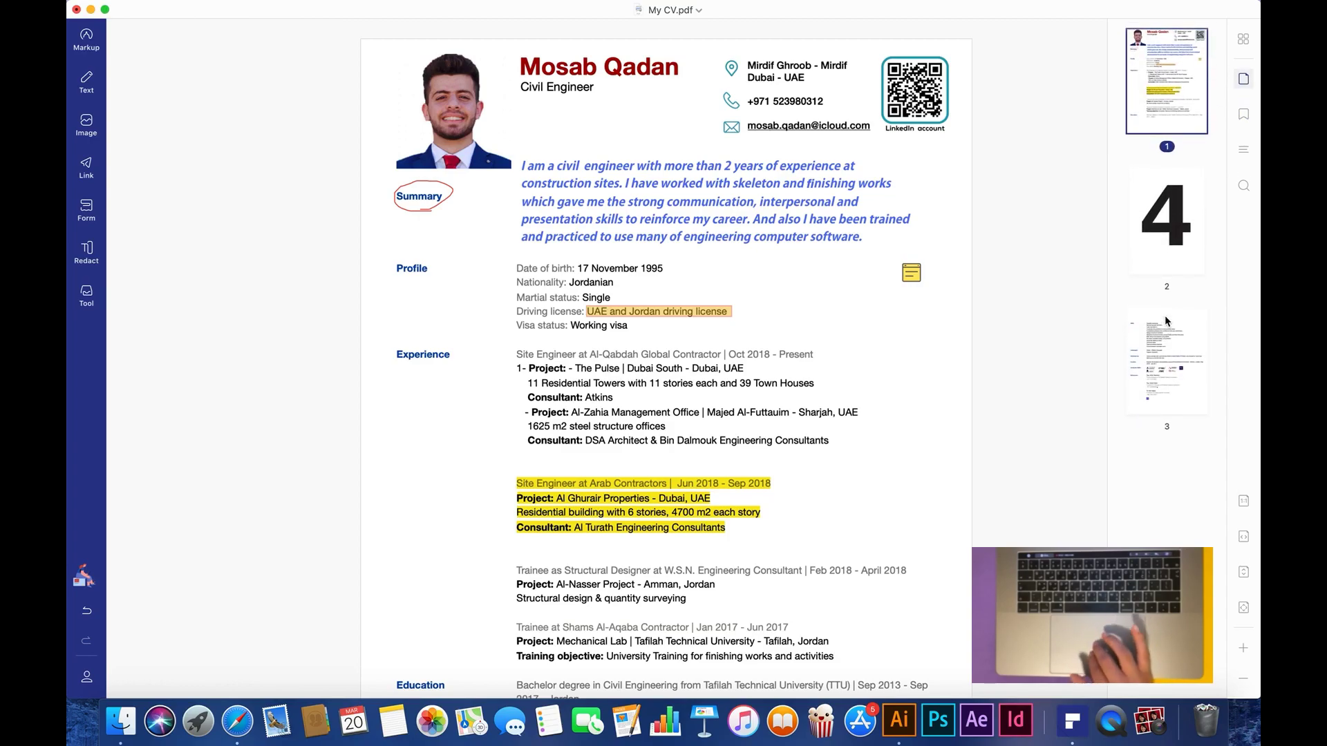
click(1242, 158)
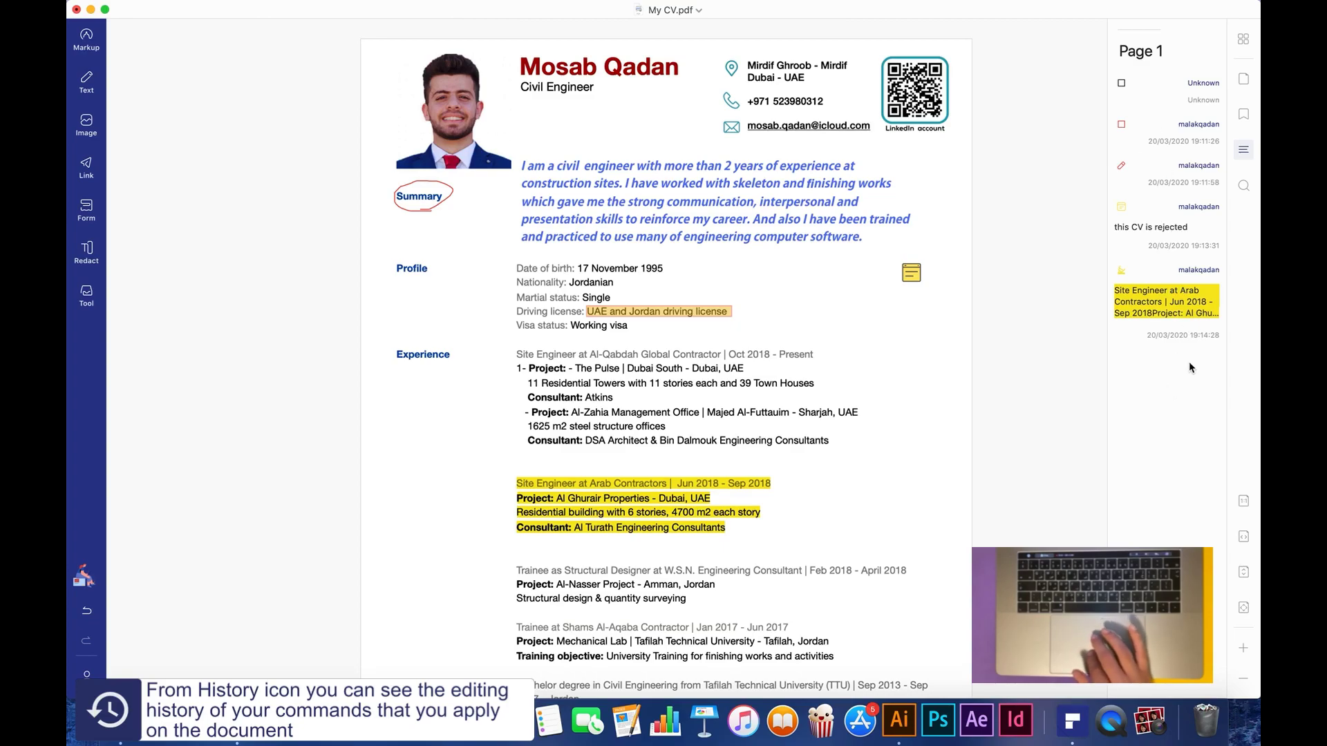
- Search the document for the word "civil"
click(1243, 185)
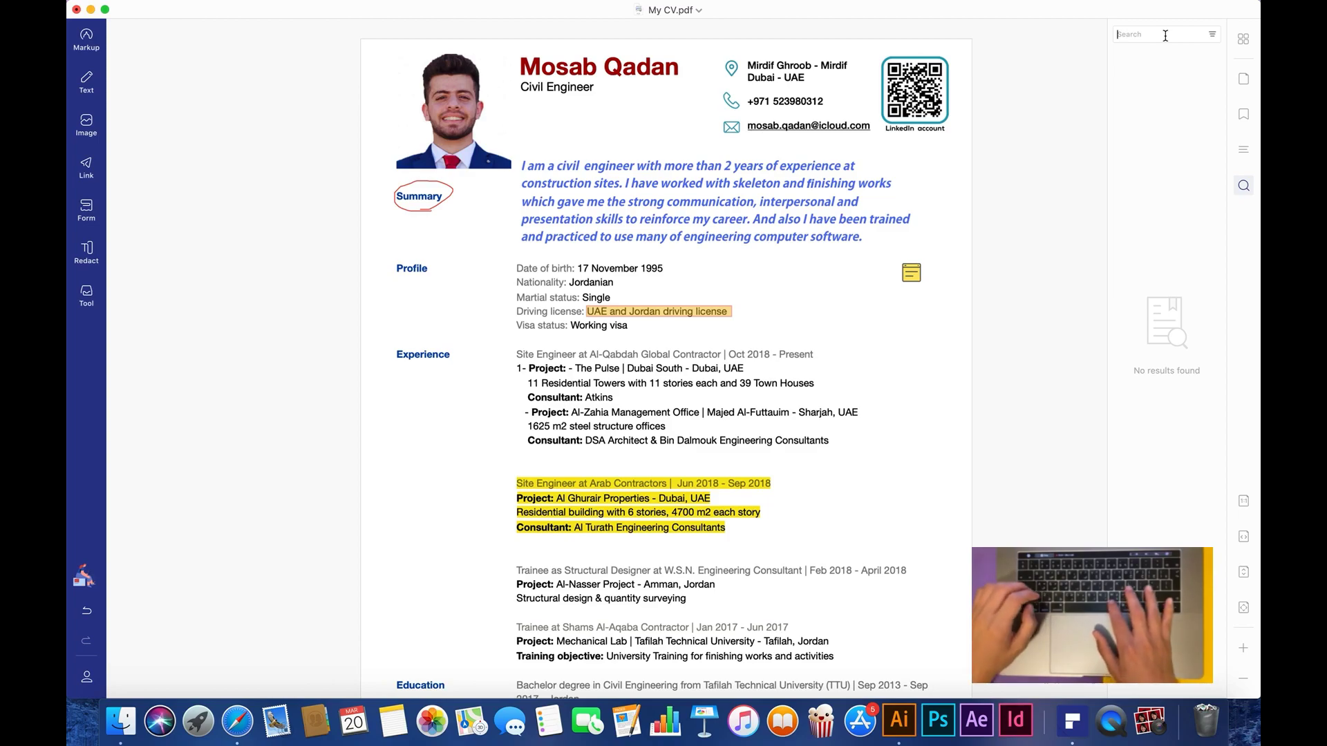
text(divi)
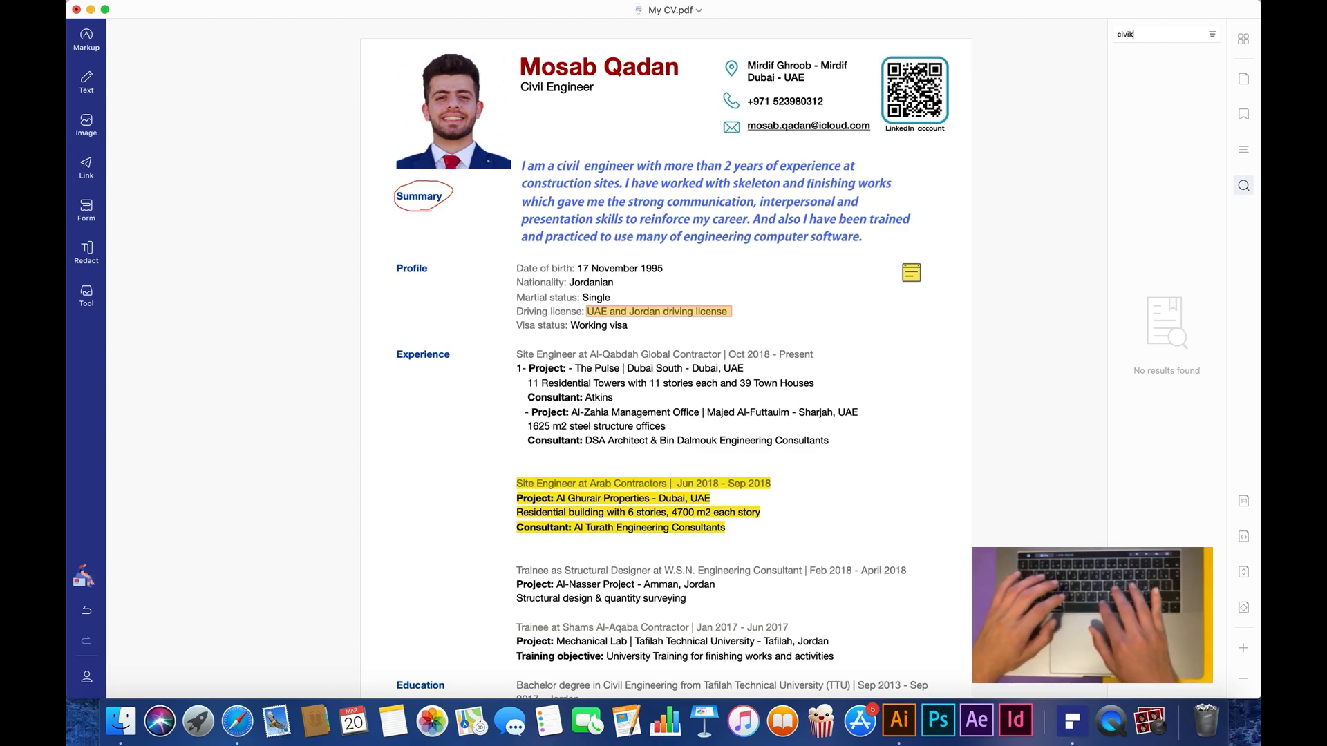
text(l)
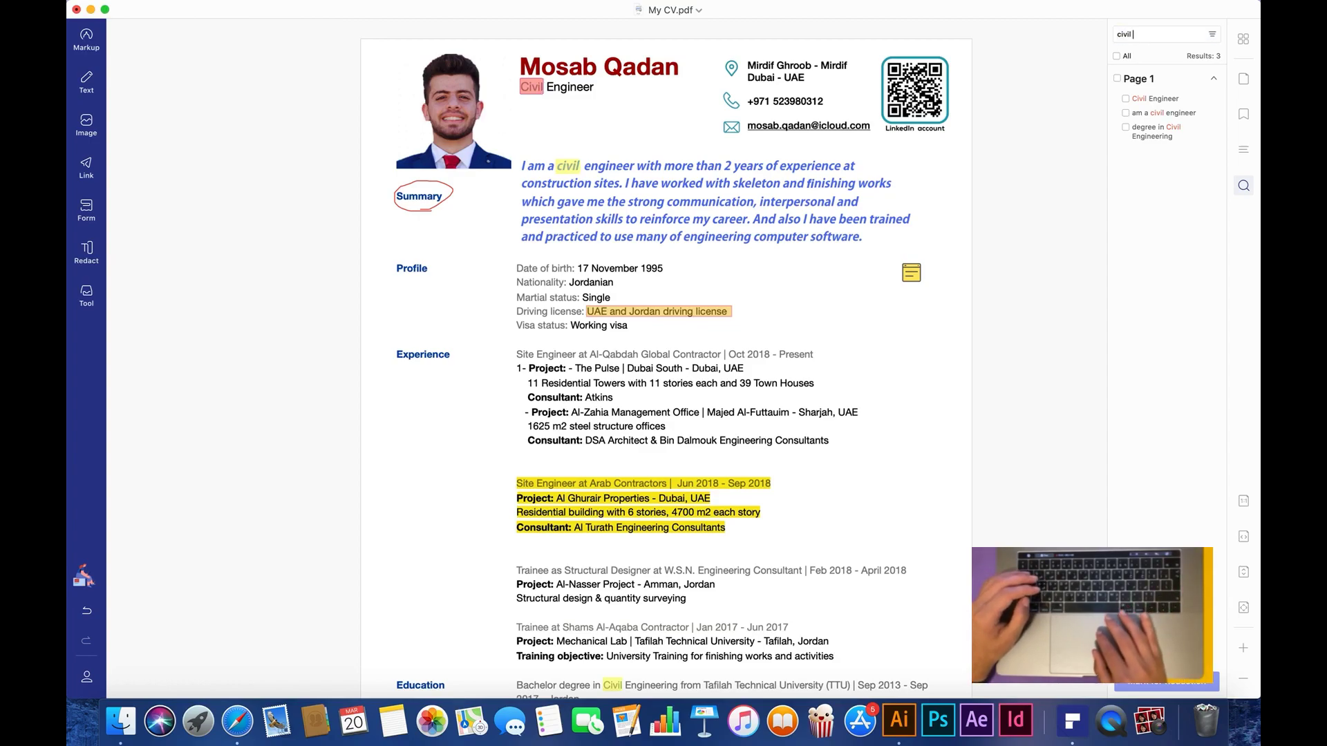
- Redact the word "Civil" in the "Civil Engineer" search result under the CV heading and apply the redaction
click(1152, 103)
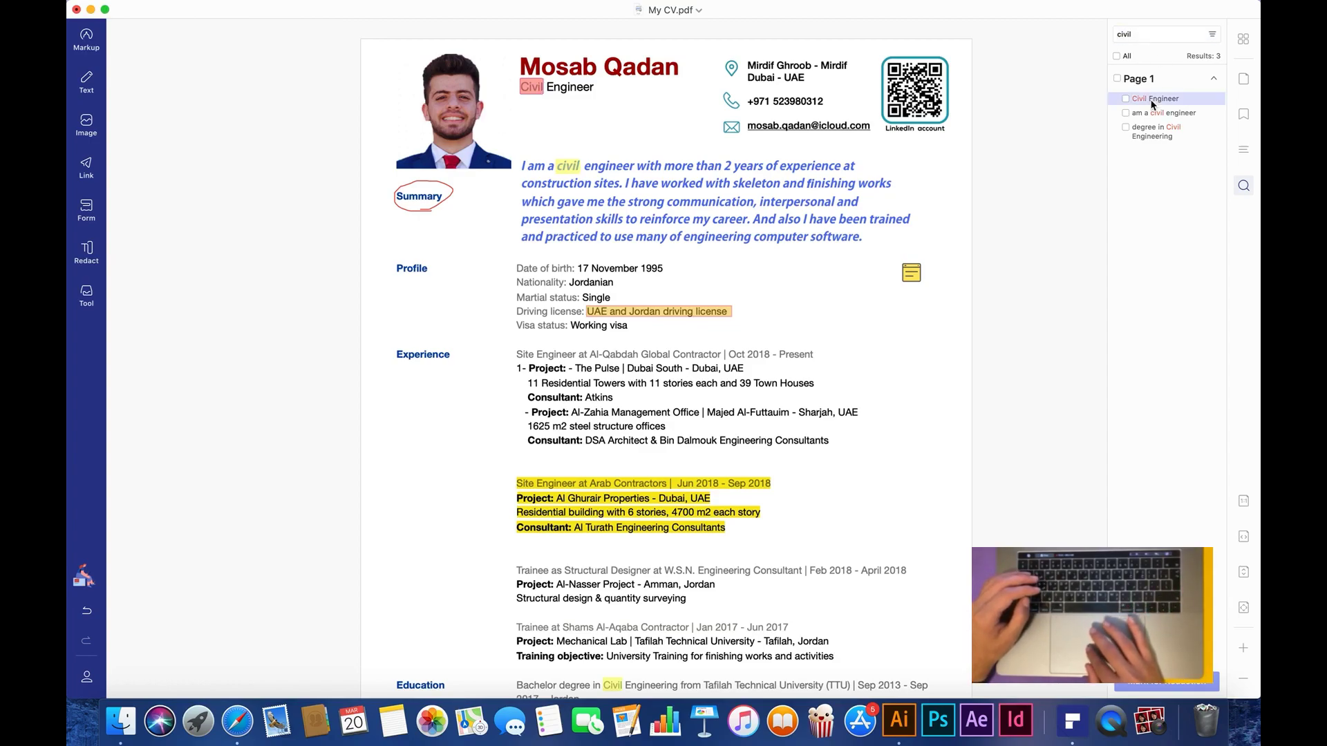
click(1126, 99)
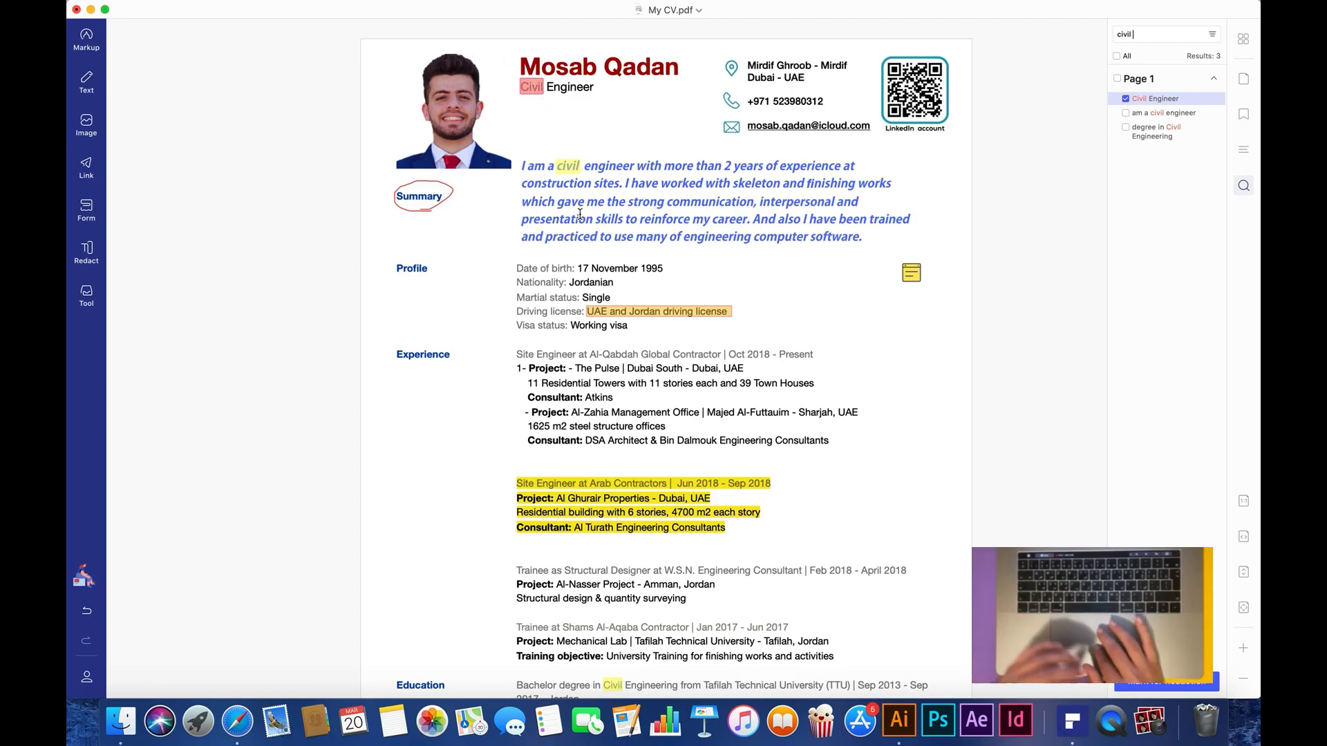
click(1172, 684)
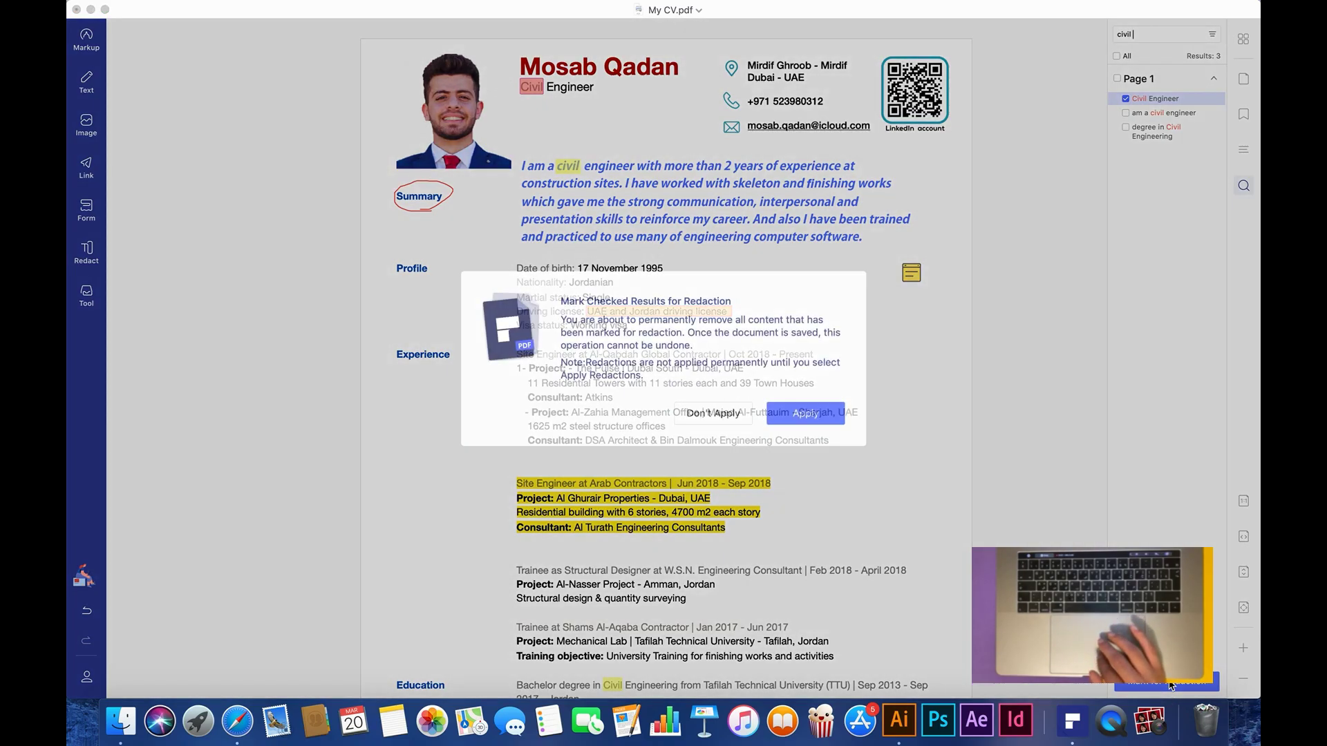
click(815, 418)
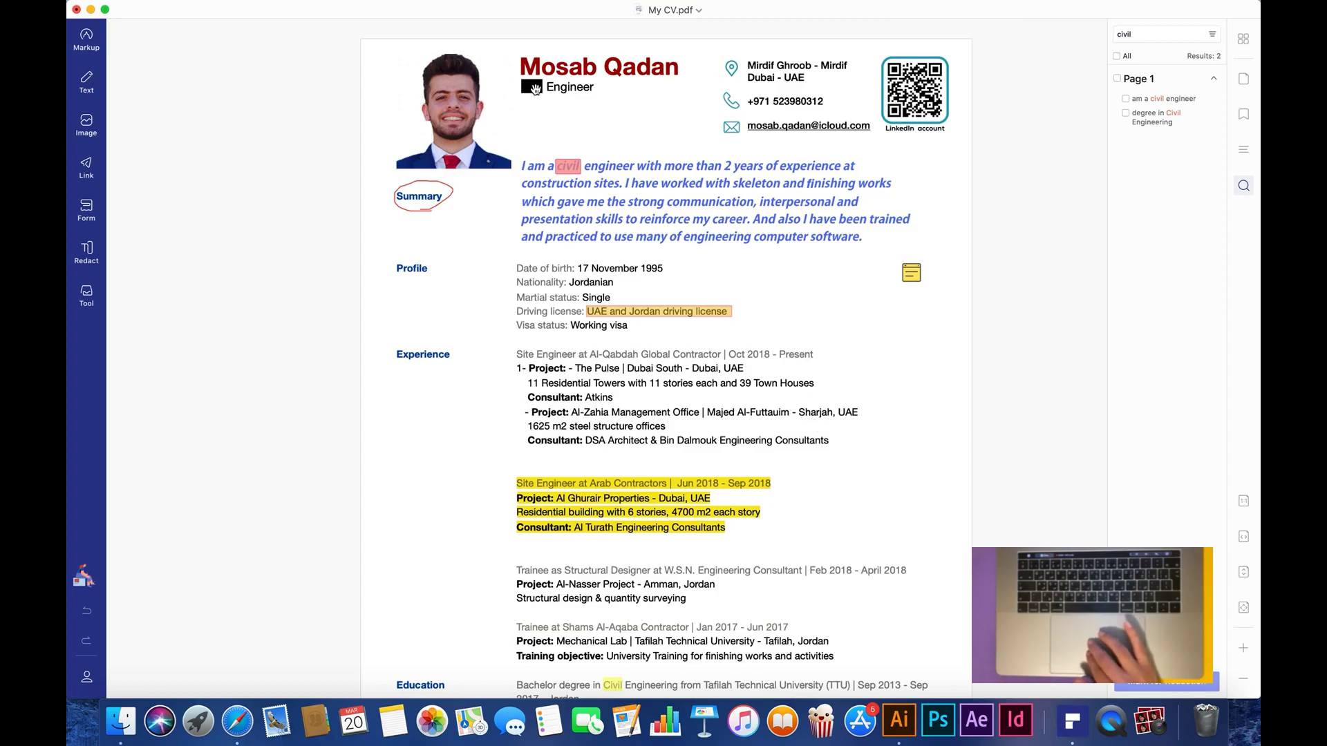
scroll(533, 88, down, 1)
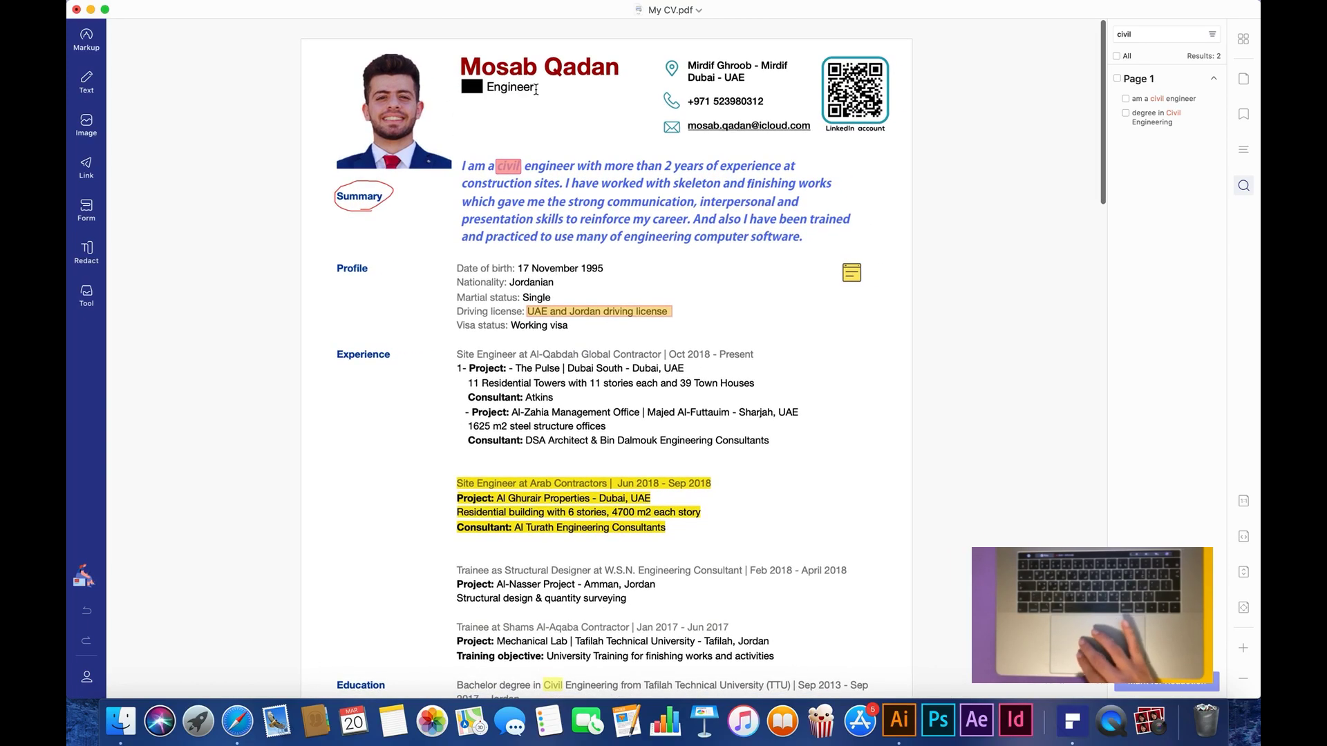
scroll(536, 93, down, 3)
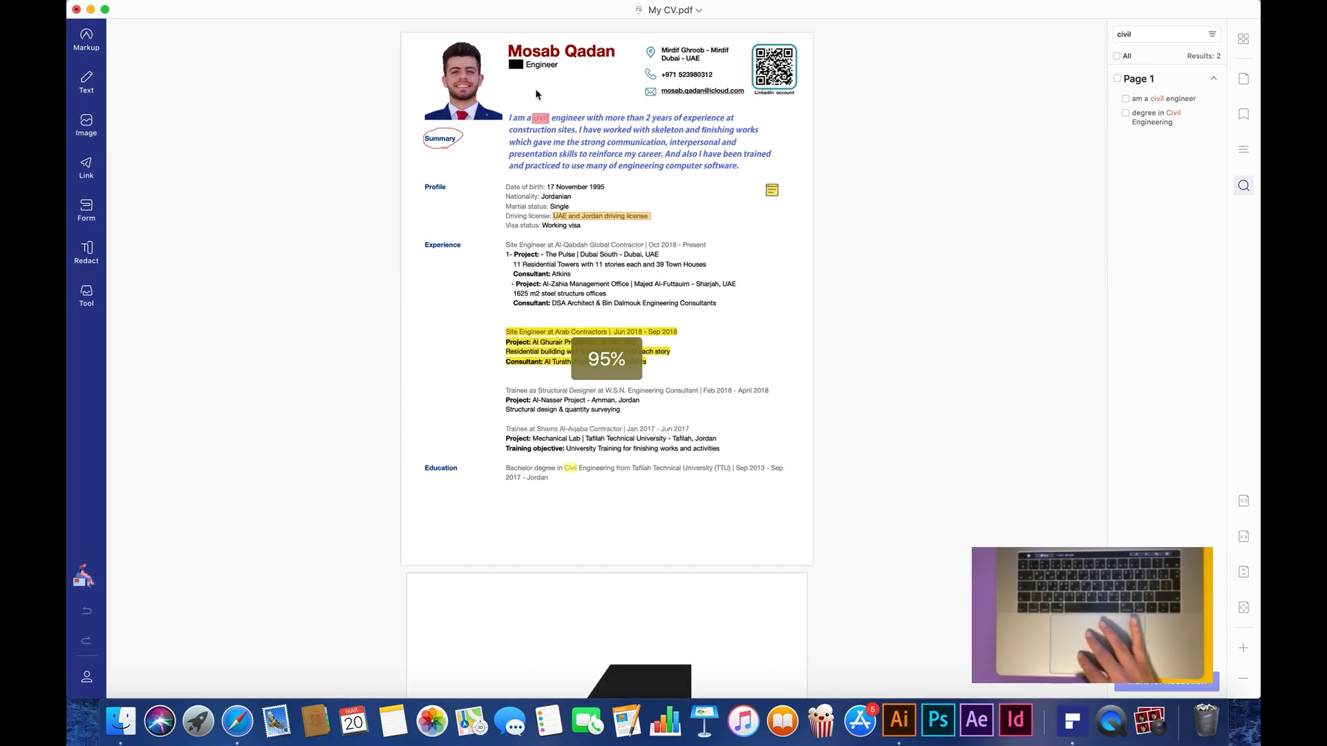
scroll(537, 93, up, 4)
scroll(536, 93, up, 3)
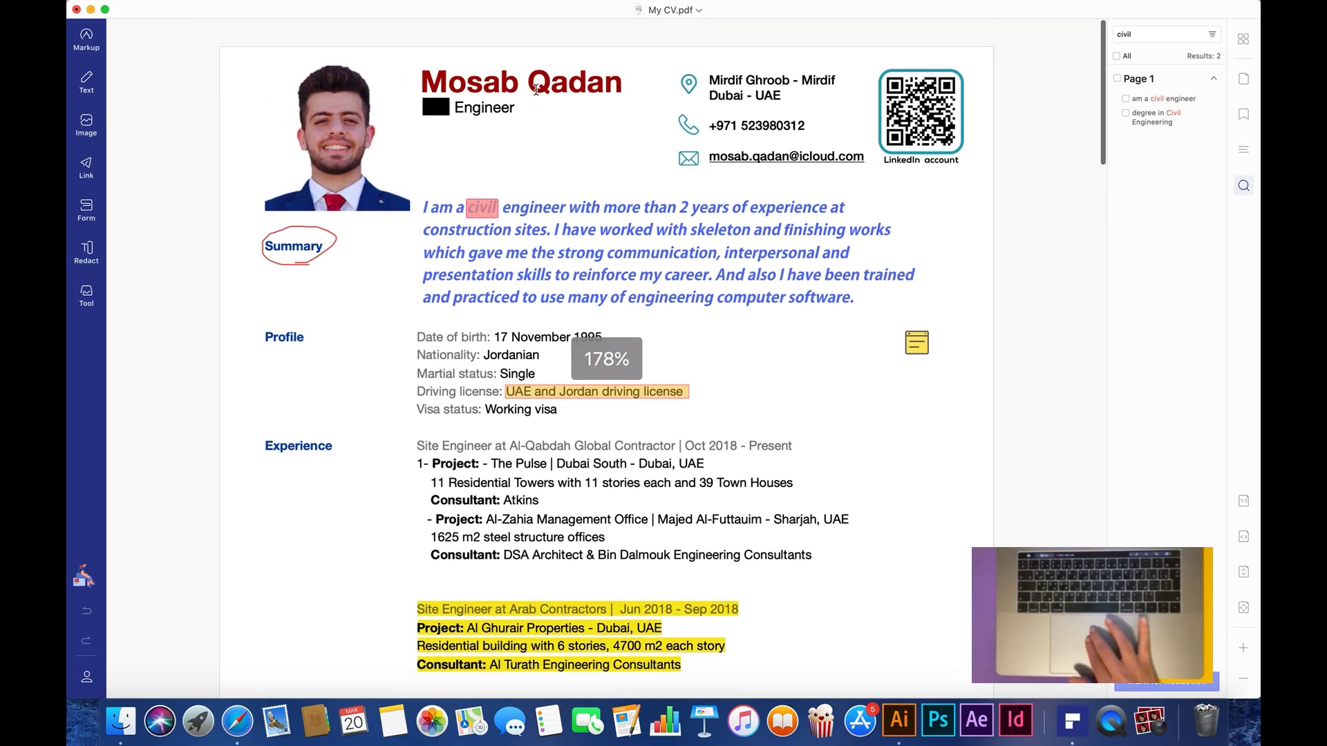